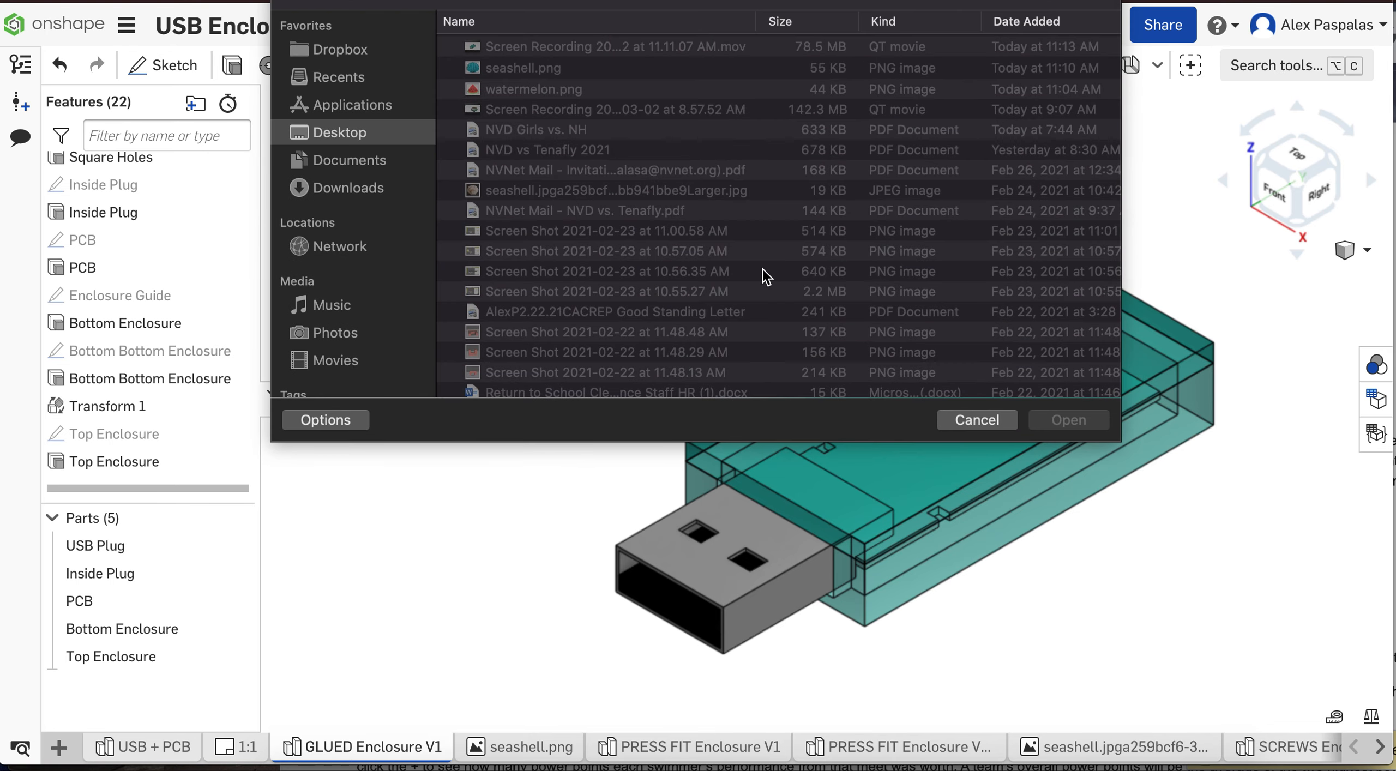
# Import the image watermelon.png from the Desktop into the document and dismiss the upload notifications
pyautogui.click(553, 94)
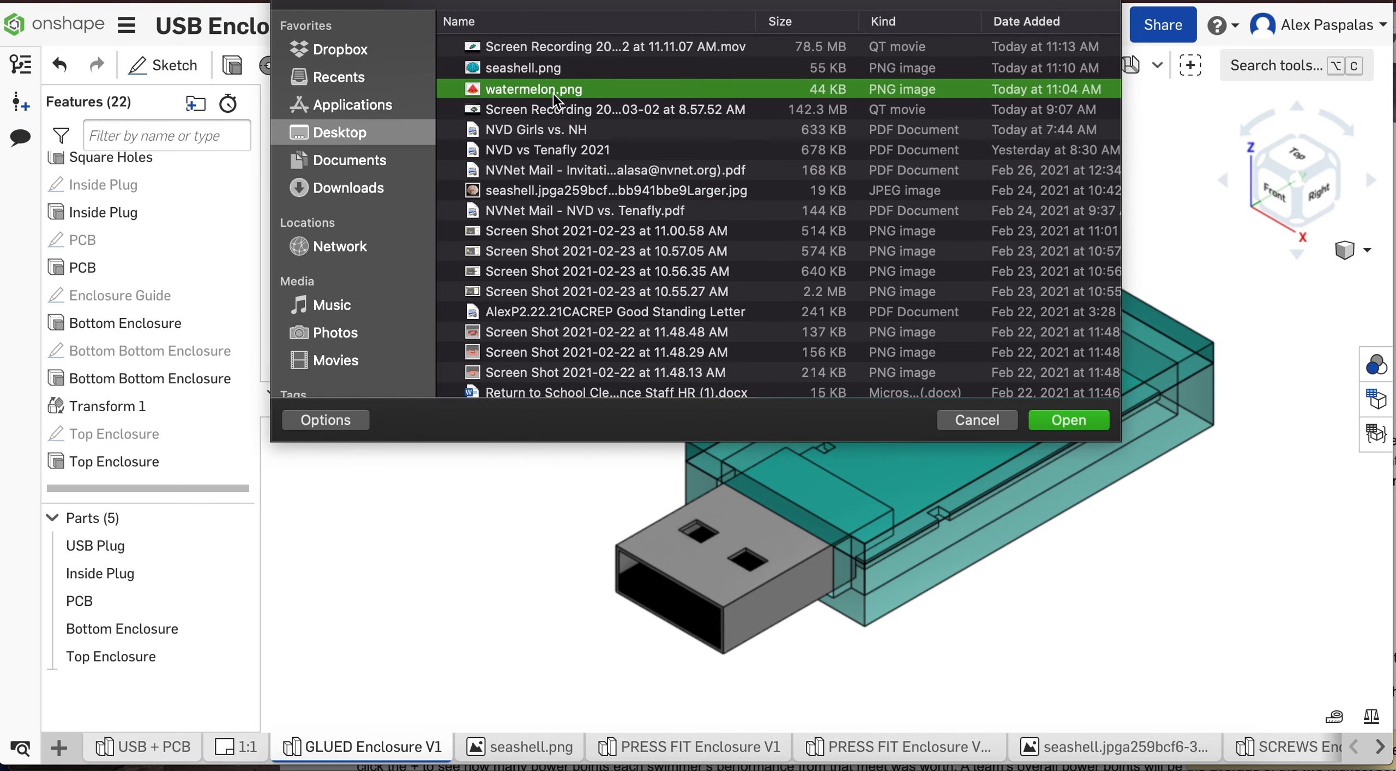
pyautogui.press('Return')
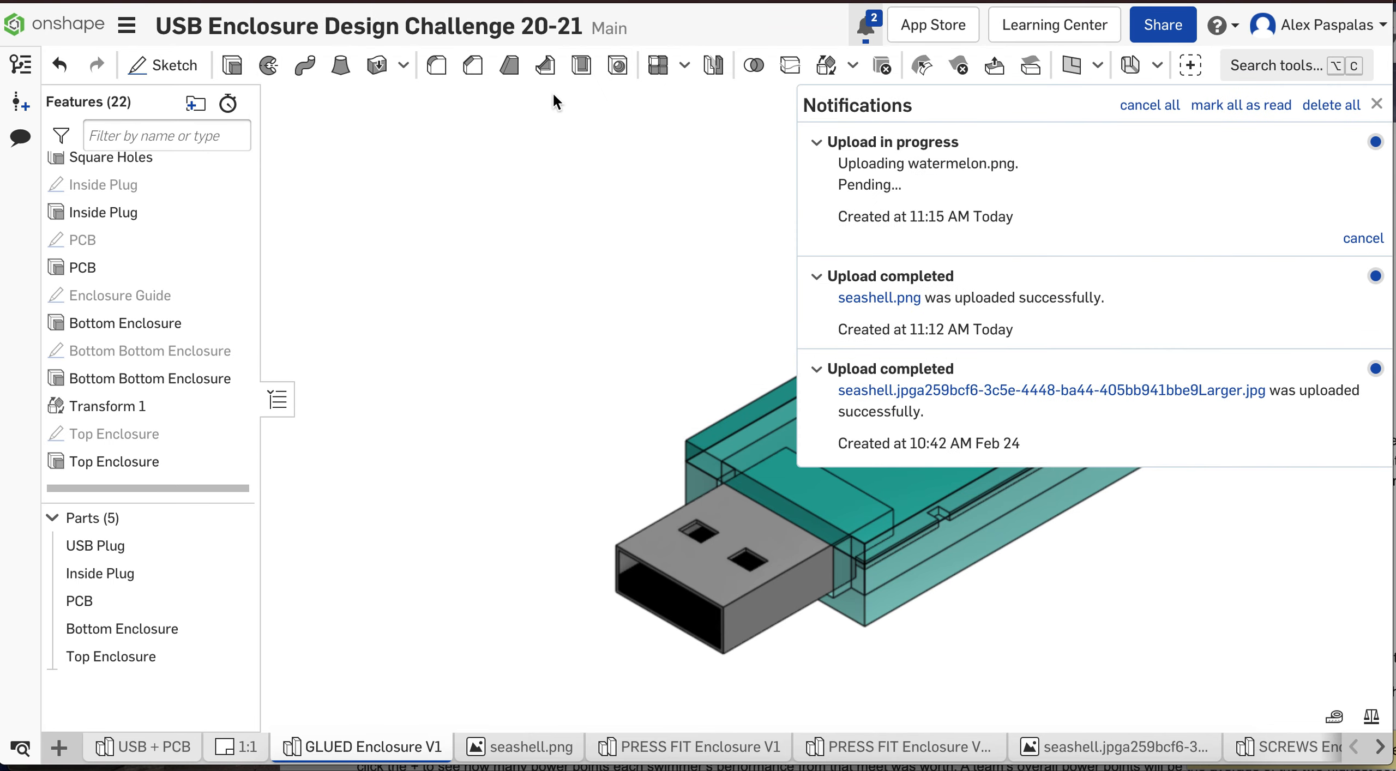
pyautogui.click(1376, 105)
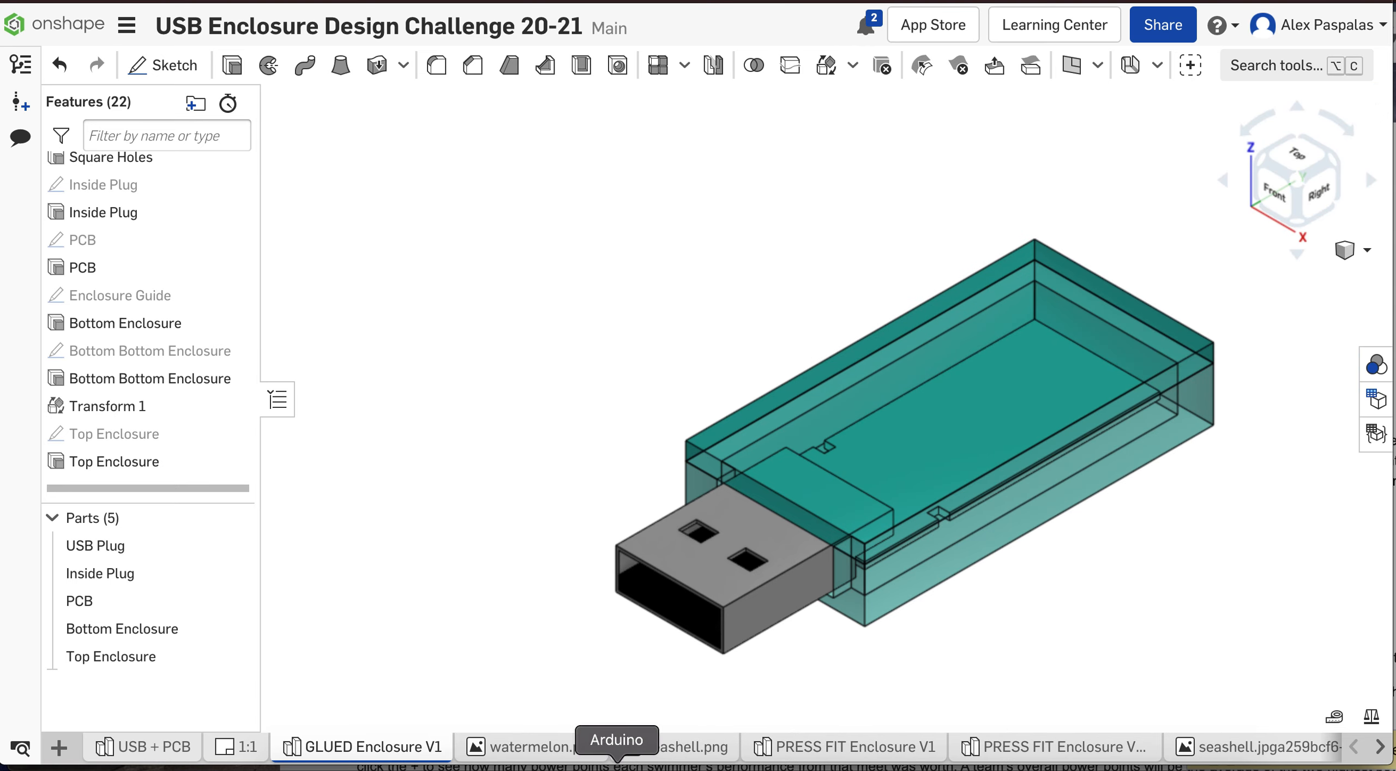
pyautogui.moveTo(533, 757)
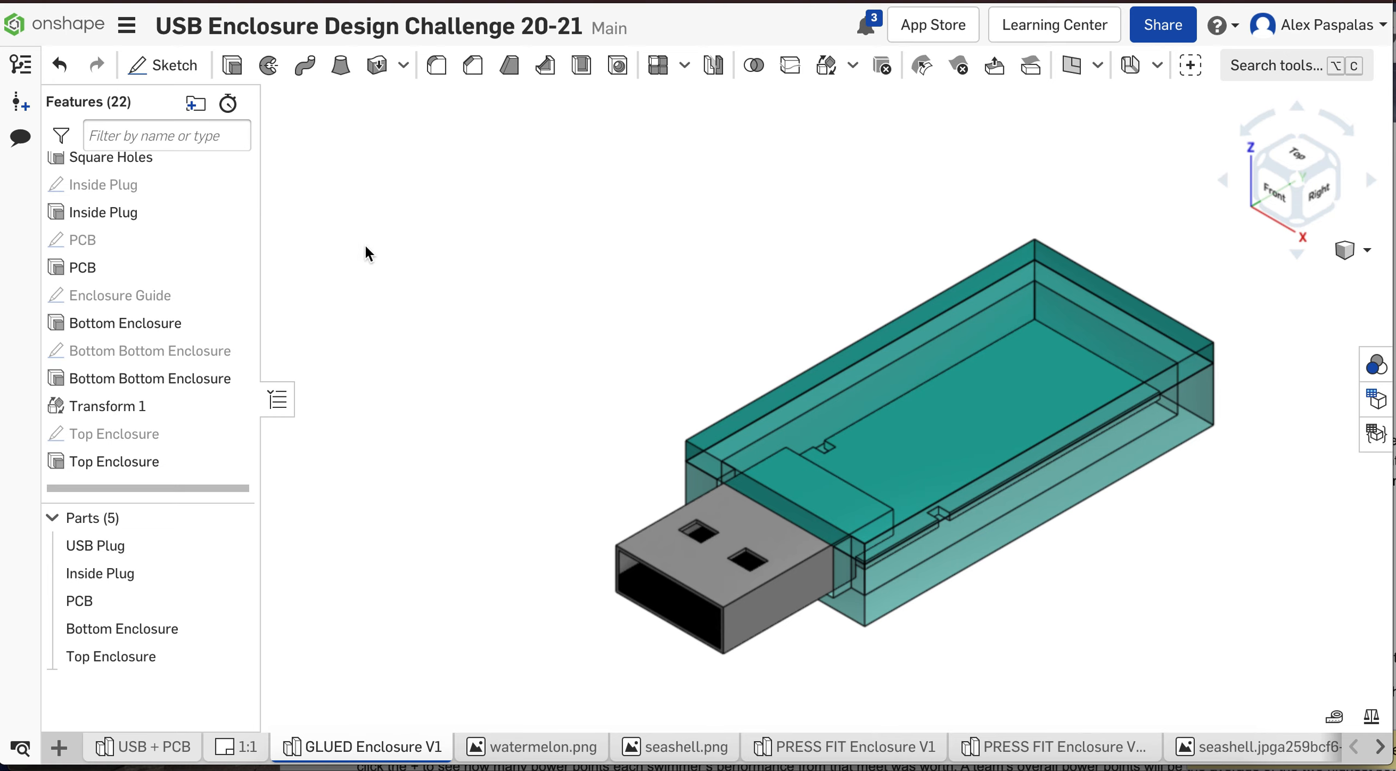
# Start a sketch on the upper face of the Top Enclosure and name it "watermellon outline"
pyautogui.click(163, 66)
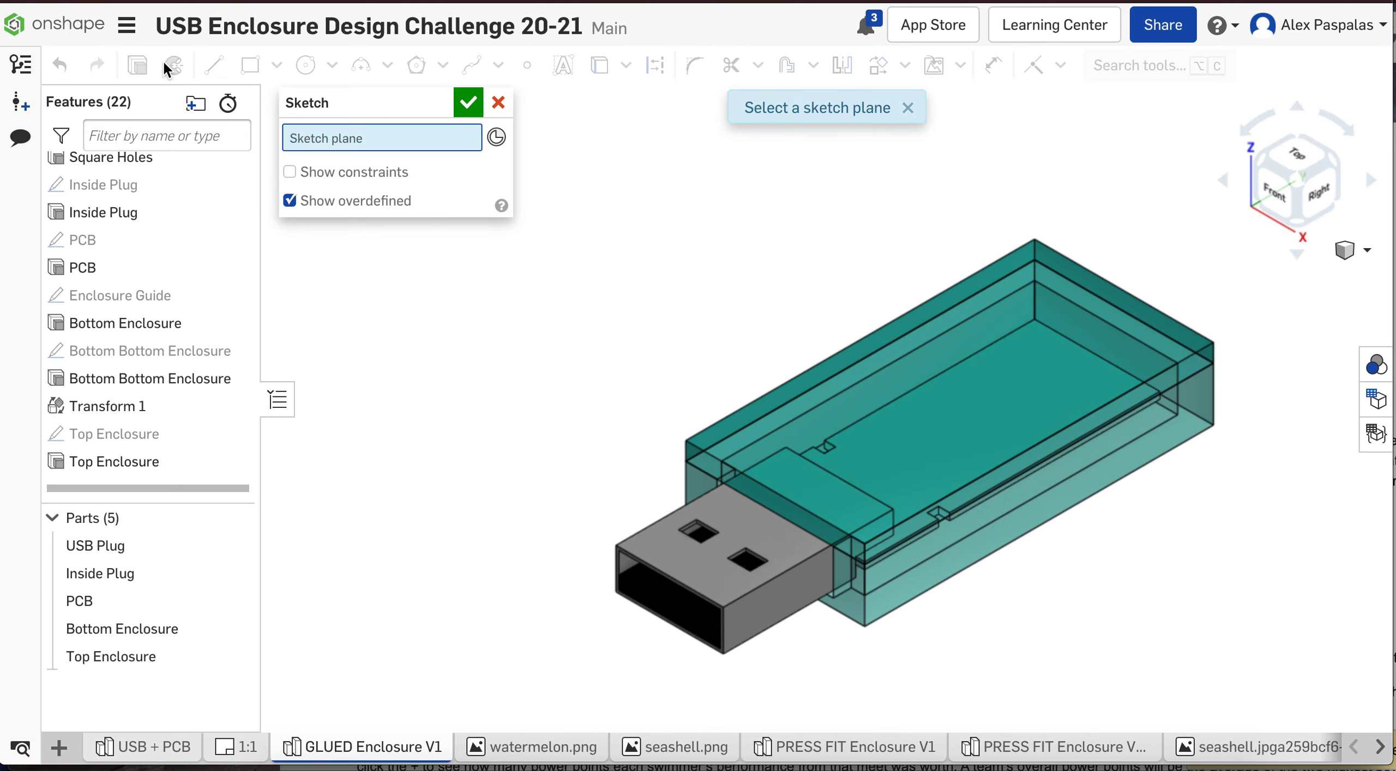
pyautogui.click(1297, 155)
pyautogui.scroll(-2, 1006, 666)
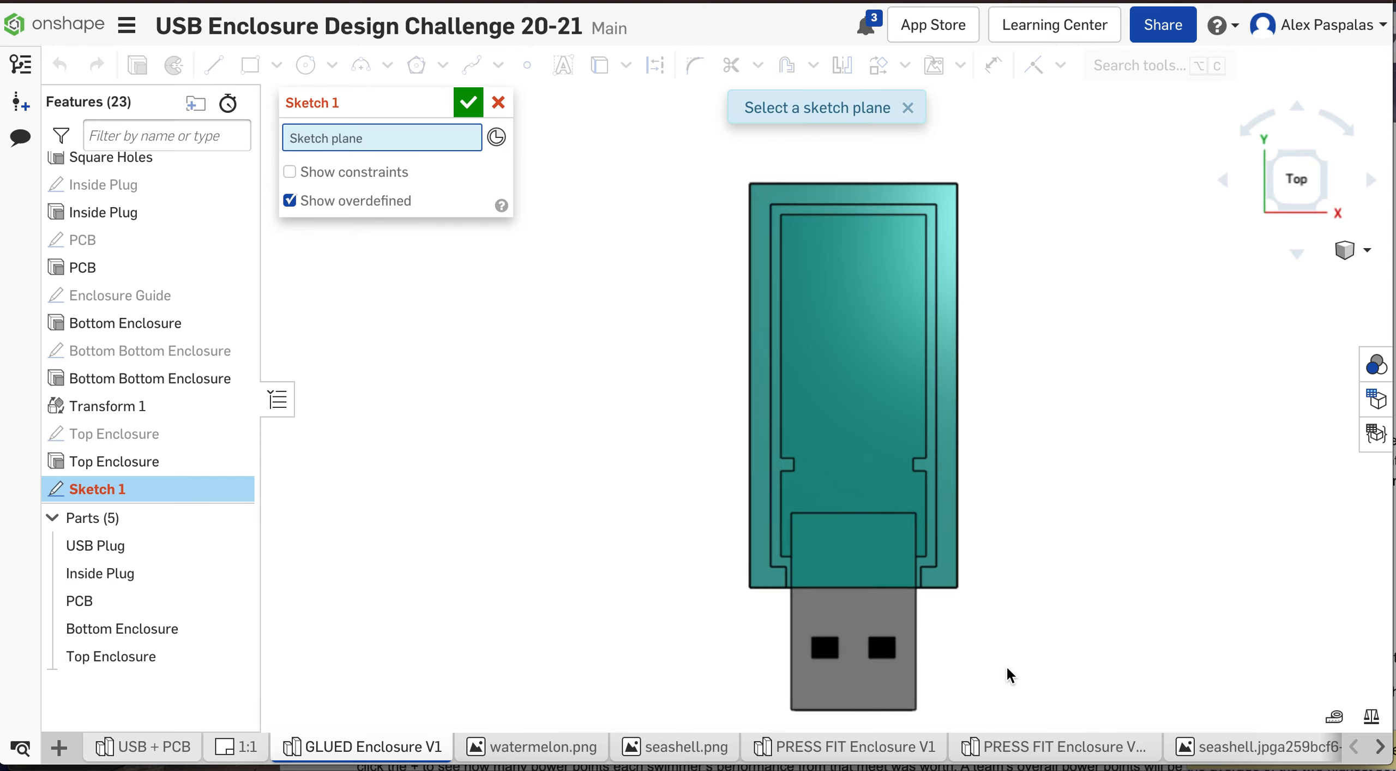
pyautogui.click(867, 393)
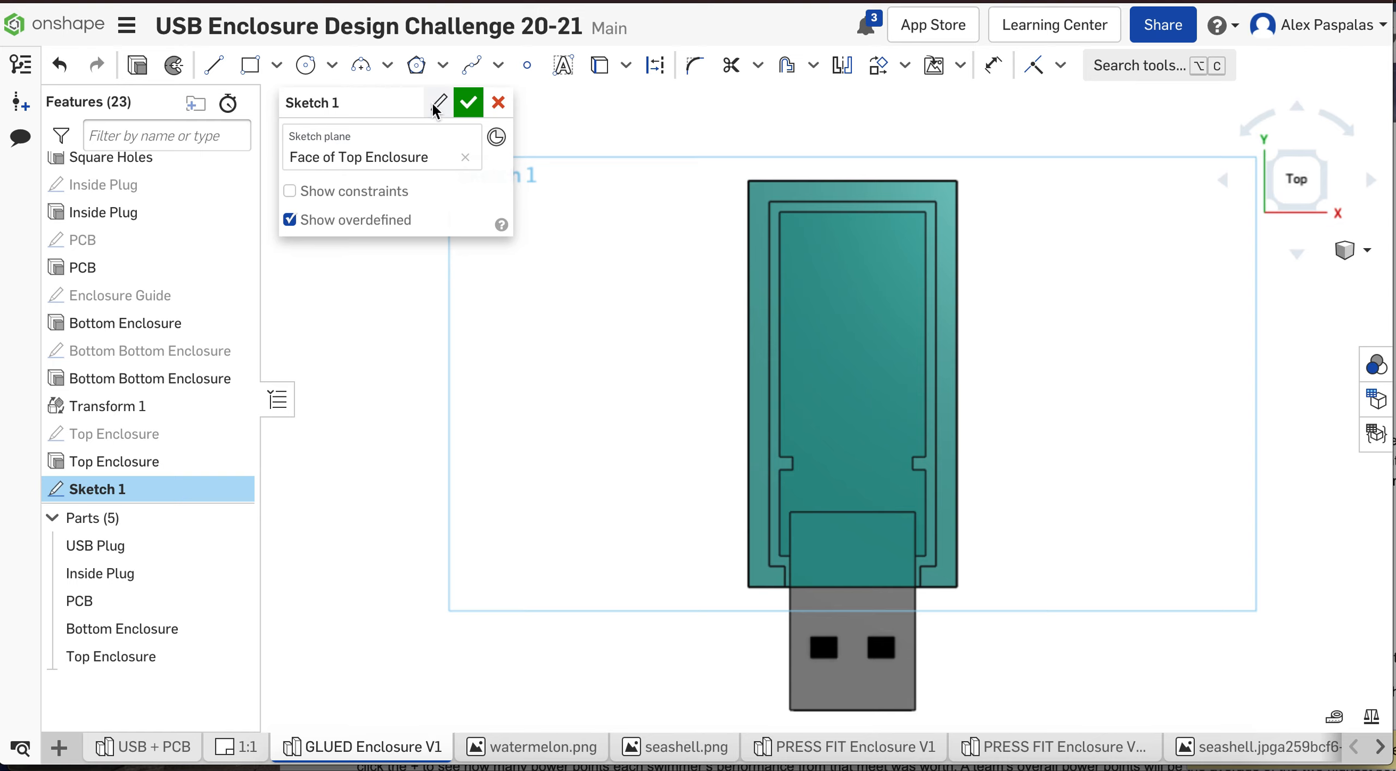
pyautogui.click(438, 103)
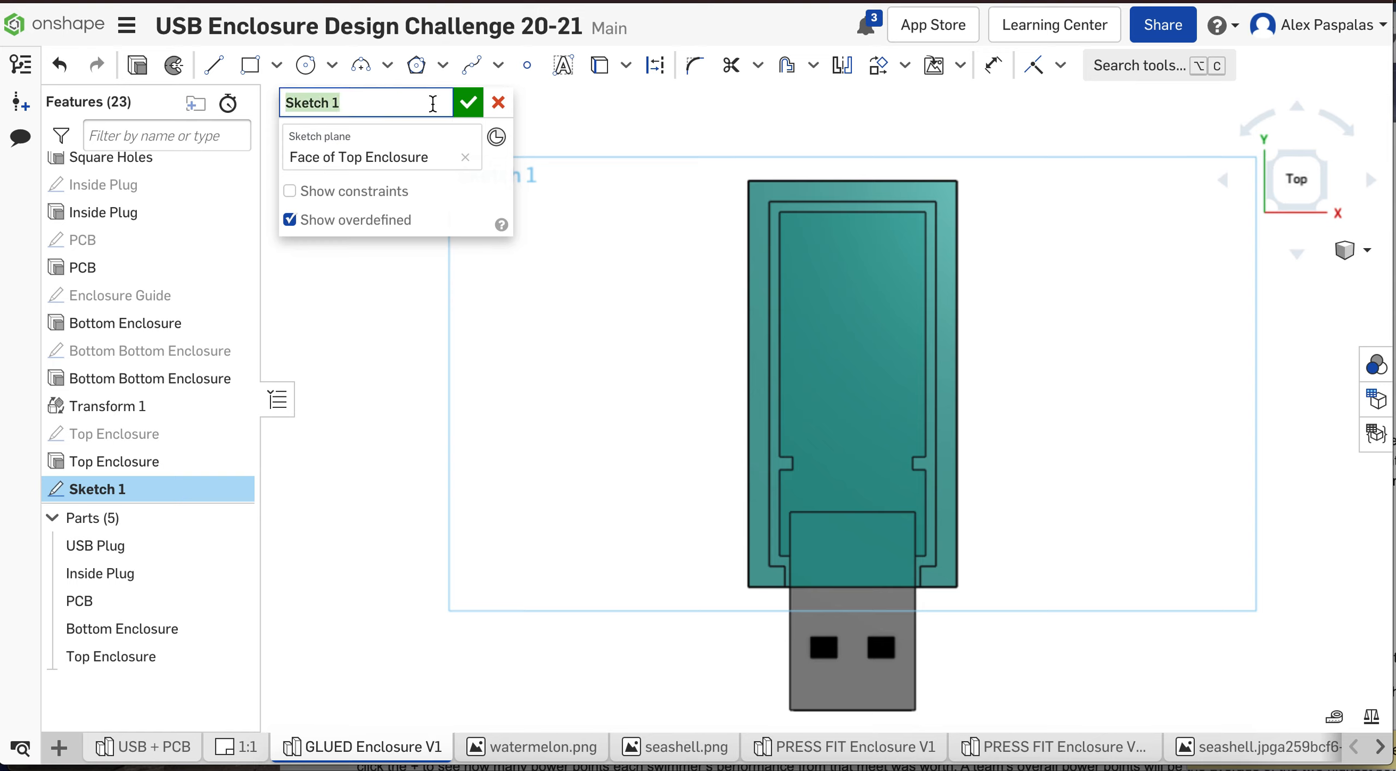
pyautogui.write('watermellon outline')
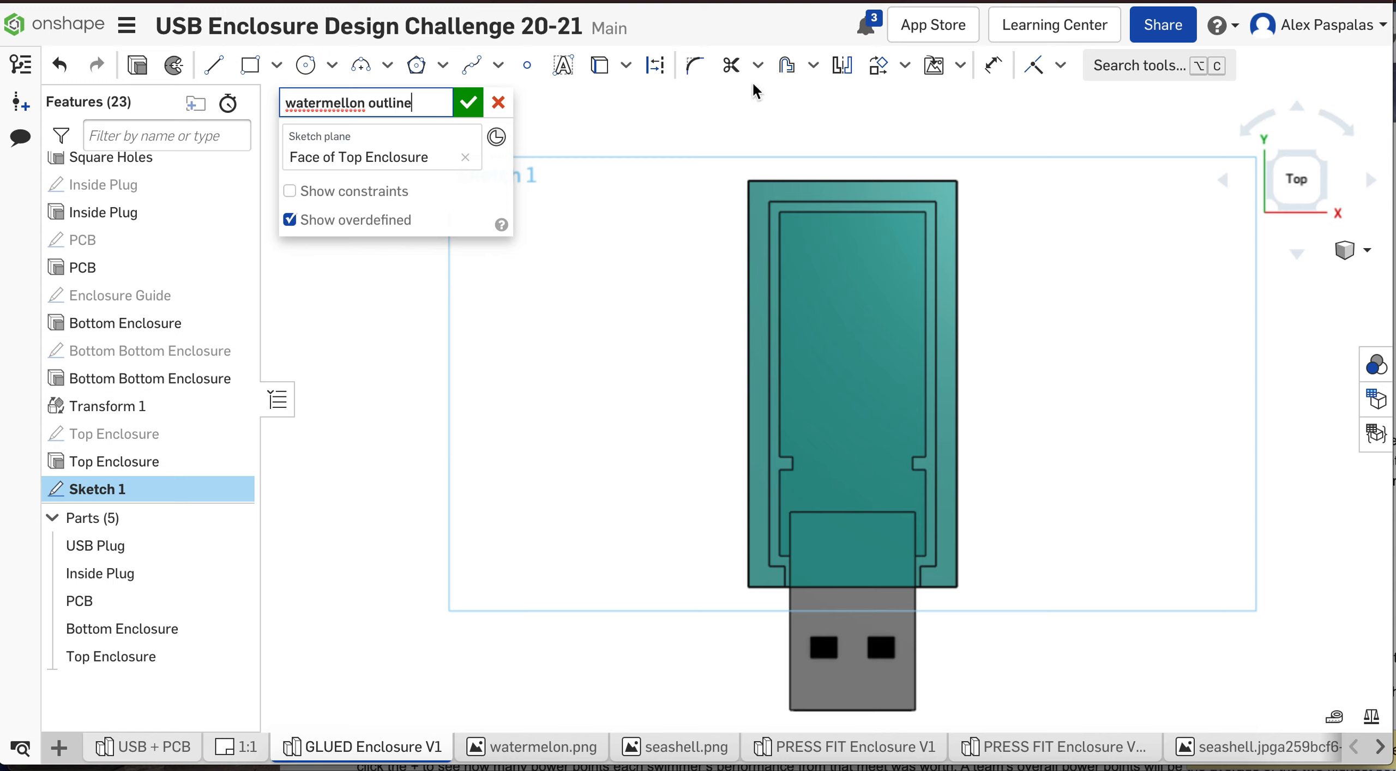
# Insert watermelon.png into the sketch as an image about 53 mm tall, overlapping the USB enclosure
pyautogui.click(961, 65)
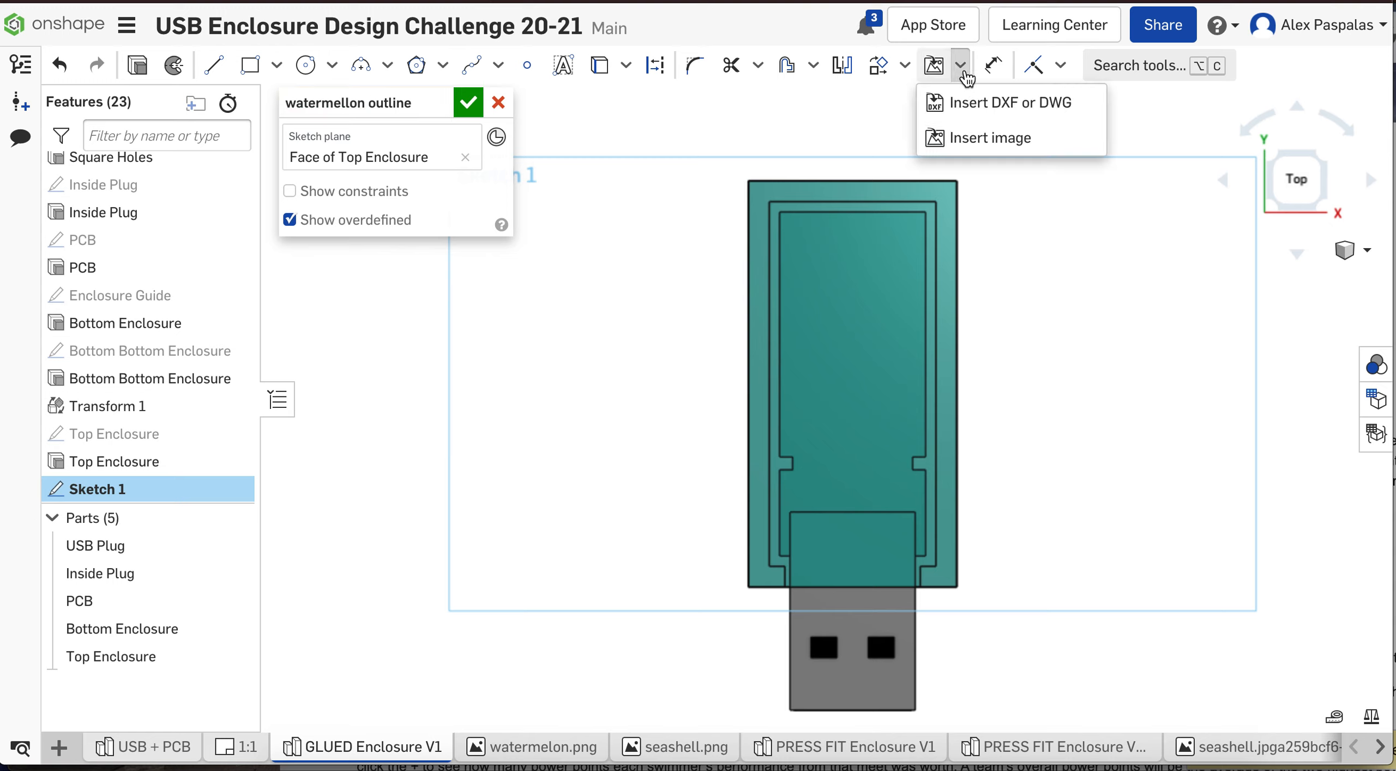
pyautogui.click(983, 139)
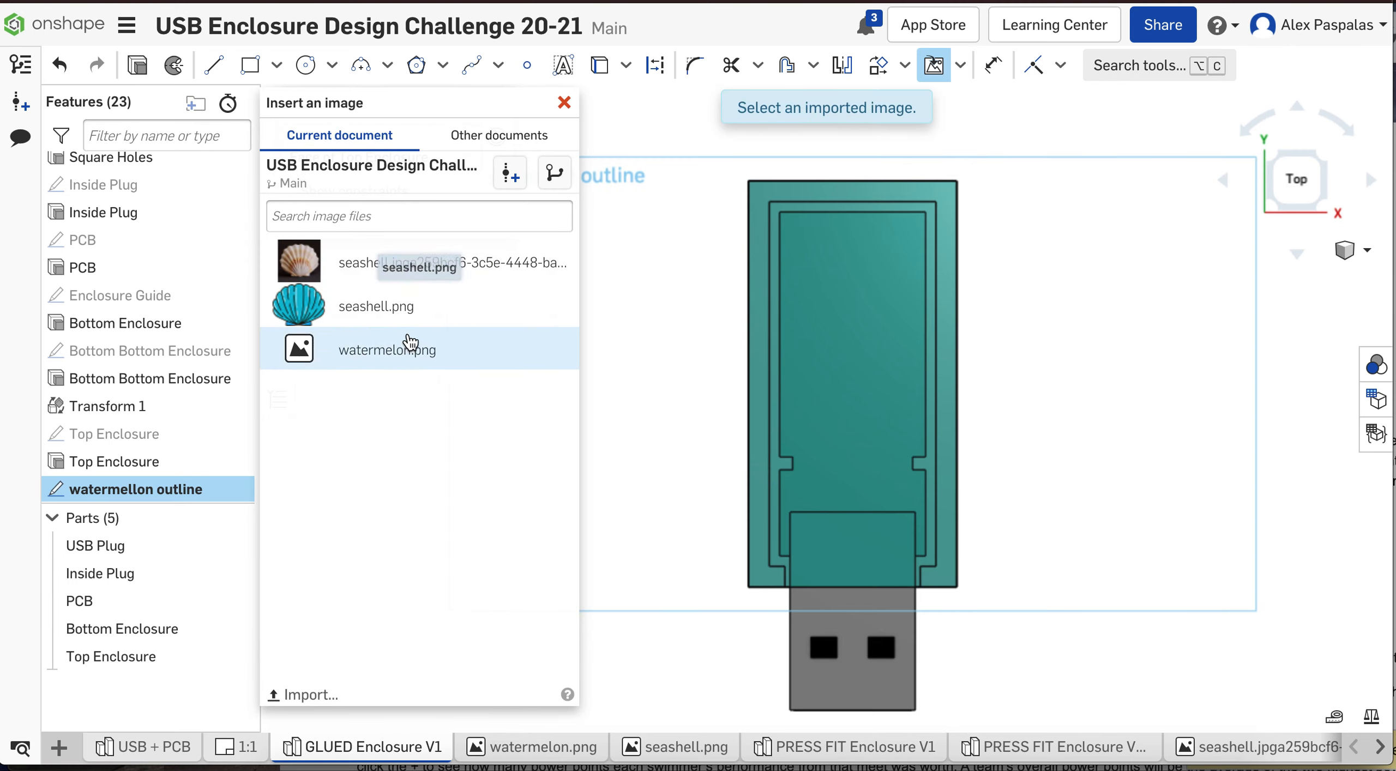
pyautogui.click(389, 361)
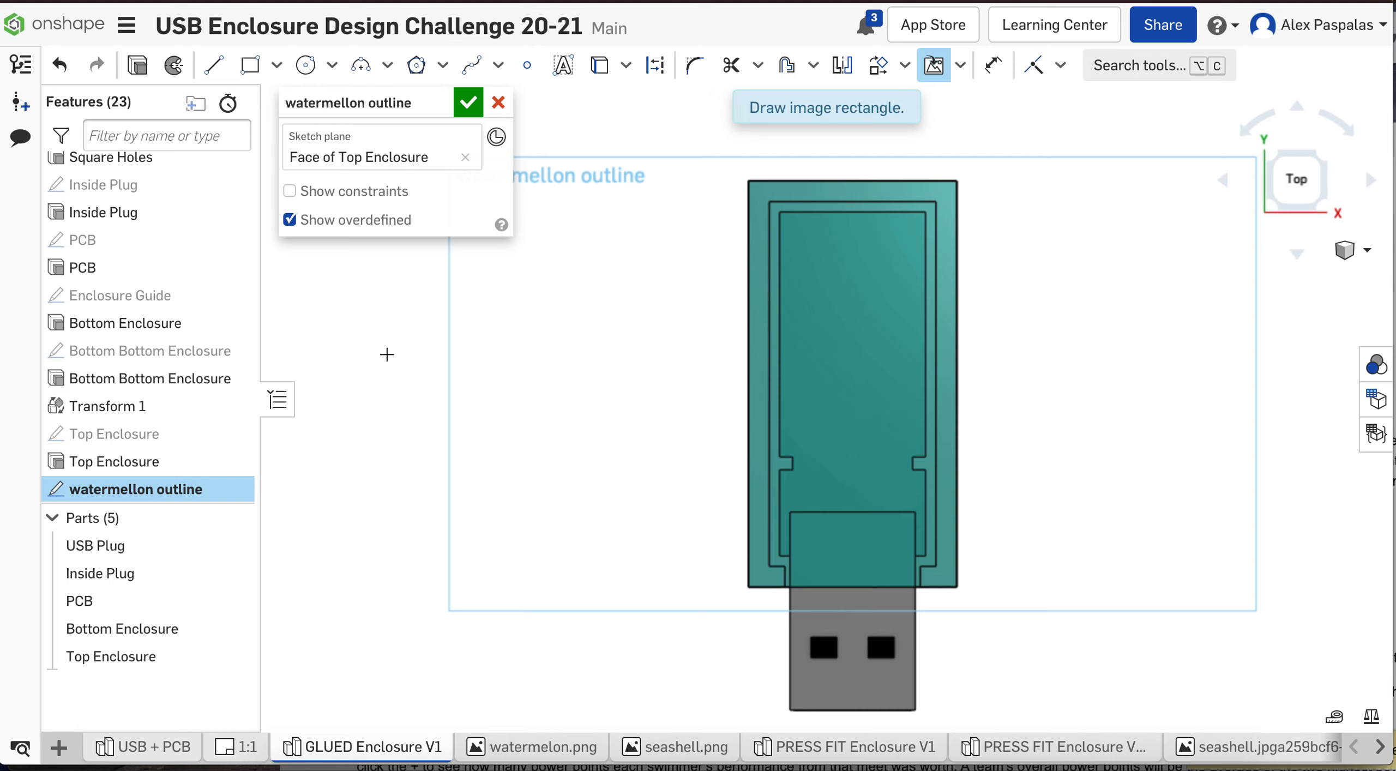
pyautogui.moveTo(667, 109); pyautogui.dragTo(854, 656)
pyautogui.scroll(-2, 999, 484)
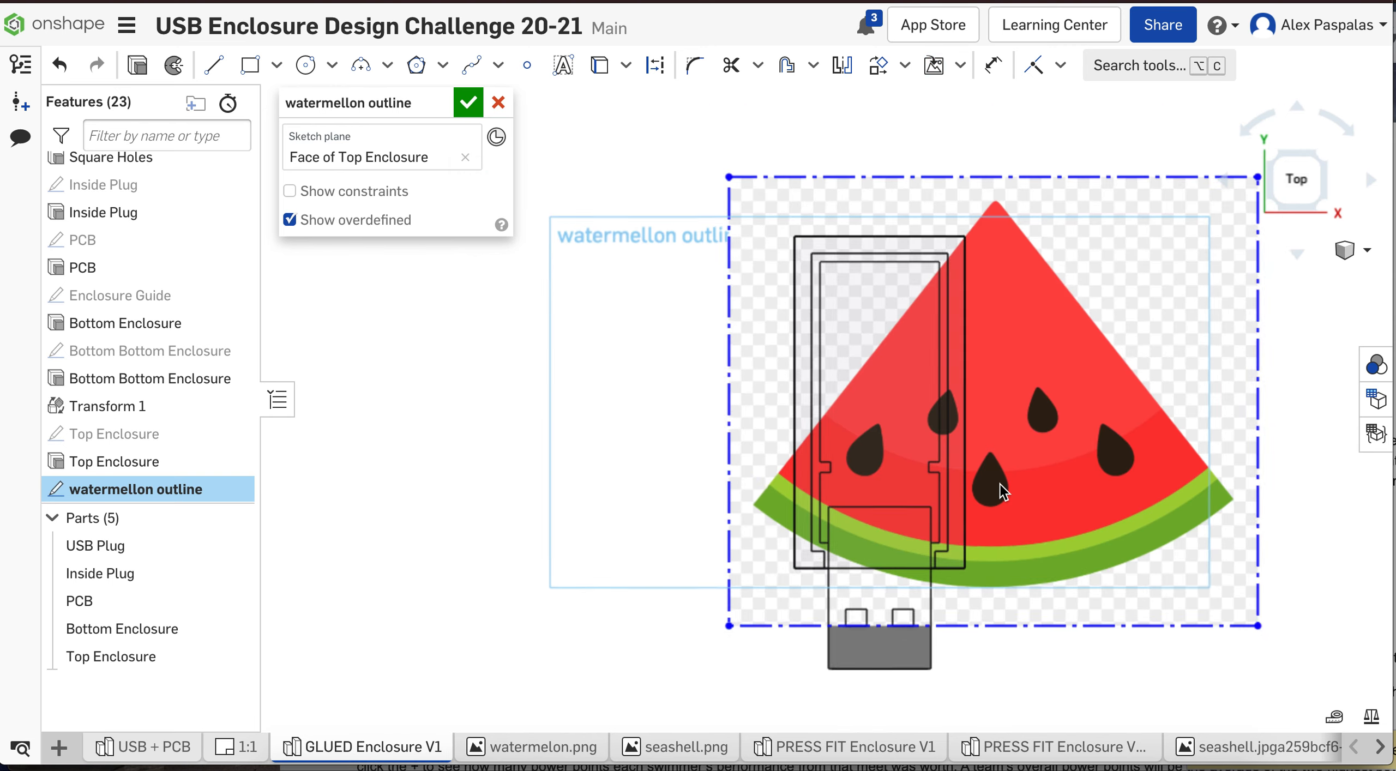
pyautogui.scroll(1, 1331, 471)
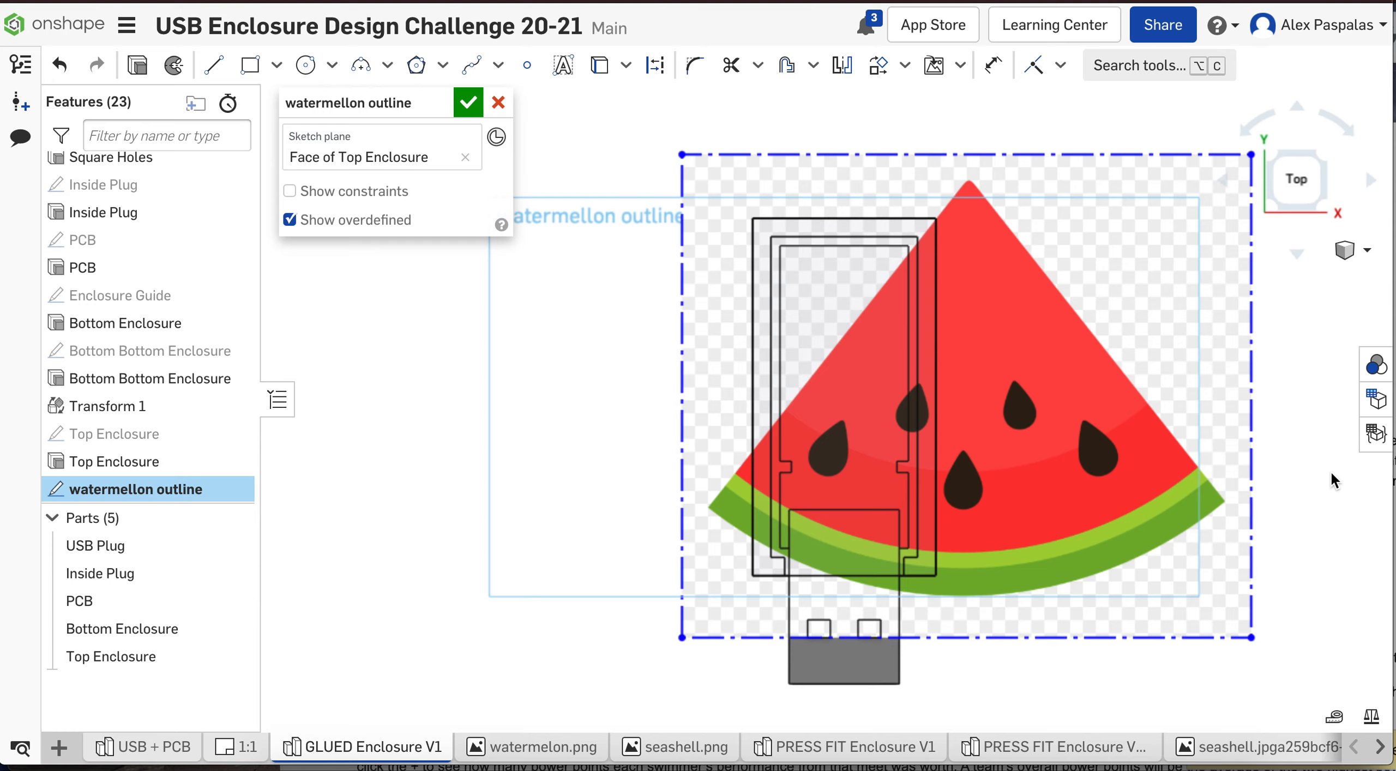
# Rotate the watermelon image by 180 degrees and move it over the USB enclosure with its tip towards the plug
pyautogui.click(760, 154)
pyautogui.click(880, 68)
pyautogui.scroll(-2, 747, 463)
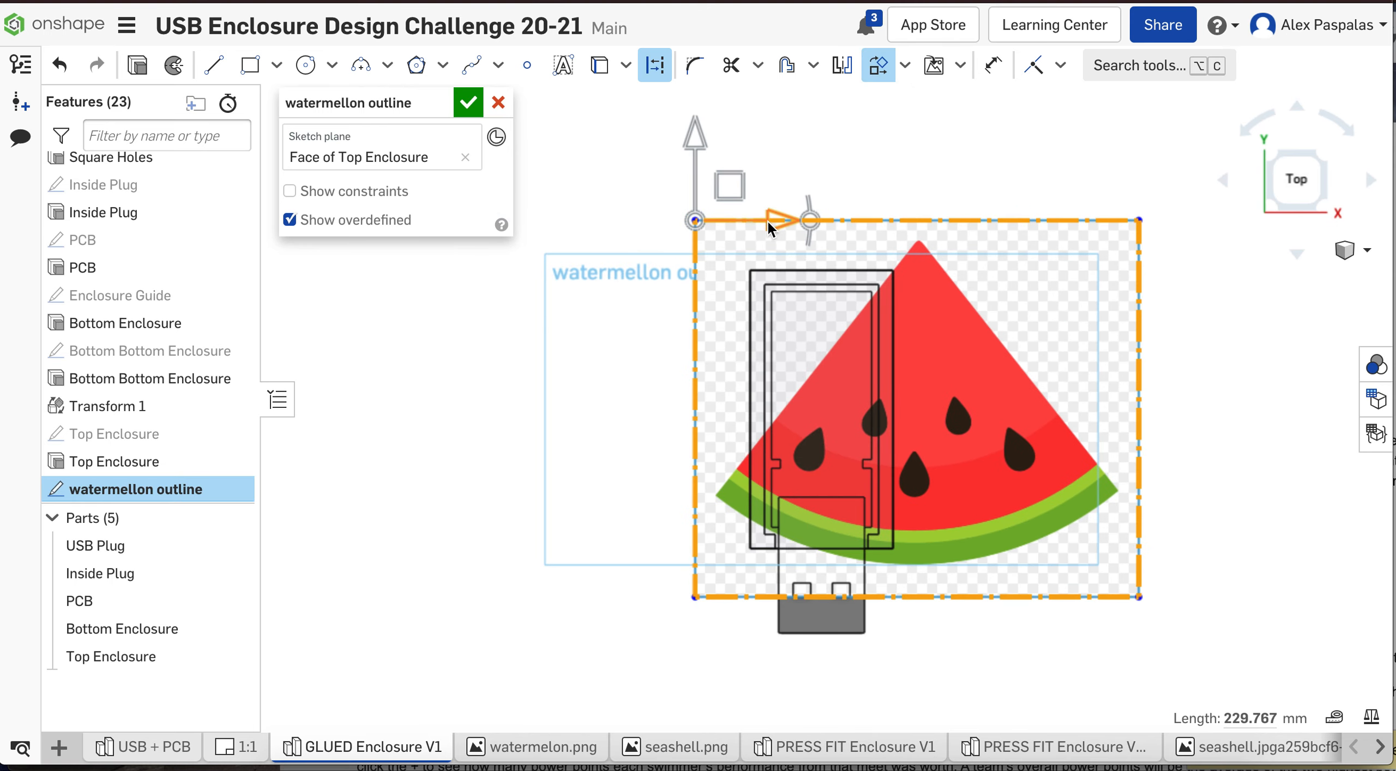
pyautogui.moveTo(809, 218); pyautogui.dragTo(588, 213)
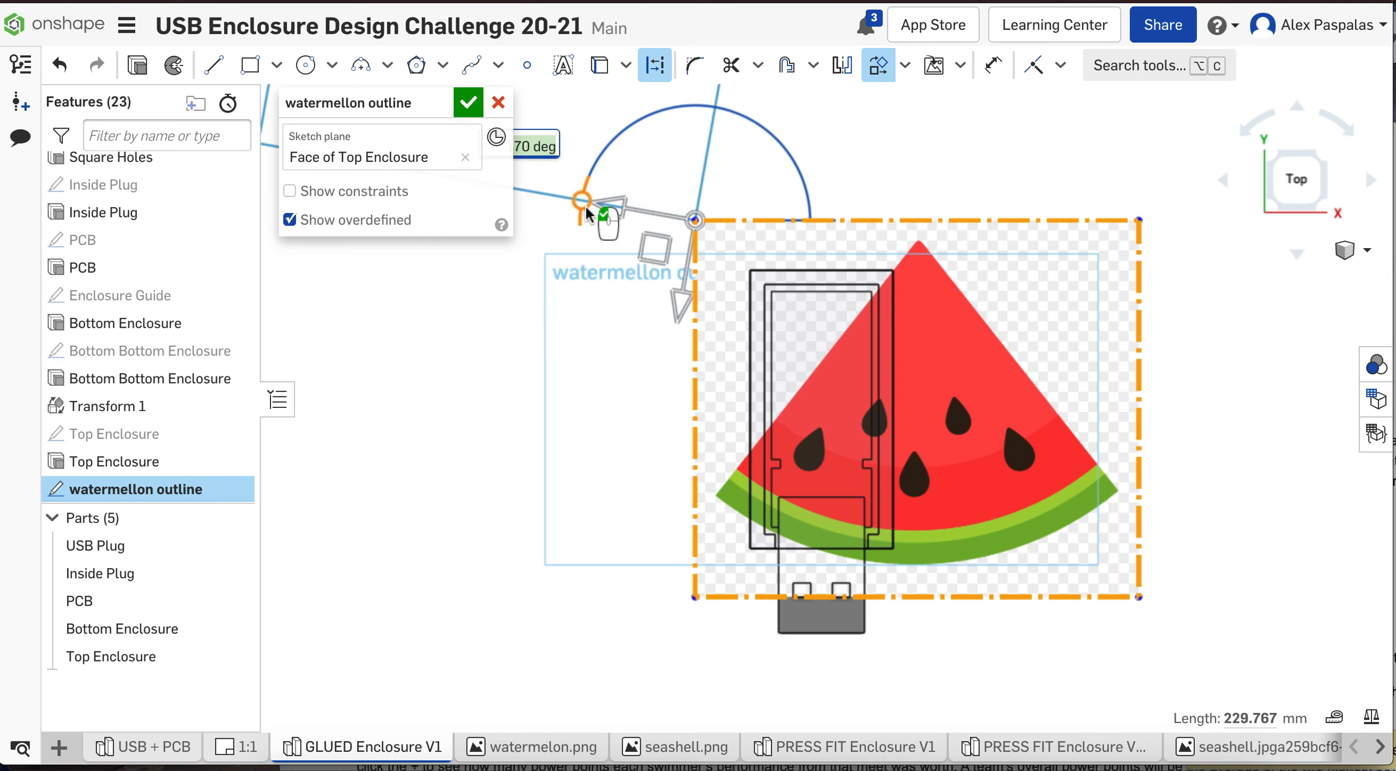
pyautogui.write('180')
pyautogui.press('Return')
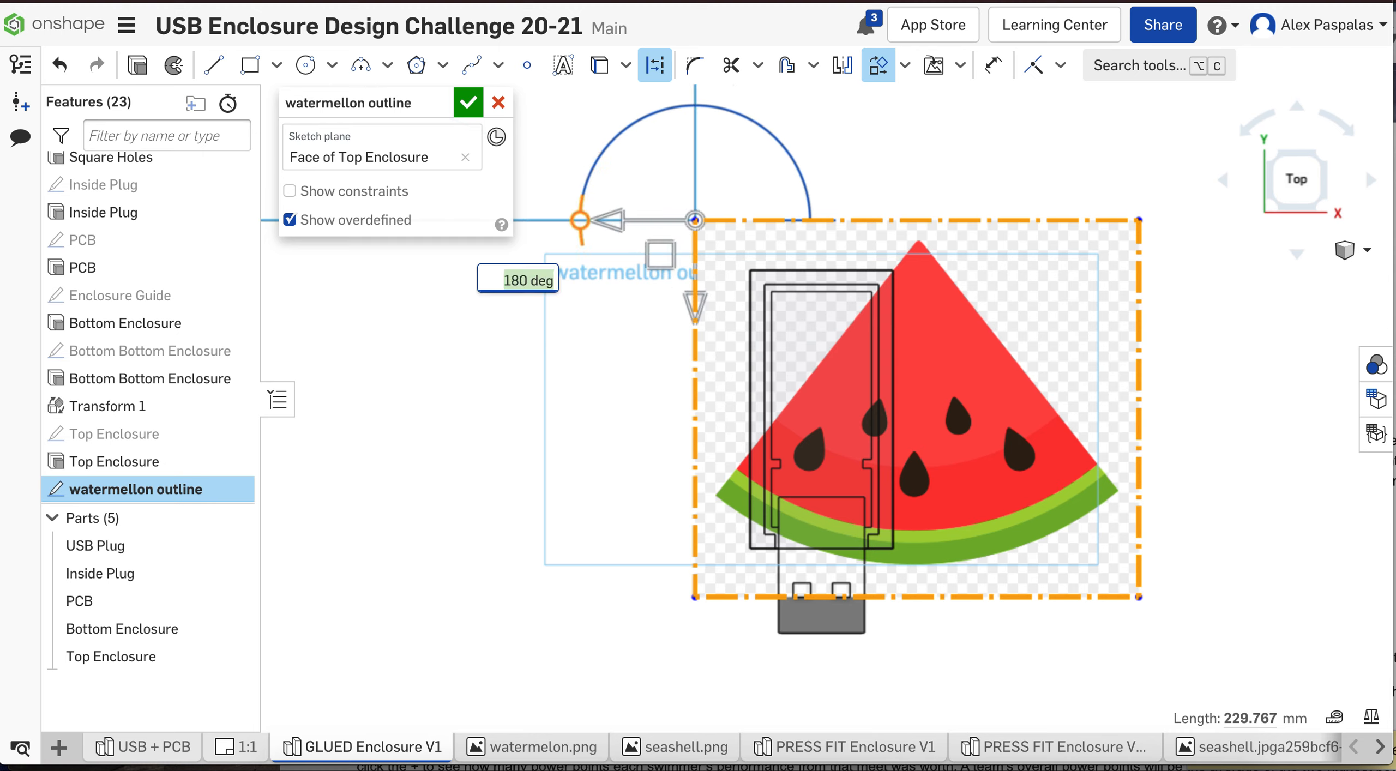
pyautogui.click(614, 352)
pyautogui.press('super+z')
pyautogui.scroll(-3, 681, 595)
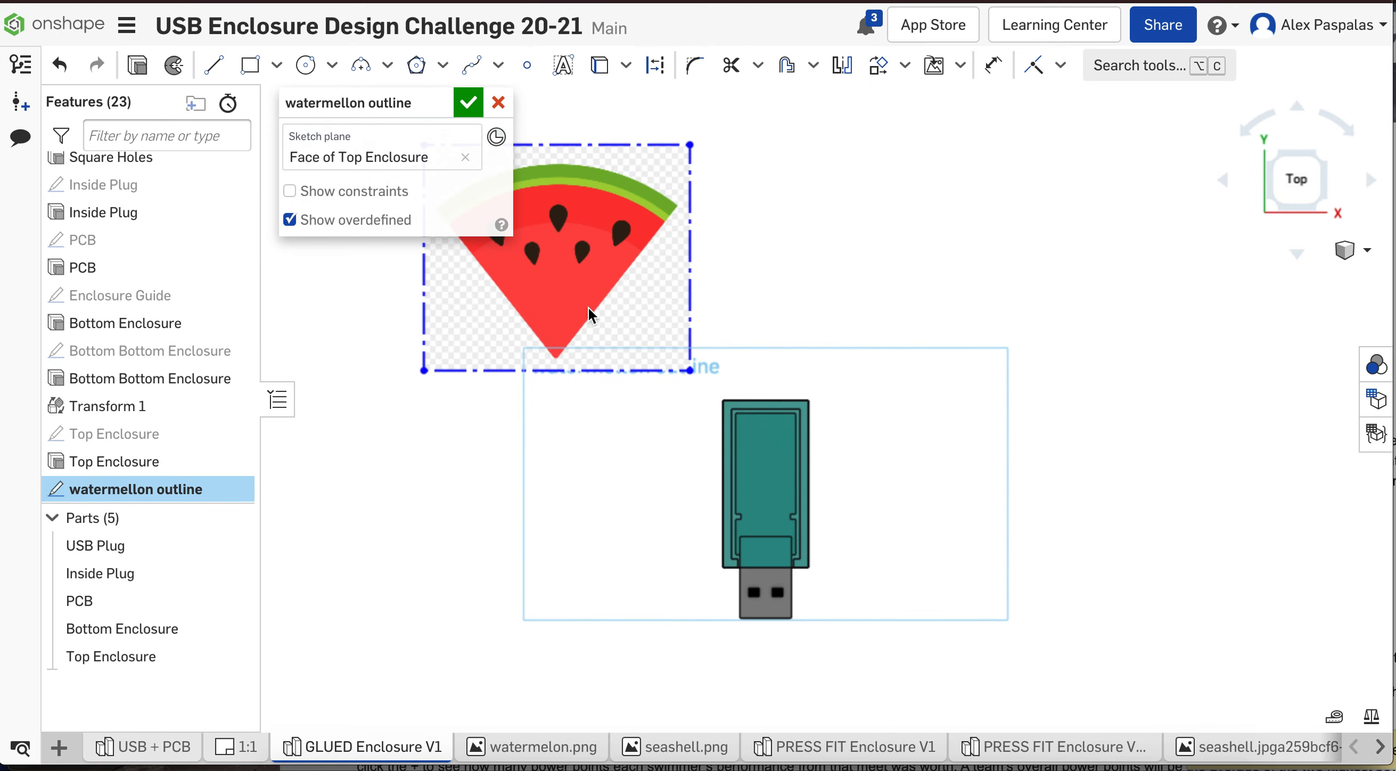
pyautogui.moveTo(594, 302); pyautogui.dragTo(788, 495)
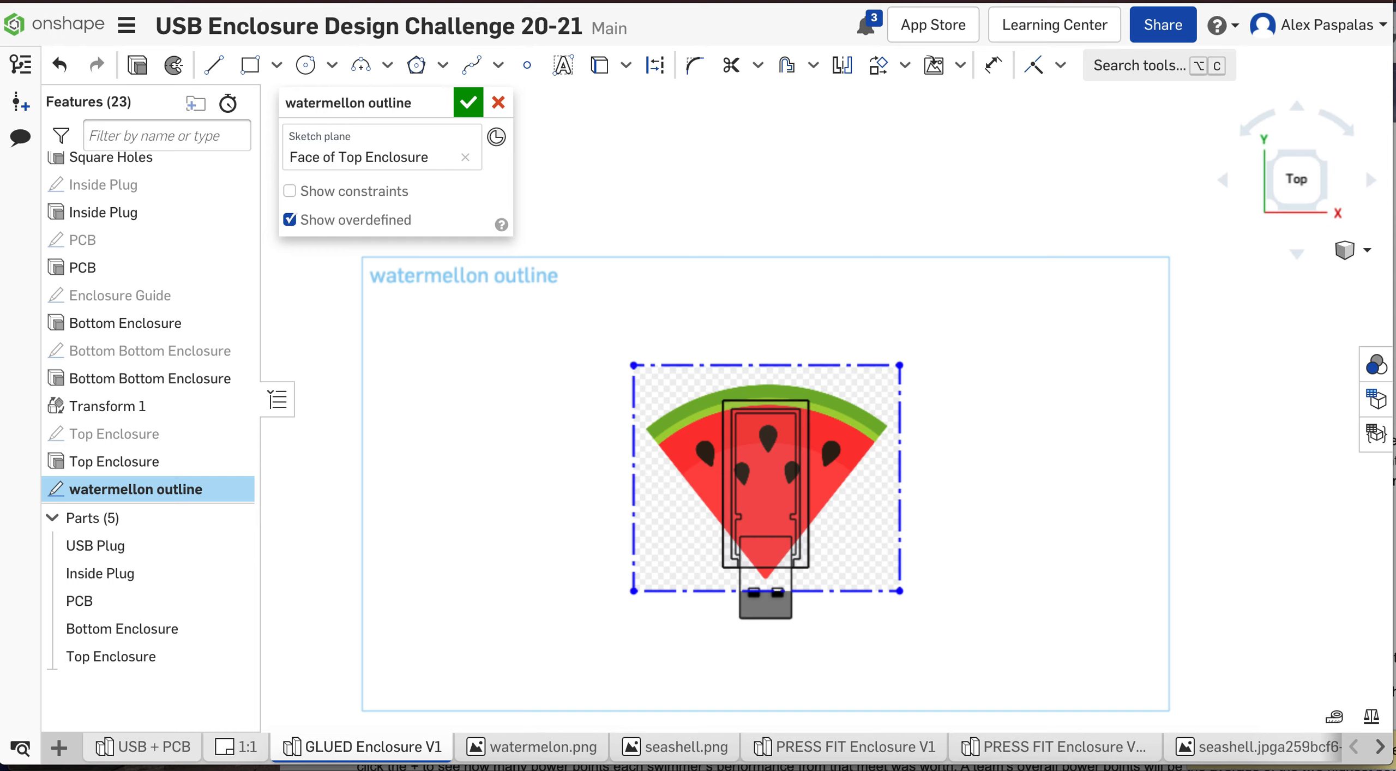
# Dimension the height of the watermelon image and set it to 60 mm
pyautogui.click(1000, 66)
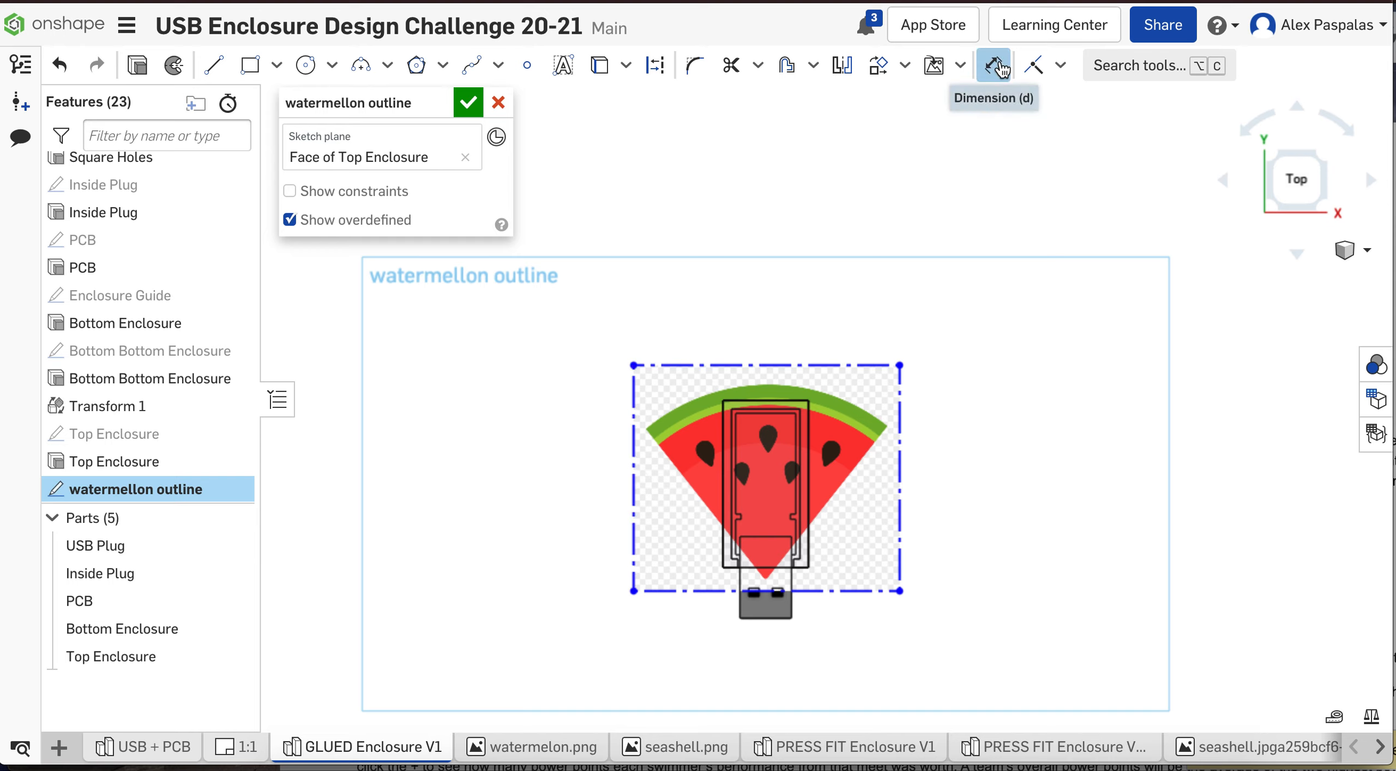
pyautogui.click(899, 515)
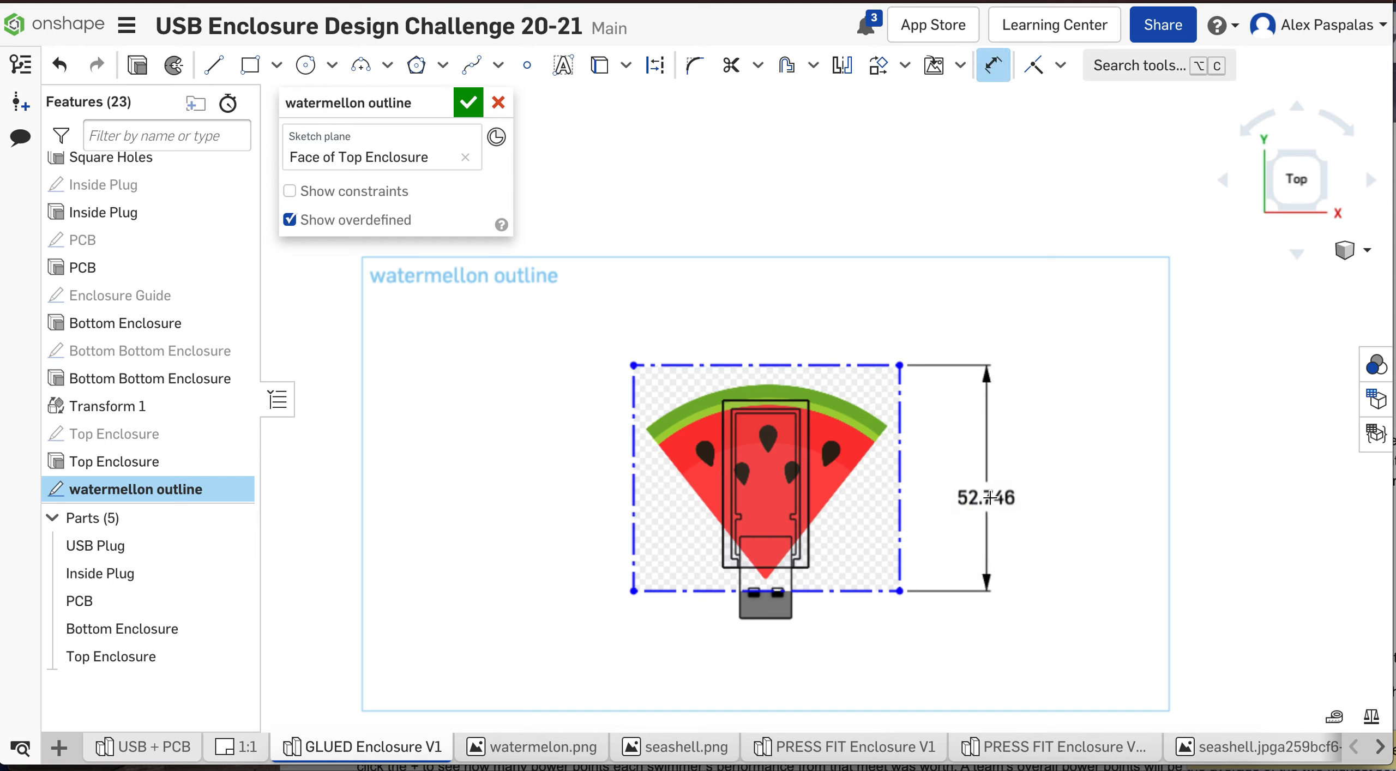
pyautogui.click(1240, 631)
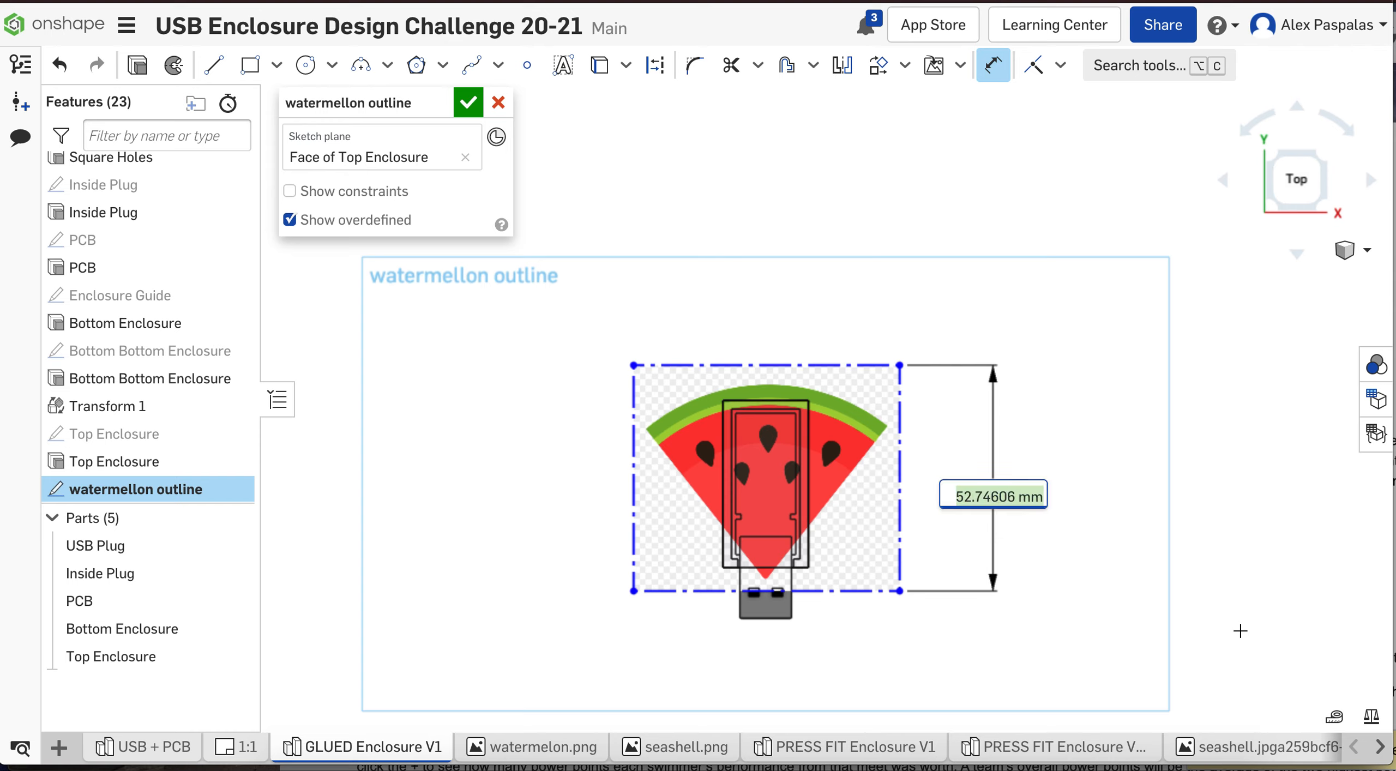
pyautogui.write('60')
pyautogui.press('Return')
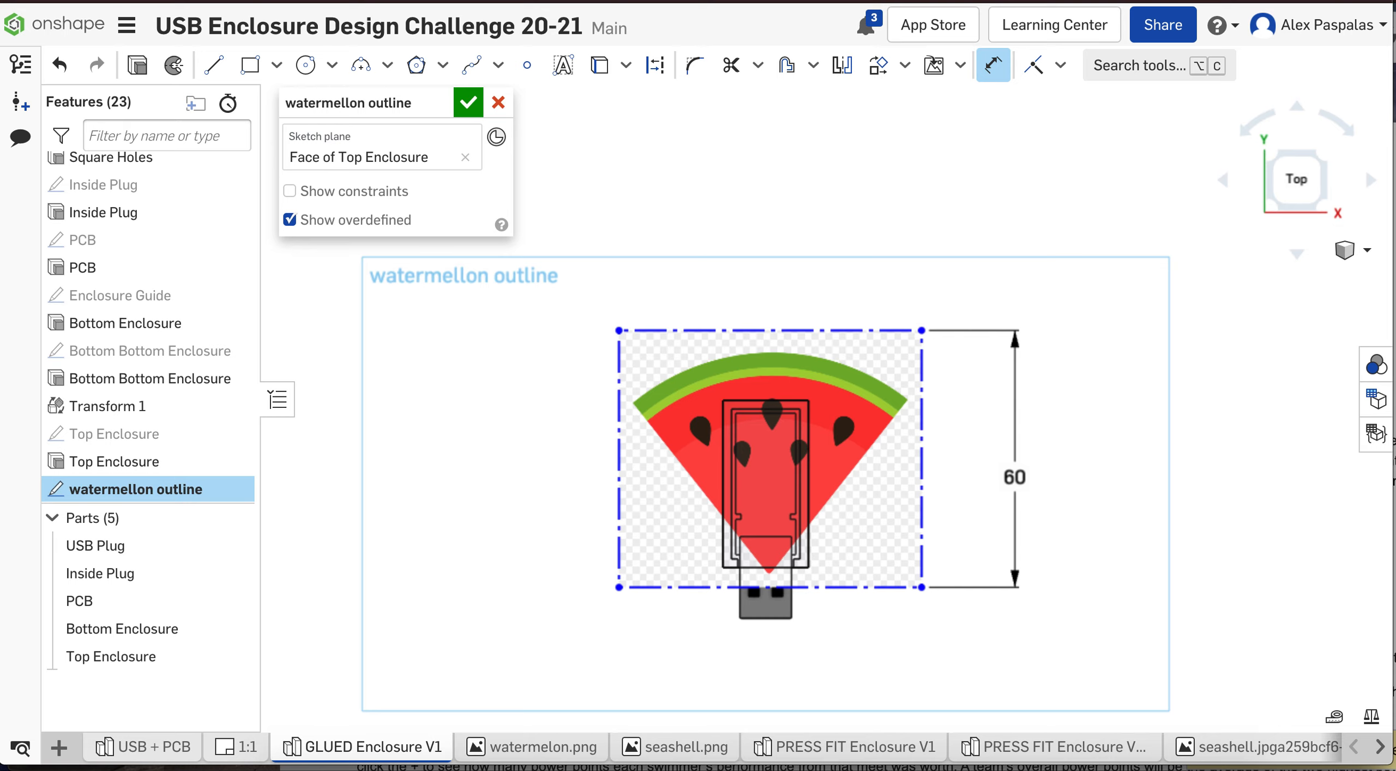
# Set the image height to 70 mm and shift the image towards the plug so the slice covers the whole USB drive
pyautogui.doubleClick(1028, 491)
pyautogui.write('7')
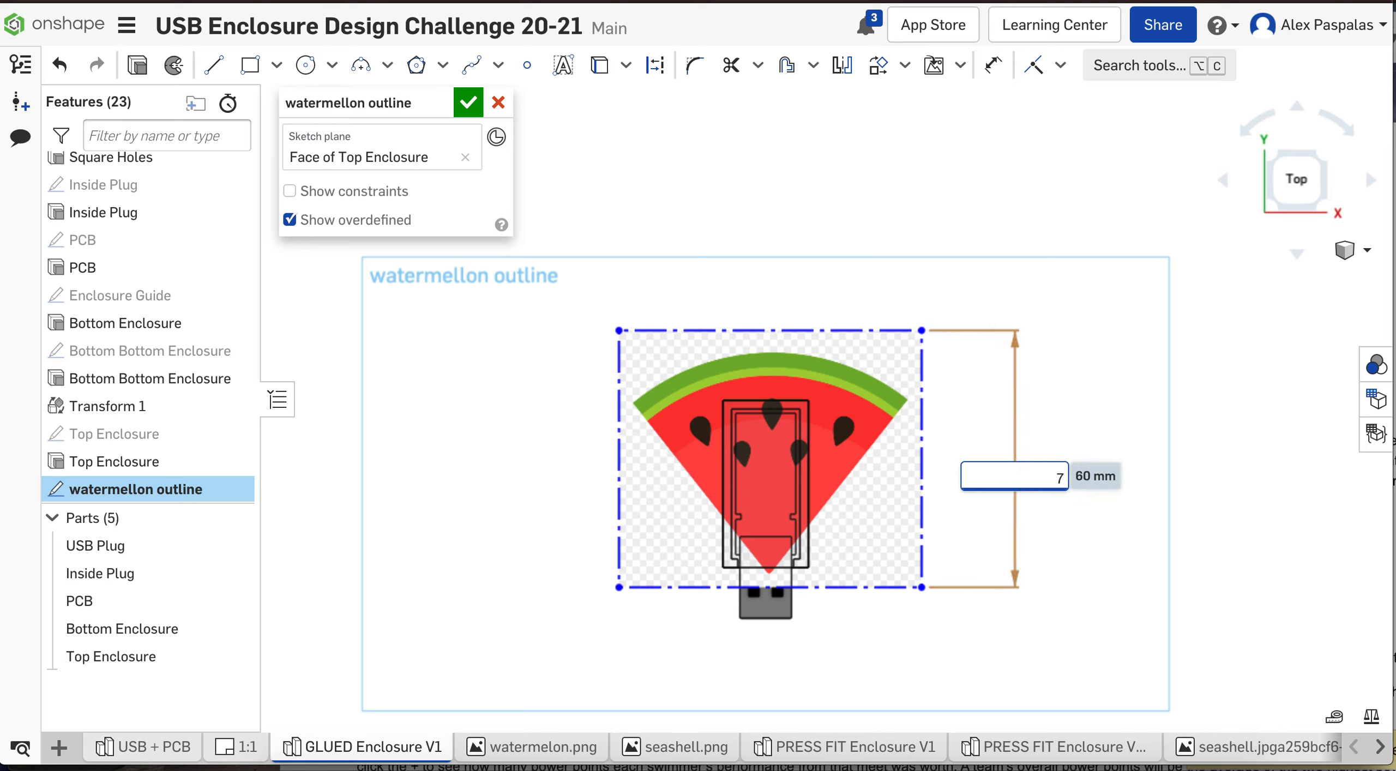
pyautogui.write('0')
pyautogui.press('Return')
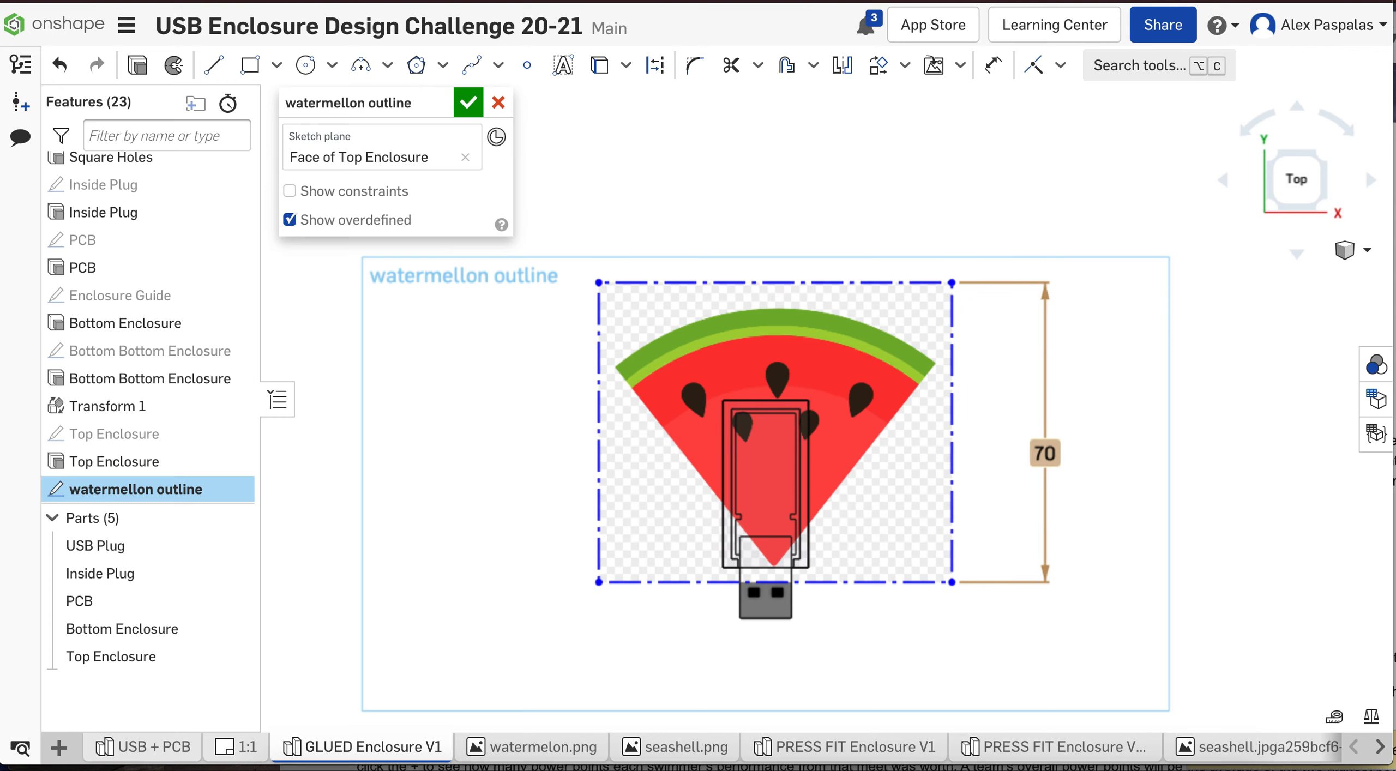
pyautogui.moveTo(861, 398); pyautogui.dragTo(853, 488)
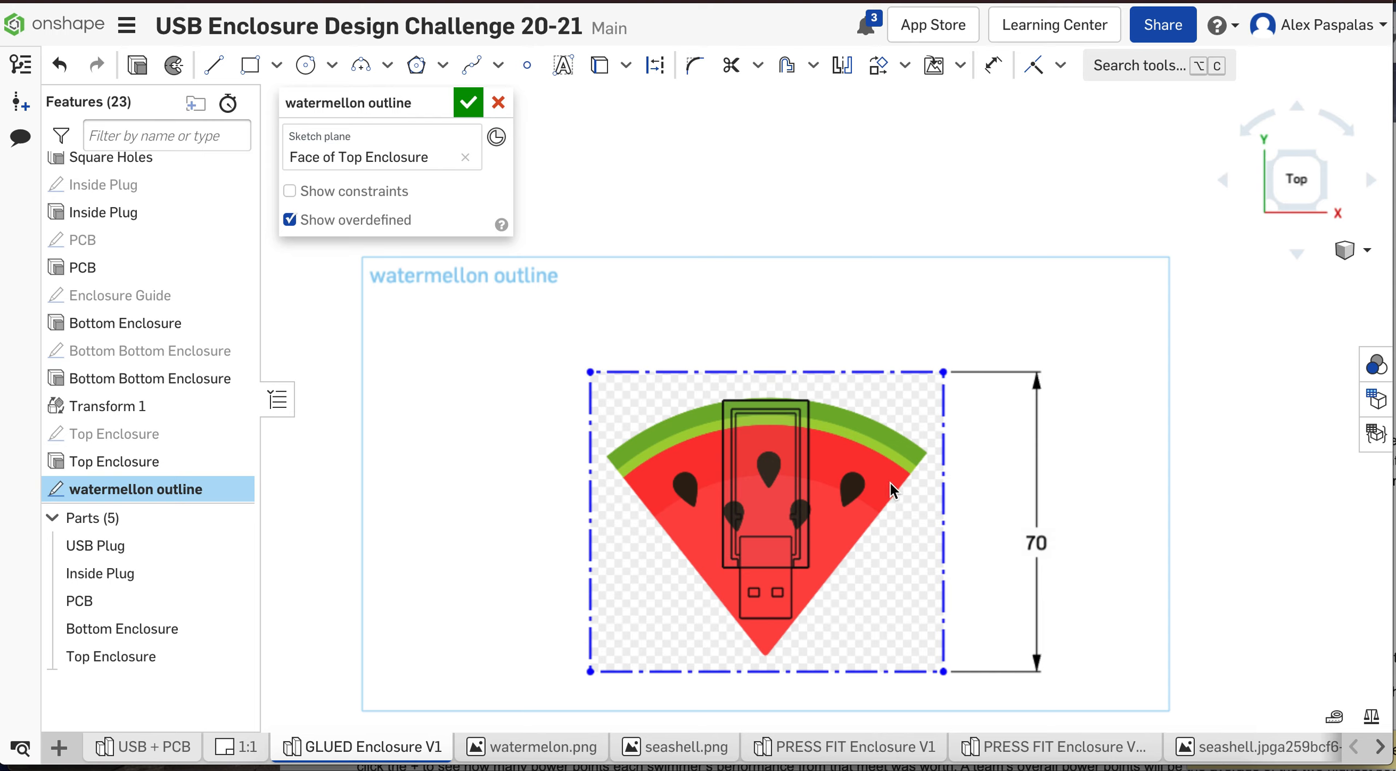
# Trace the outer rind of the watermelon slice with a three-point arc of about 58 mm radius, from corner to corner
pyautogui.scroll(3, 790, 500)
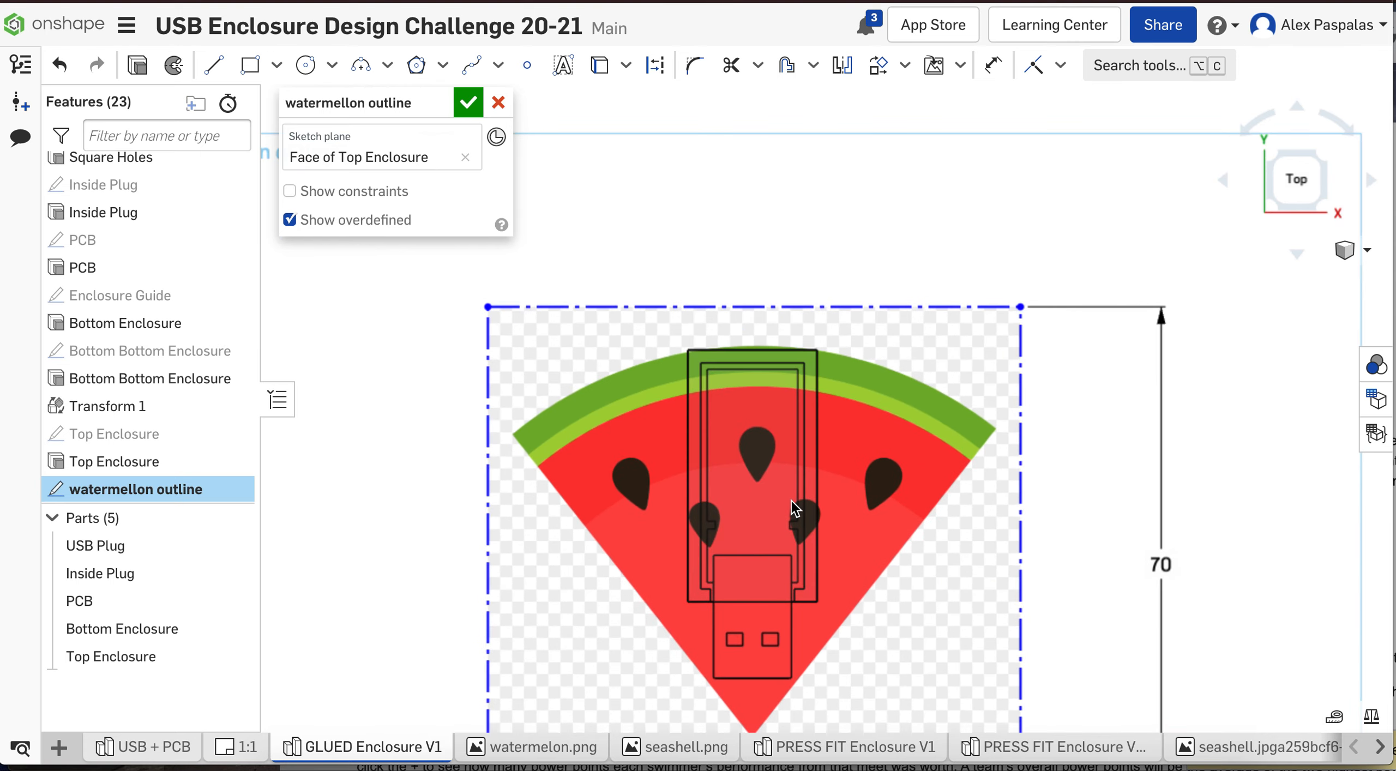
pyautogui.click(1297, 178)
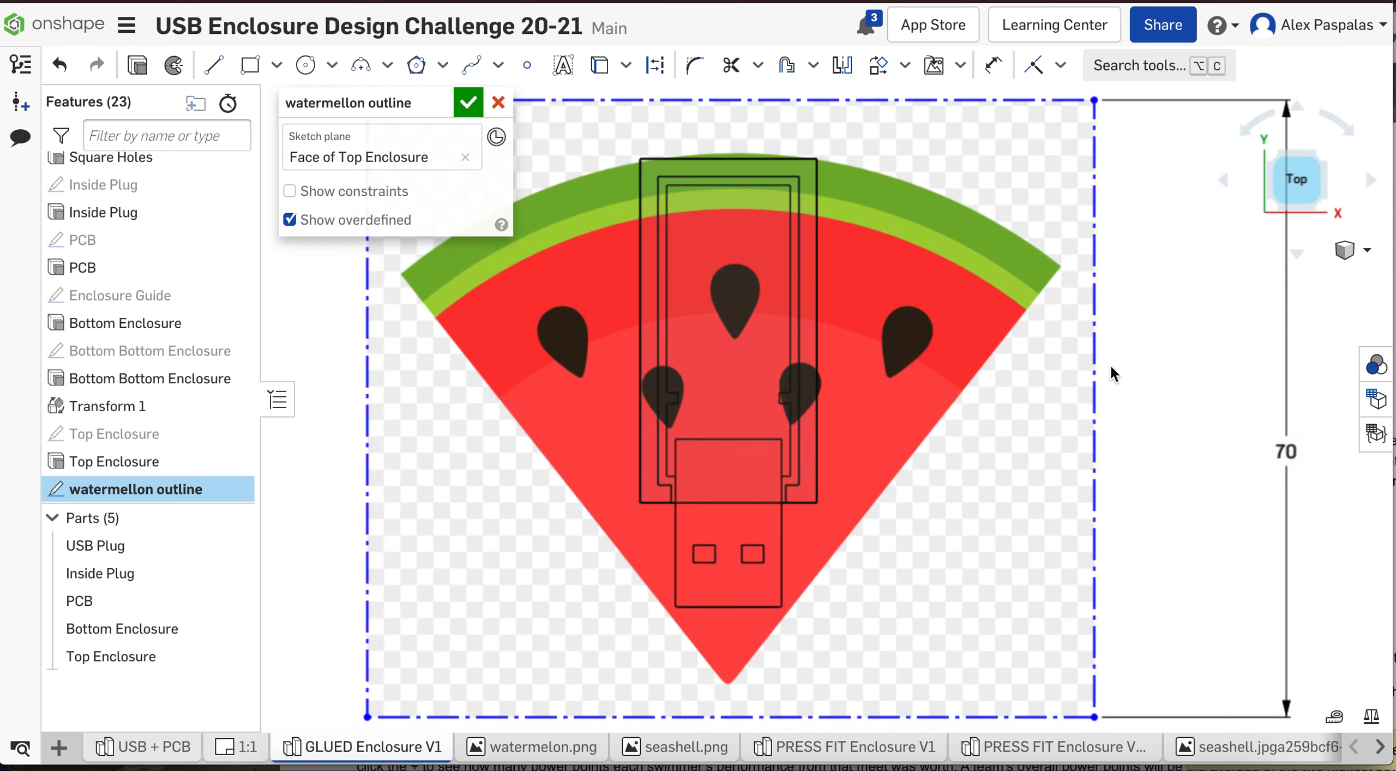
pyautogui.scroll(-1, 961, 487)
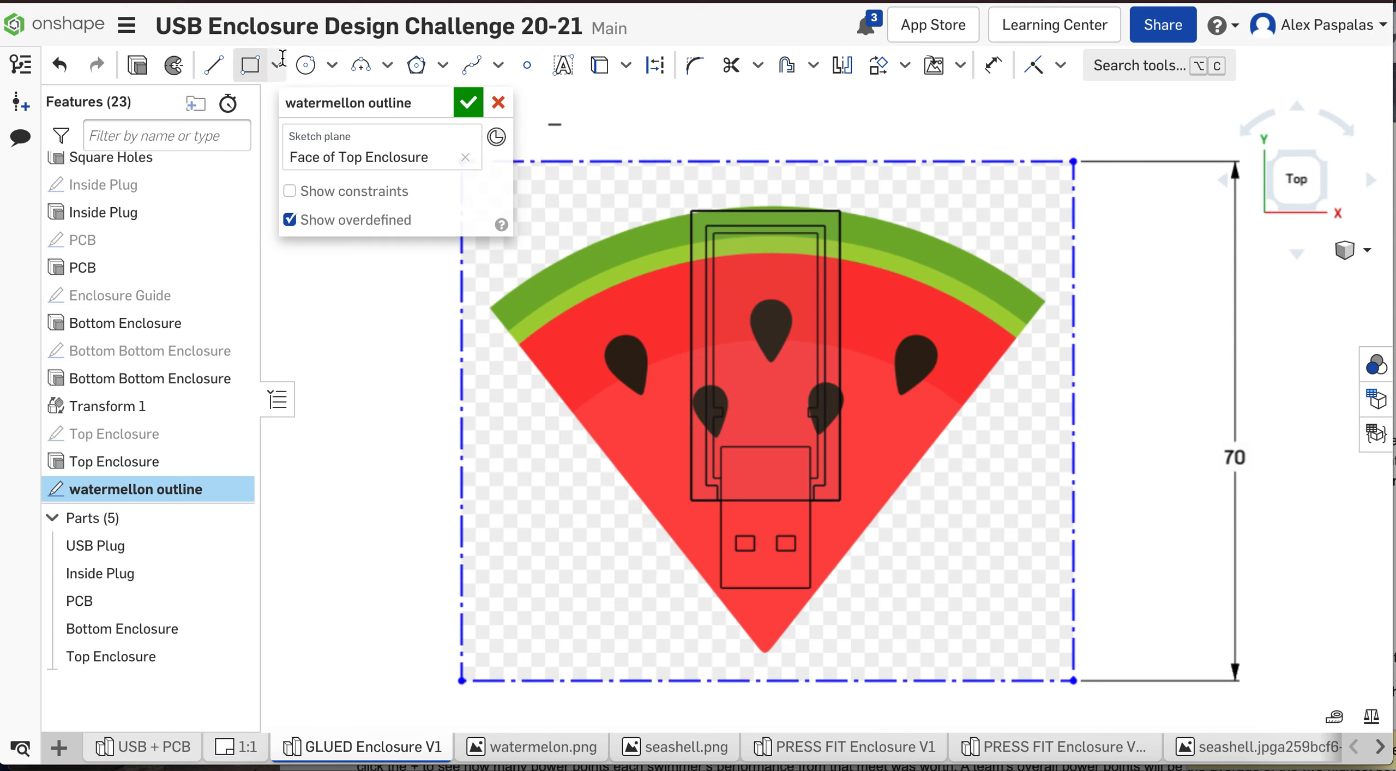
pyautogui.click(358, 68)
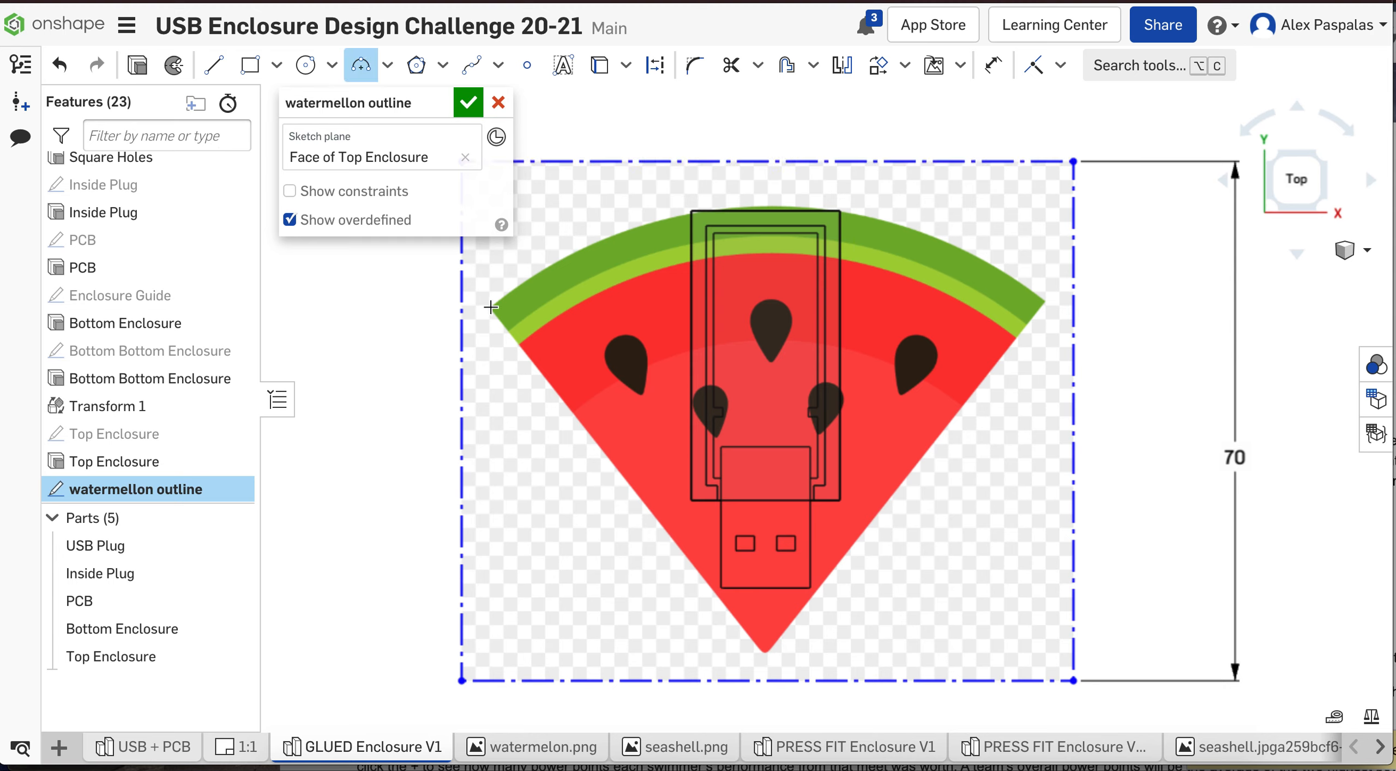
pyautogui.click(490, 307)
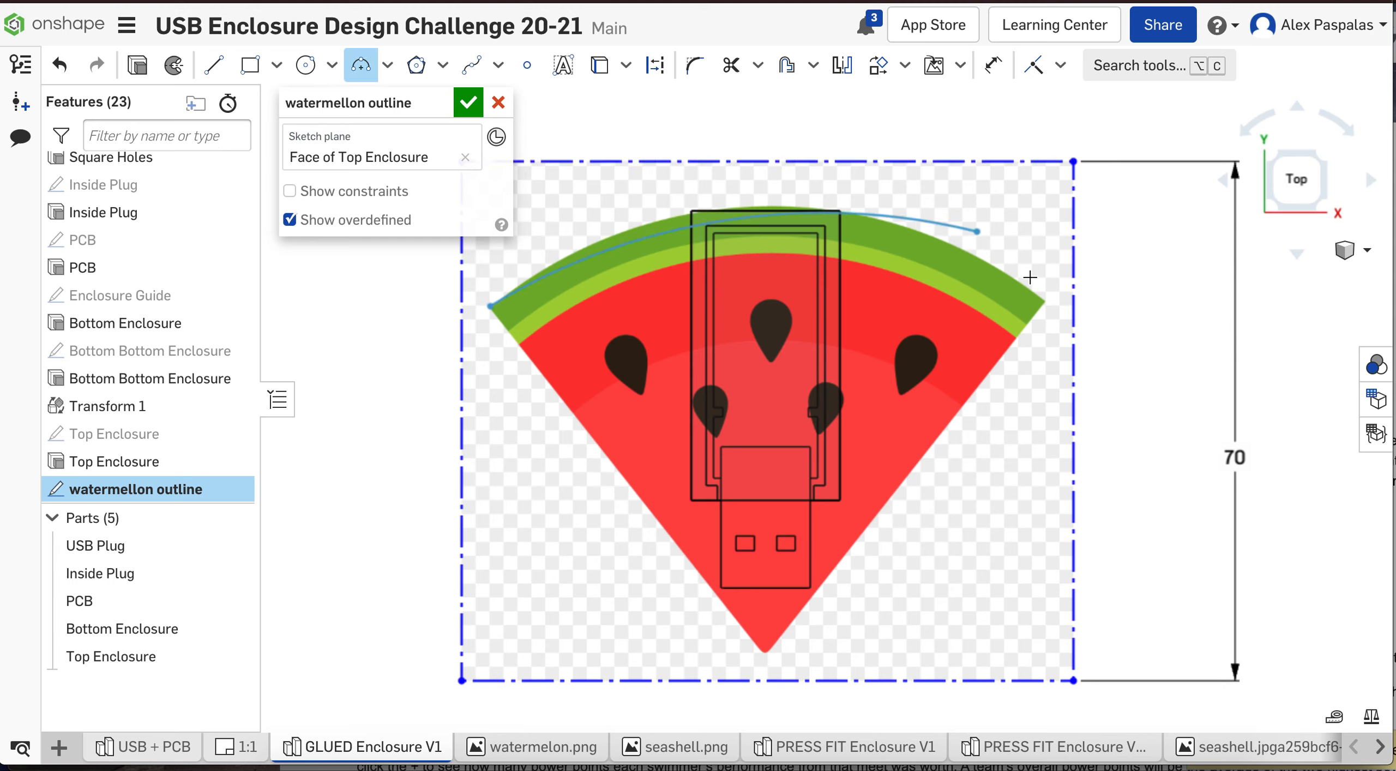
pyautogui.click(1043, 302)
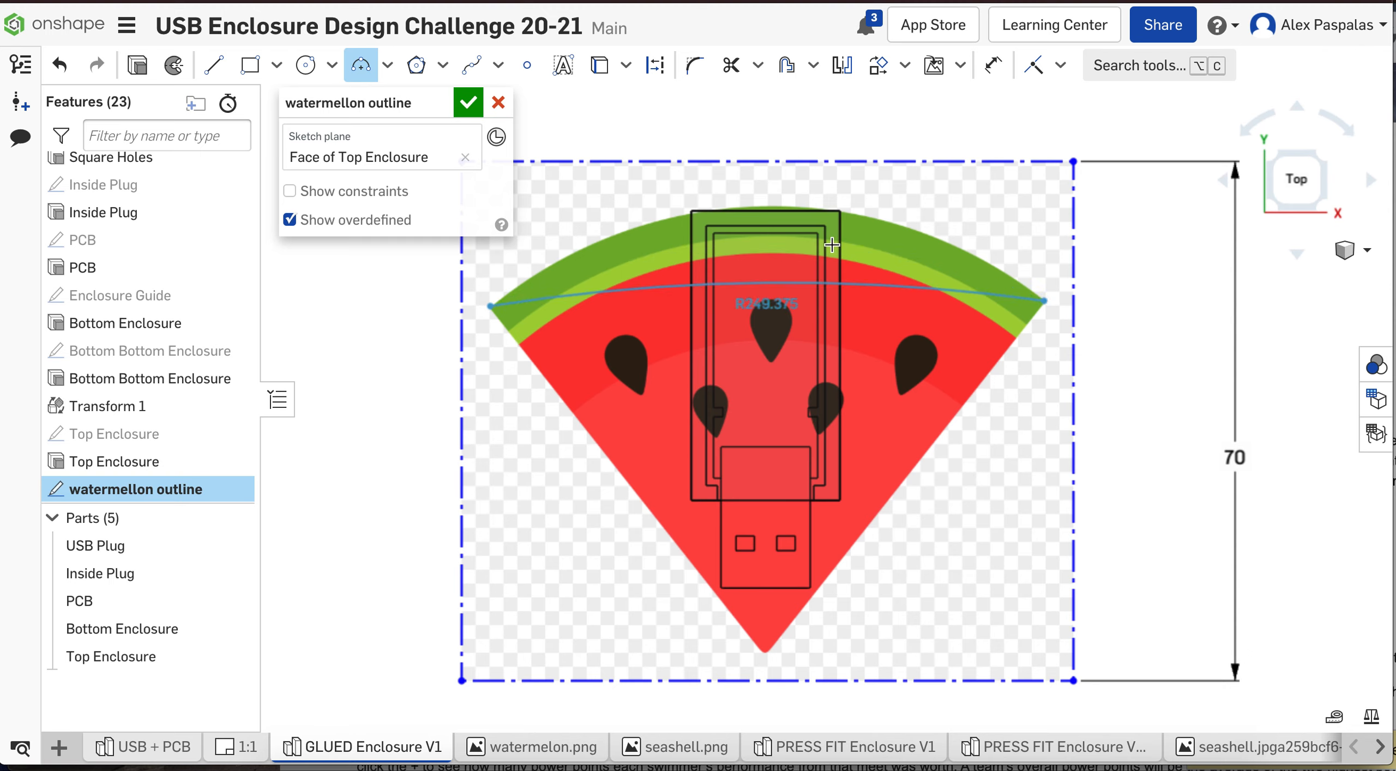
pyautogui.click(821, 206)
# Trace the slice's two straight sides with lines, about 60 mm from one arc end to the tip and back to the other end
pyautogui.press('l')
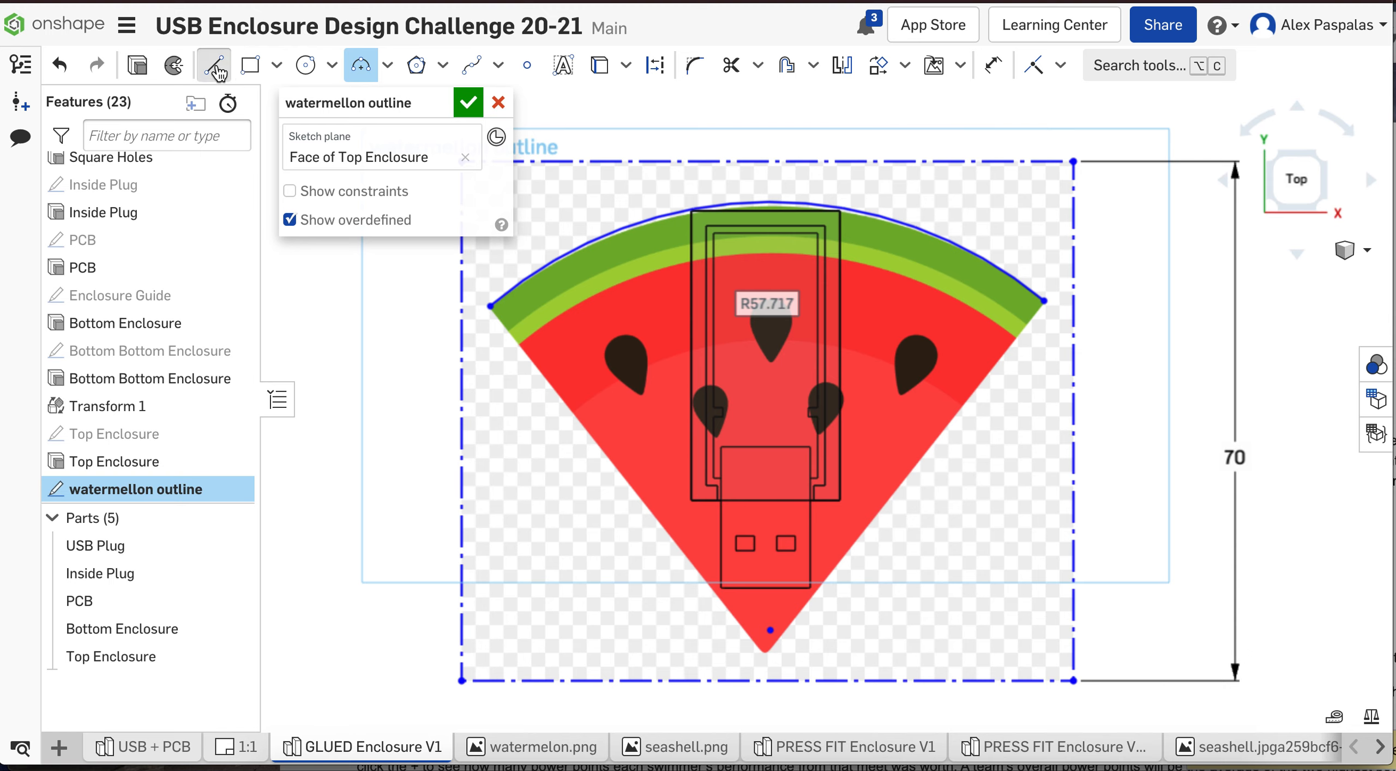
pyautogui.click(491, 308)
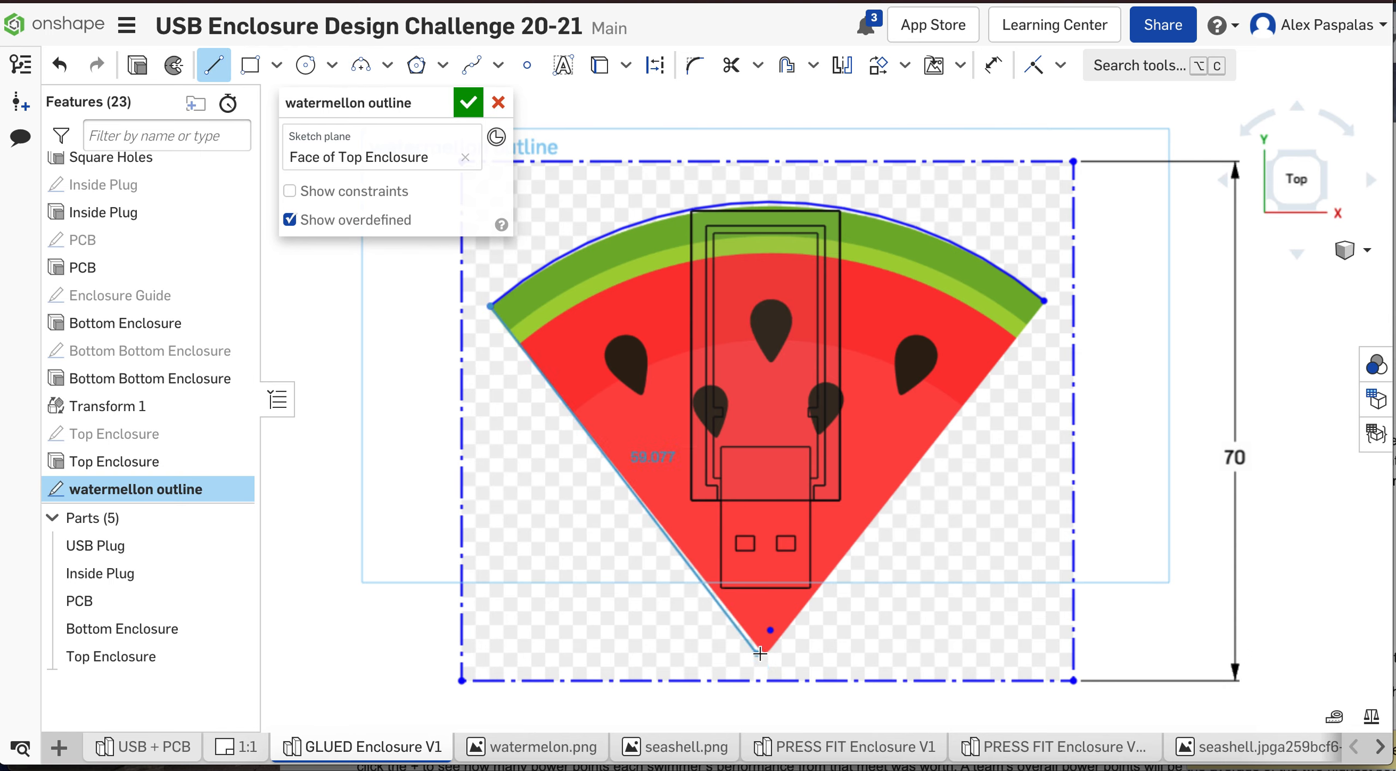
pyautogui.scroll(3, 761, 652)
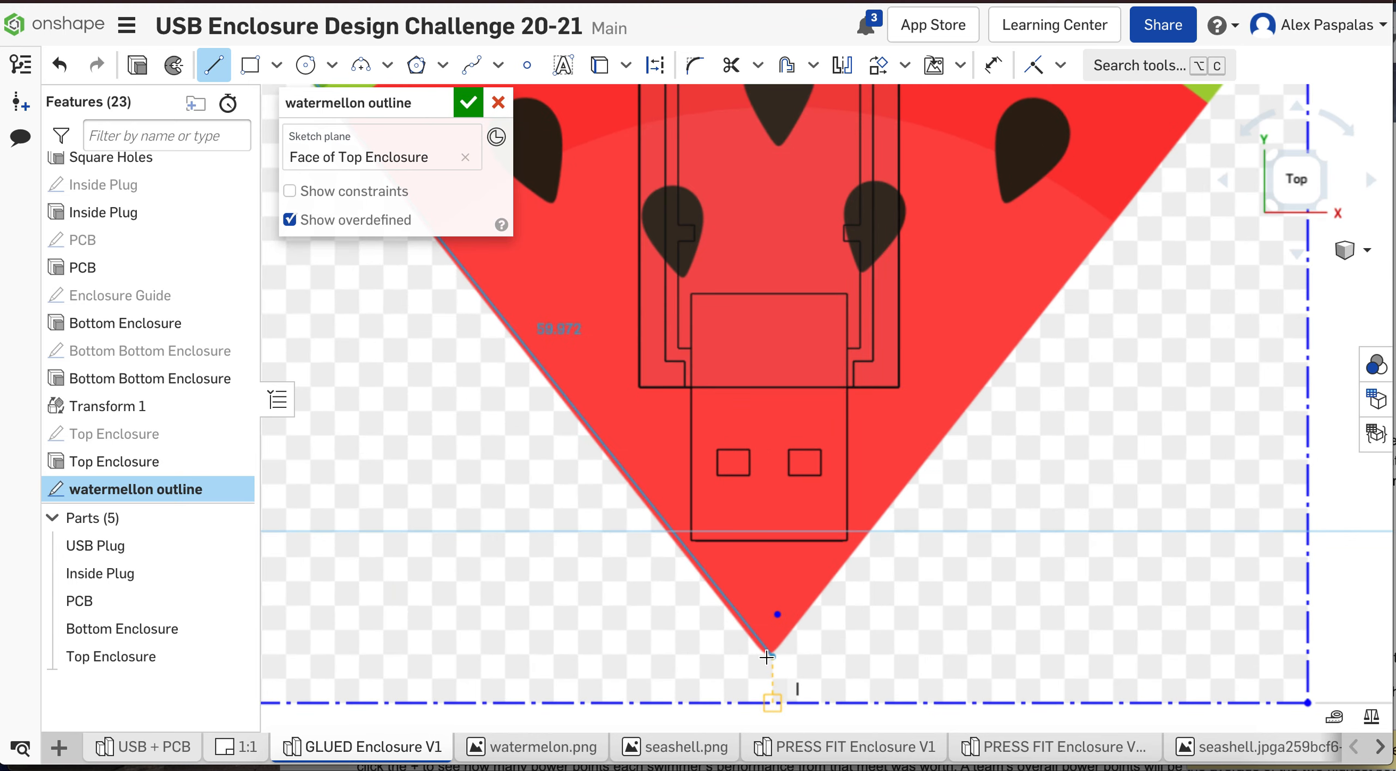
pyautogui.click(763, 656)
pyautogui.hscroll(5, 781, 727)
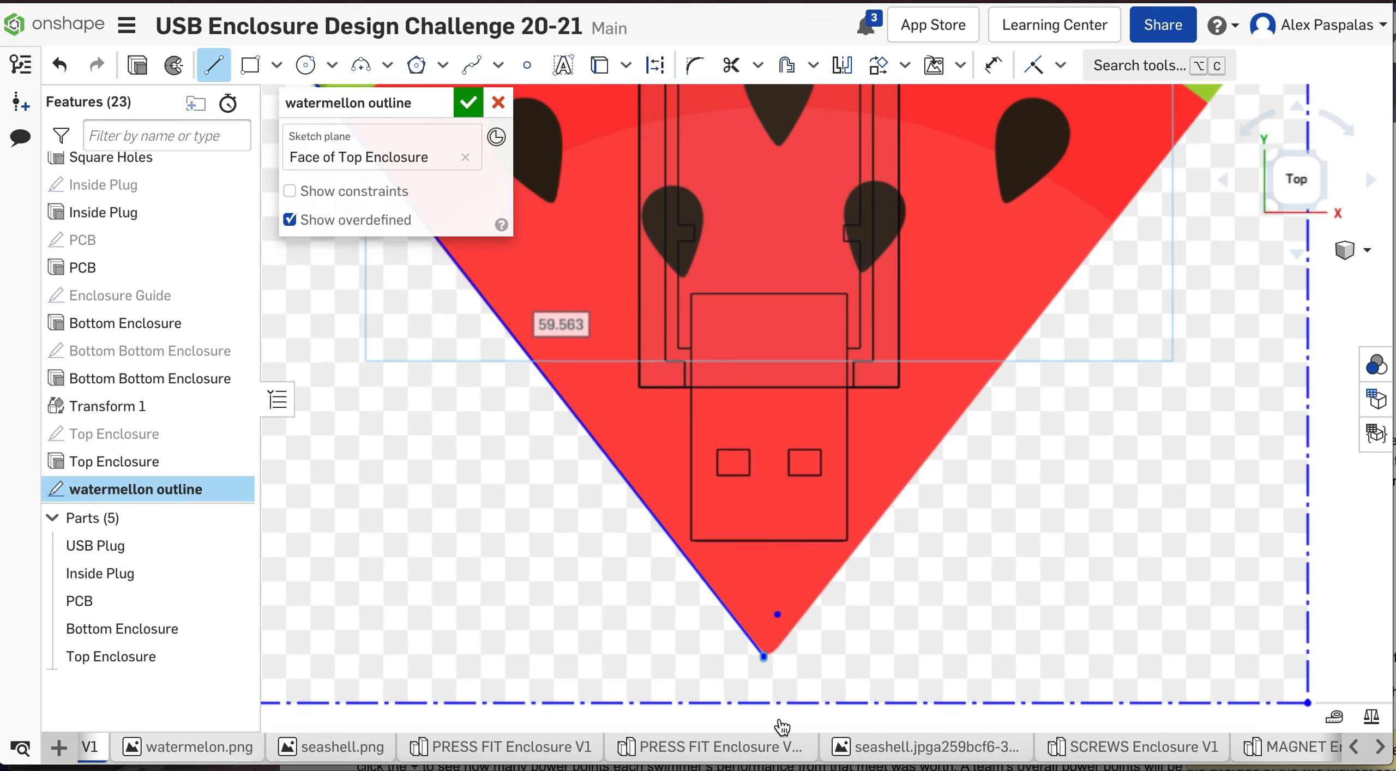
pyautogui.scroll(-3, 785, 657)
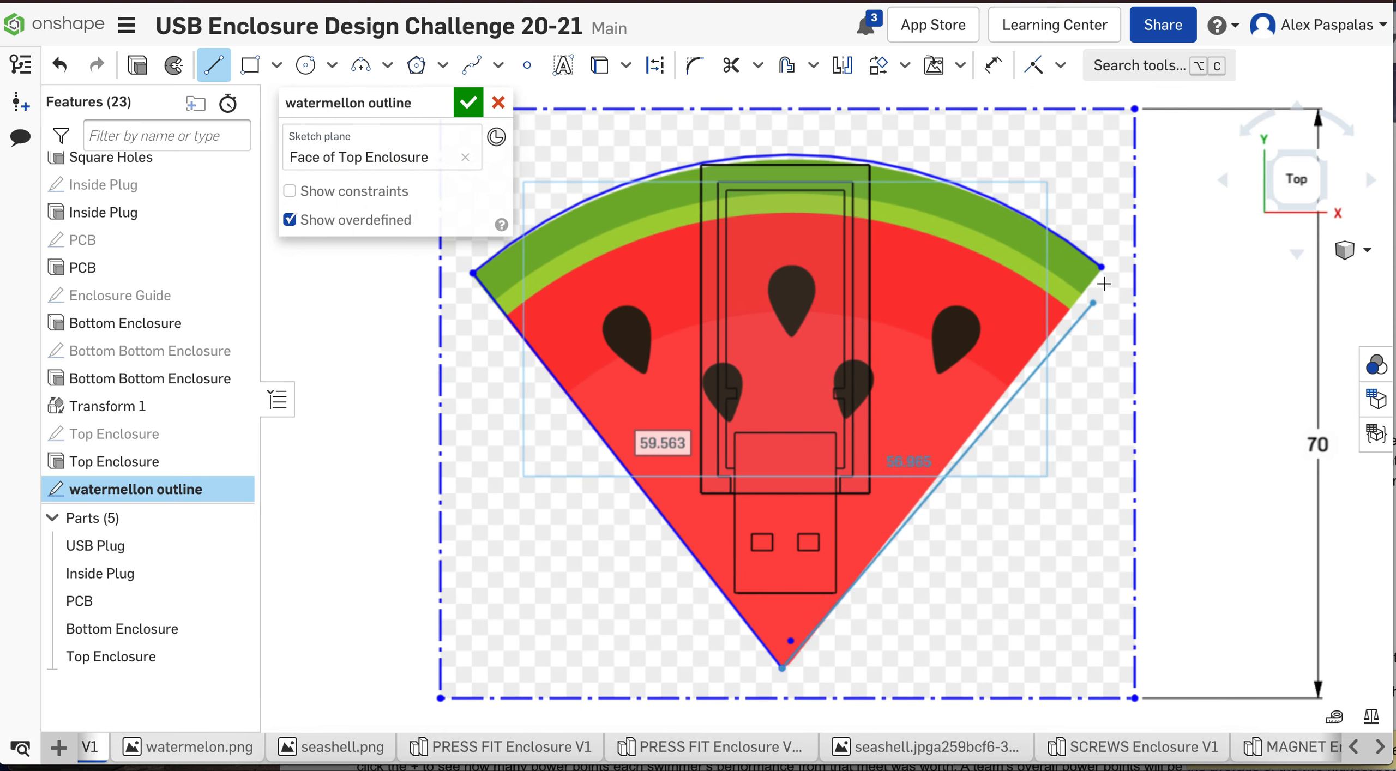
pyautogui.click(1102, 268)
pyautogui.press('Escape')
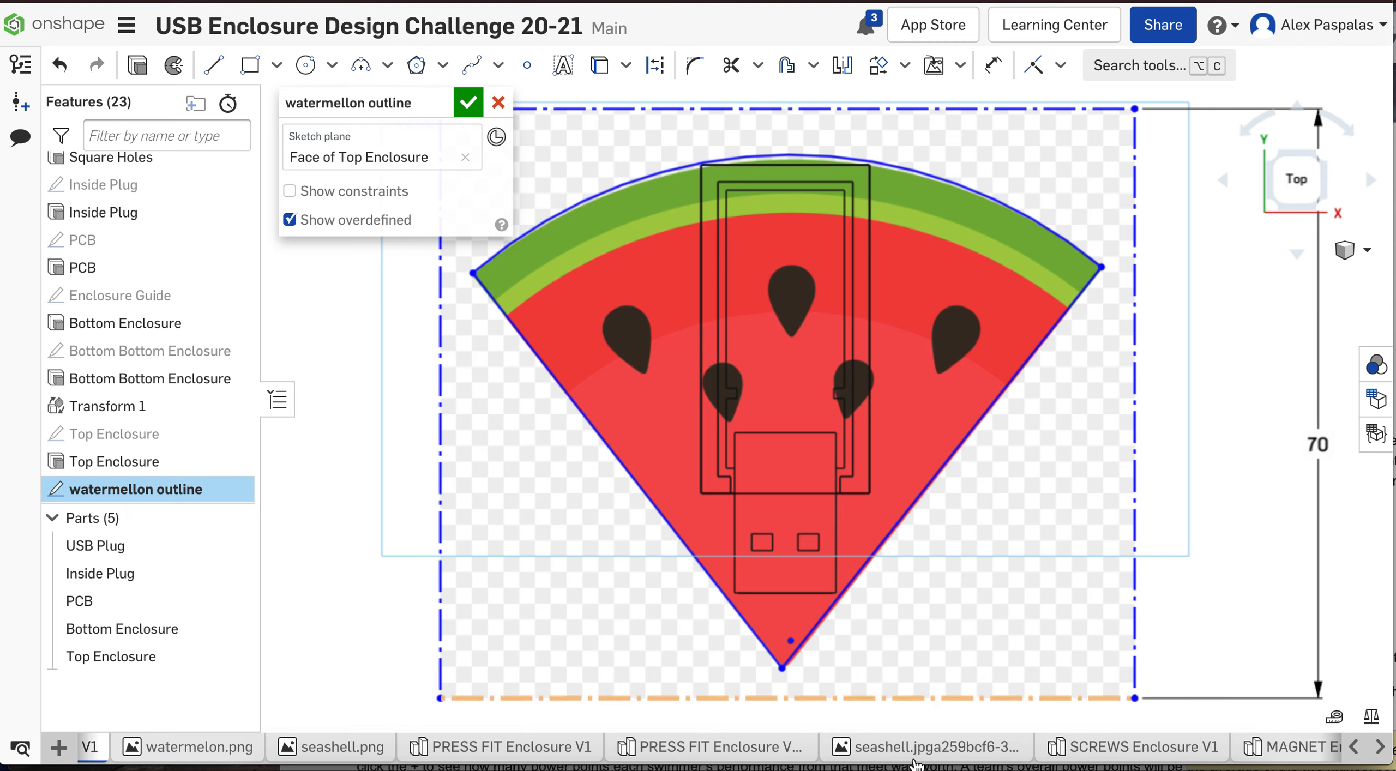
# Move the watermelon image off the traced outline and show the model in isometric view
pyautogui.scroll(-3, 914, 576)
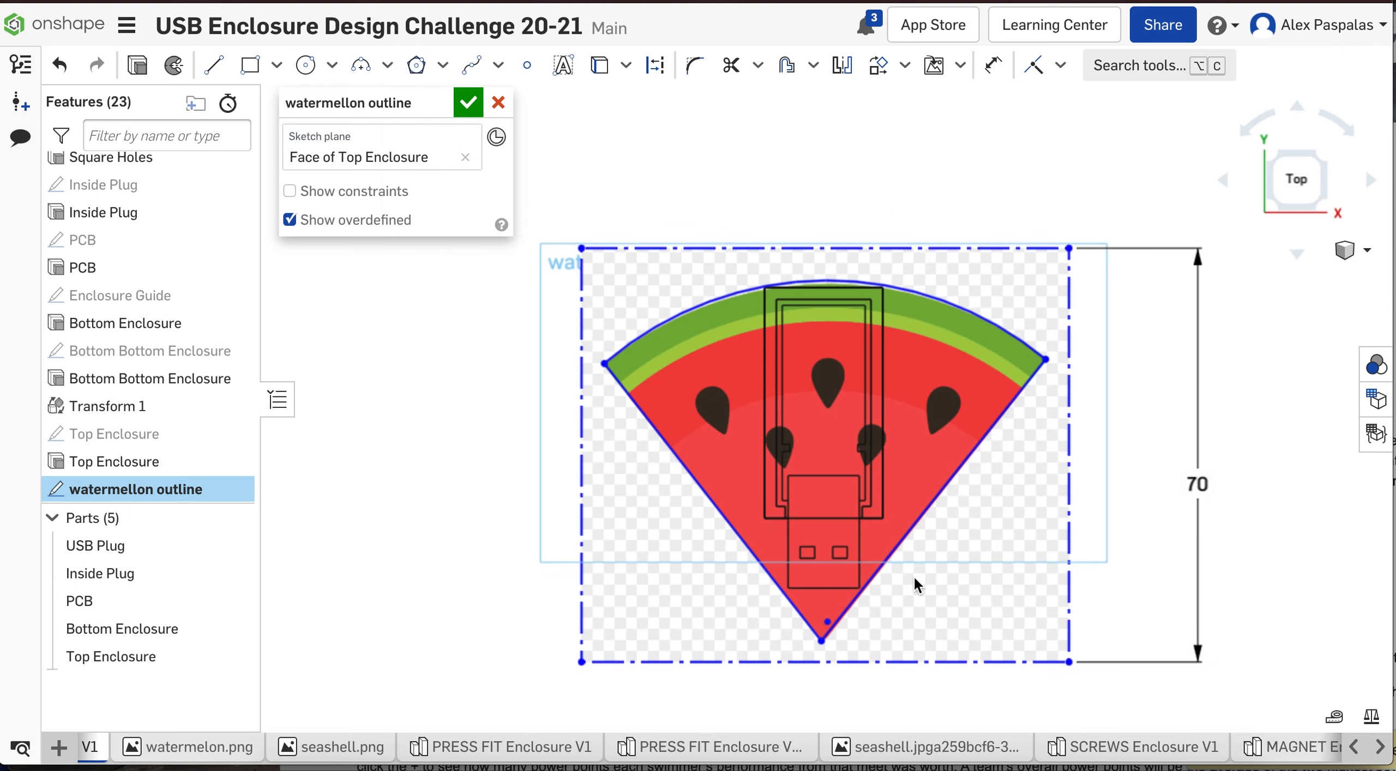
pyautogui.moveTo(904, 471)
pyautogui.mouseDown()
pyautogui.moveTo(919, 456)
pyautogui.moveTo(1148, 471)
pyautogui.moveTo(1303, 415)
pyautogui.moveTo(1325, 315)
pyautogui.moveTo(1394, 304)
pyautogui.mouseUp()
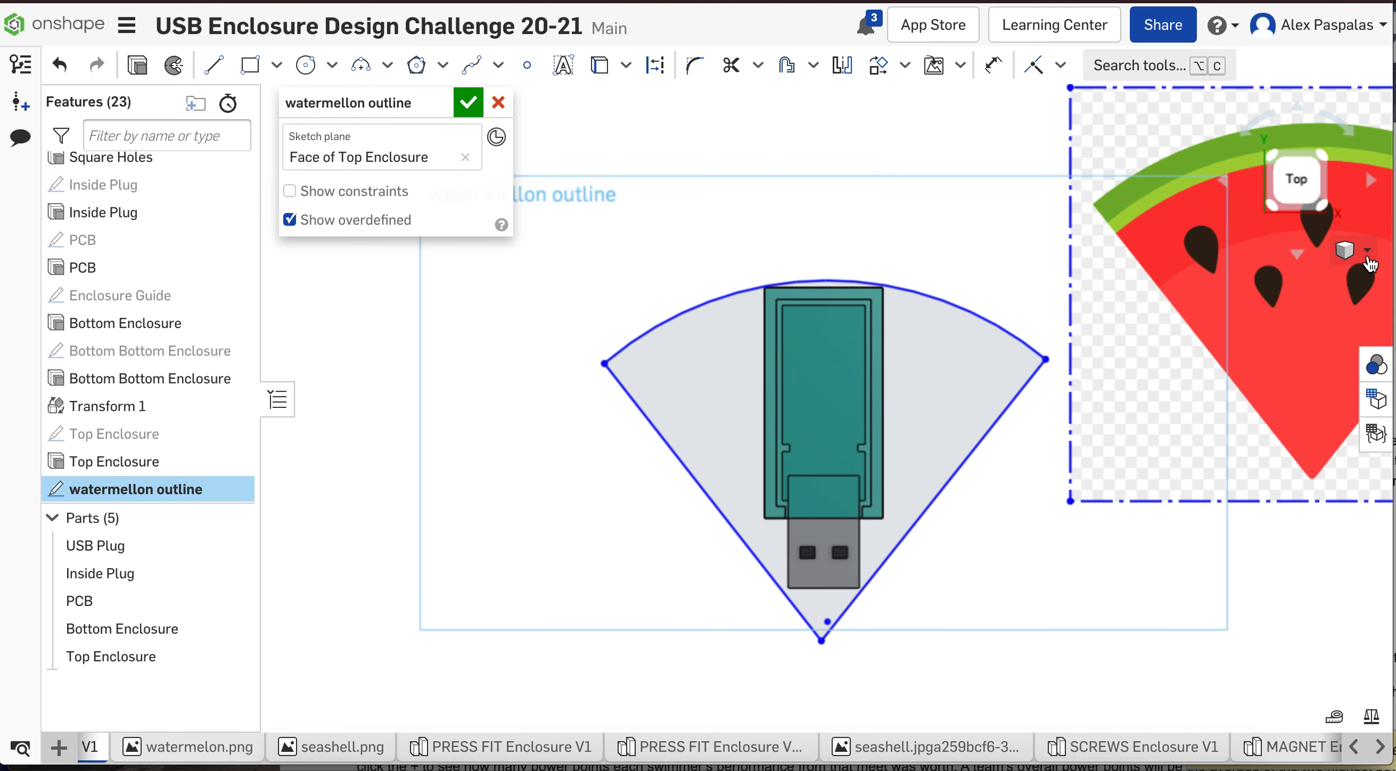
pyautogui.click(1367, 249)
pyautogui.click(1257, 277)
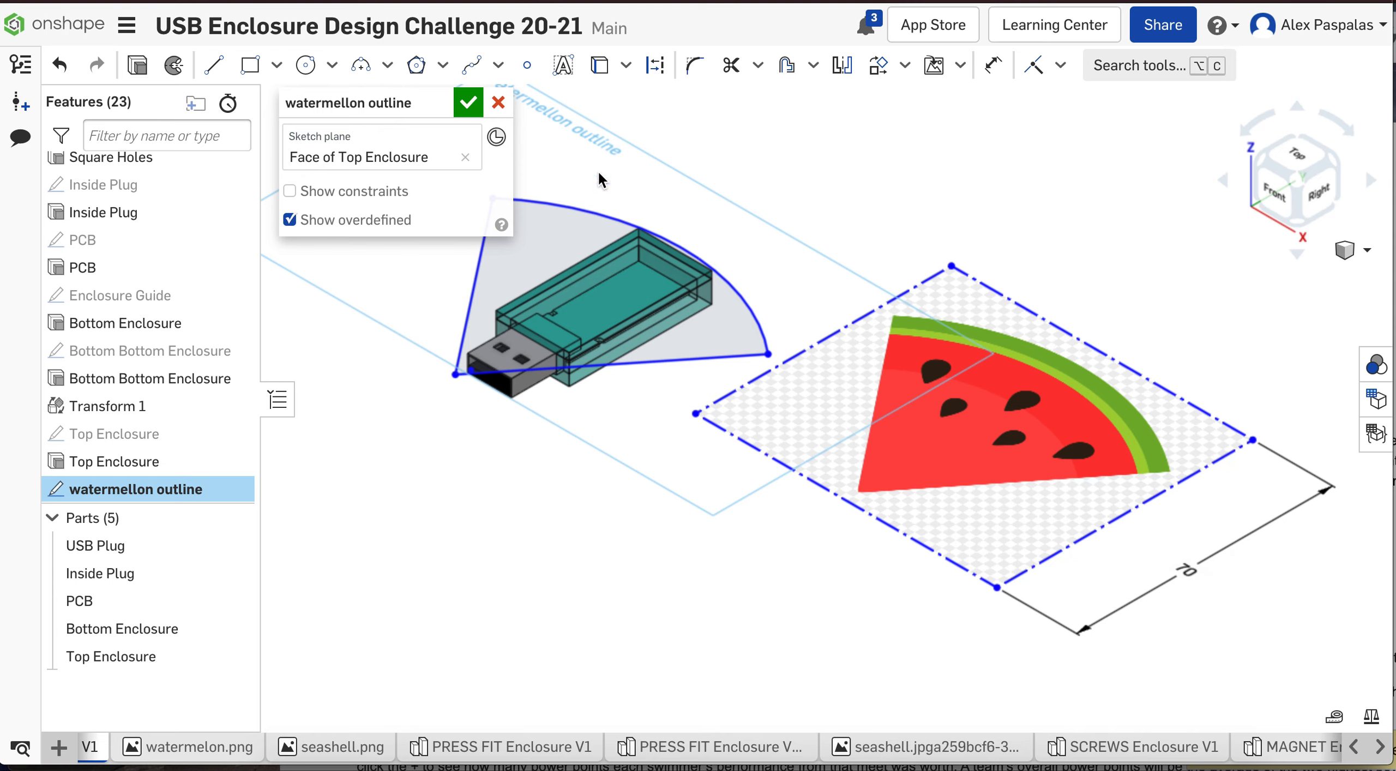
# Draw a horizontal line between the outline's two straight sides, aligned with the enclosure's edge at the plug
pyautogui.press('n')
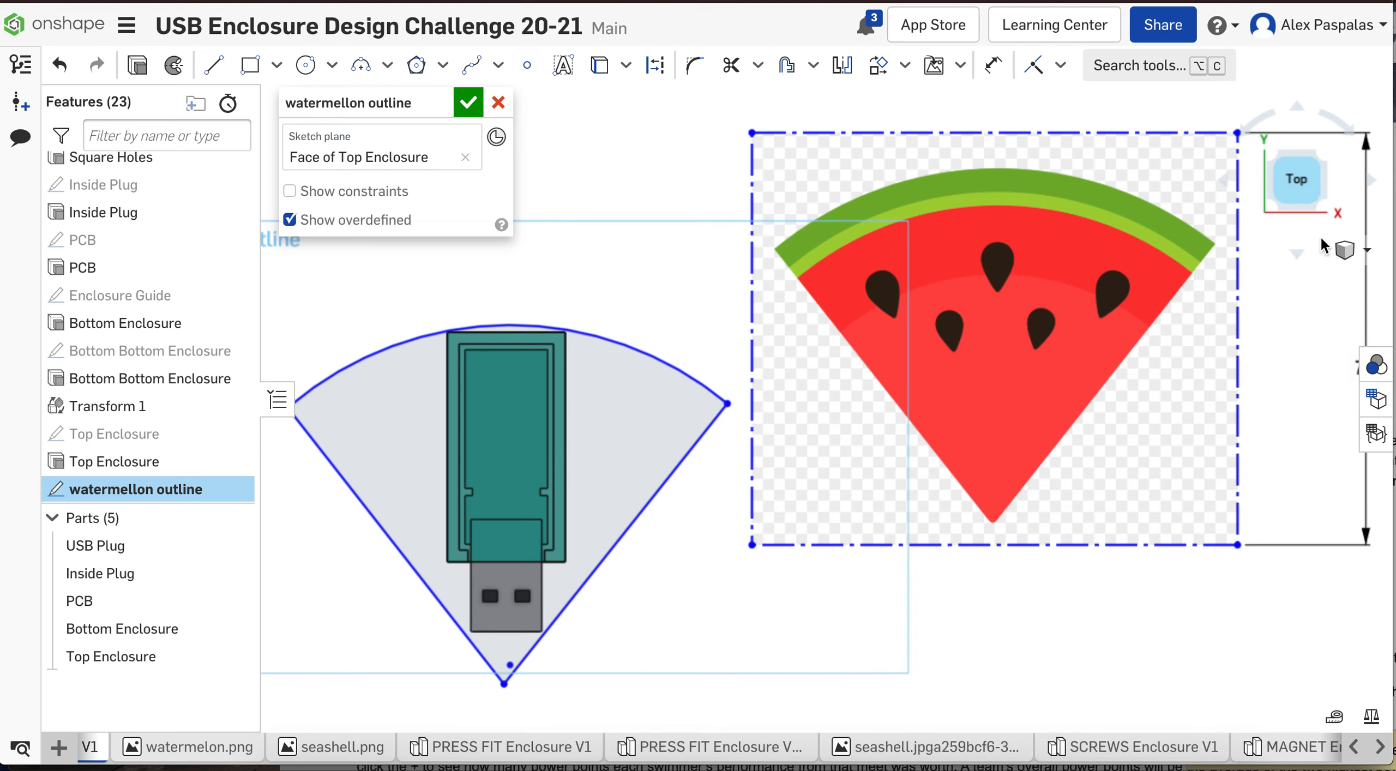
pyautogui.scroll(5, 368, 612)
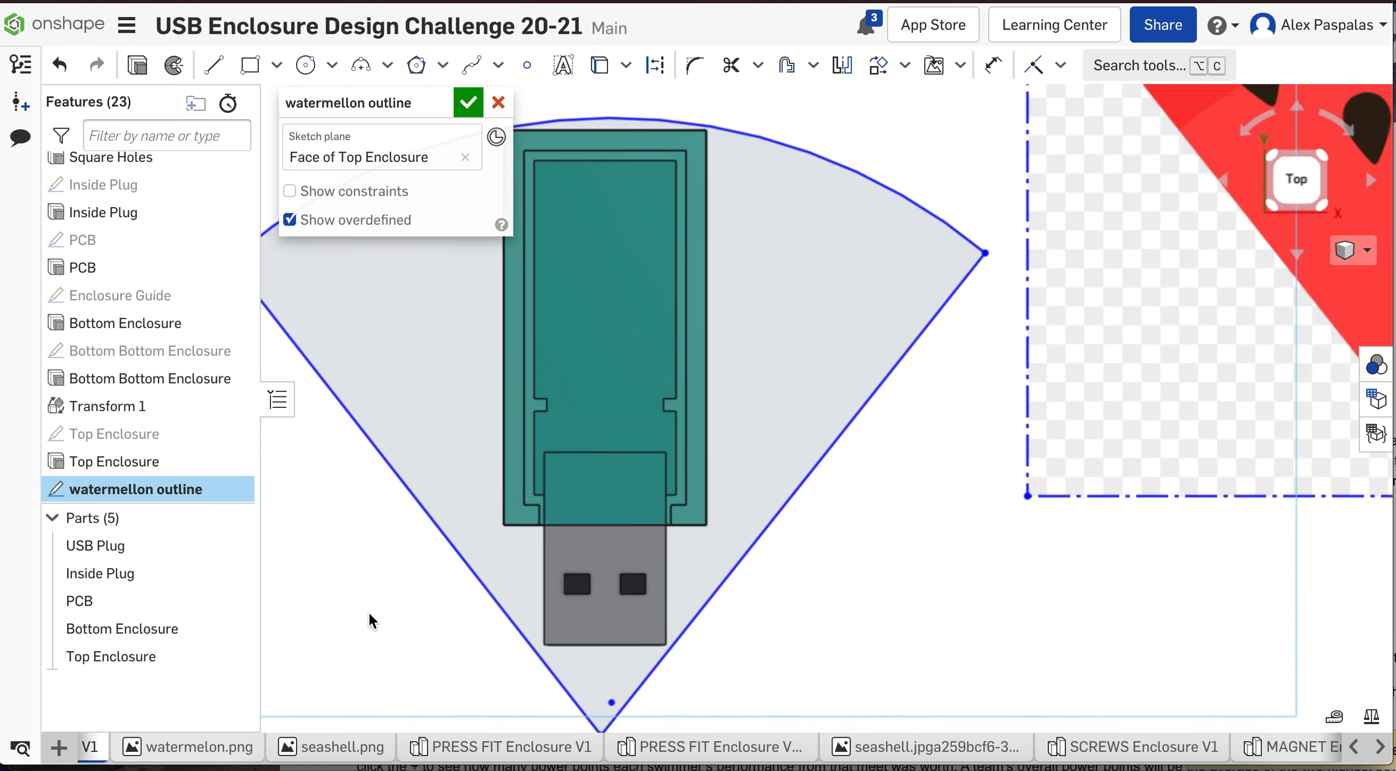
pyautogui.scroll(1, 369, 613)
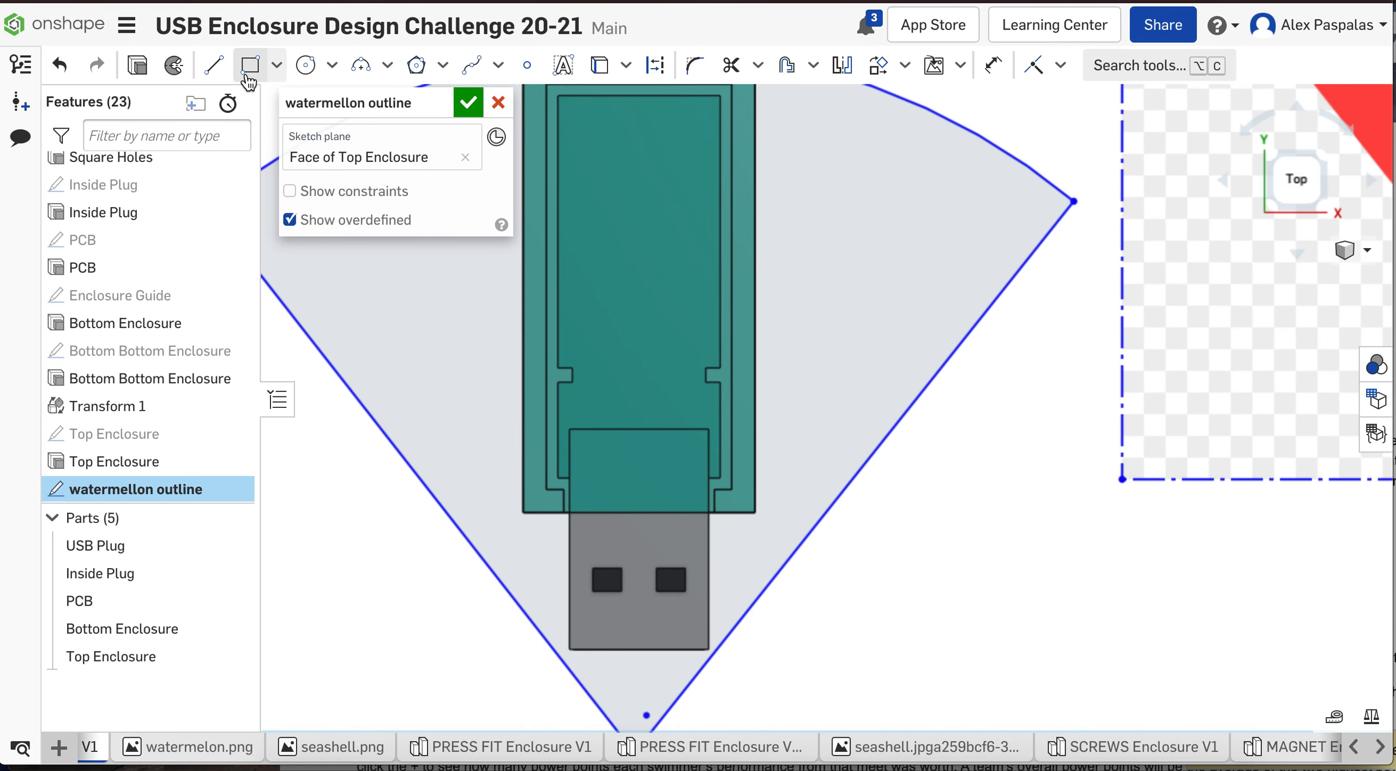
pyautogui.click(212, 67)
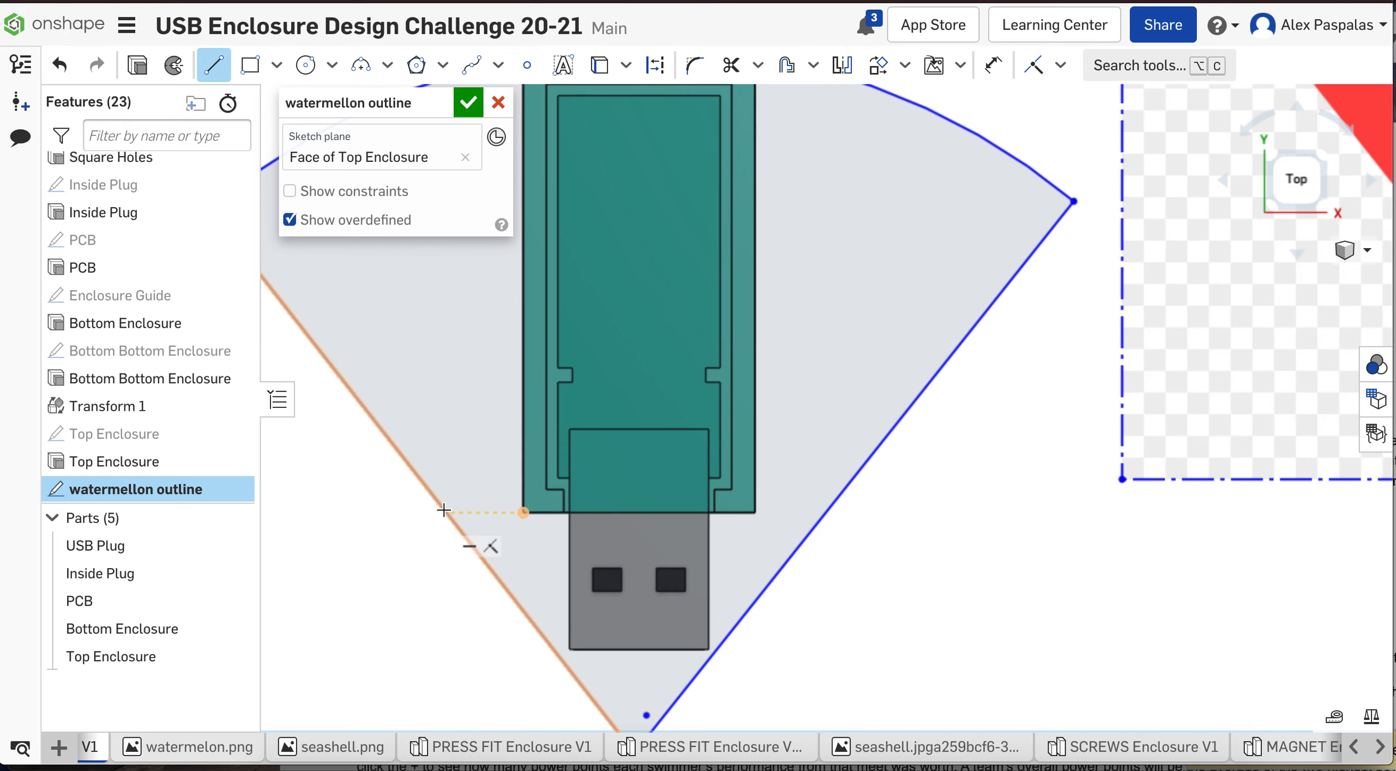
pyautogui.scroll(4, 444, 510)
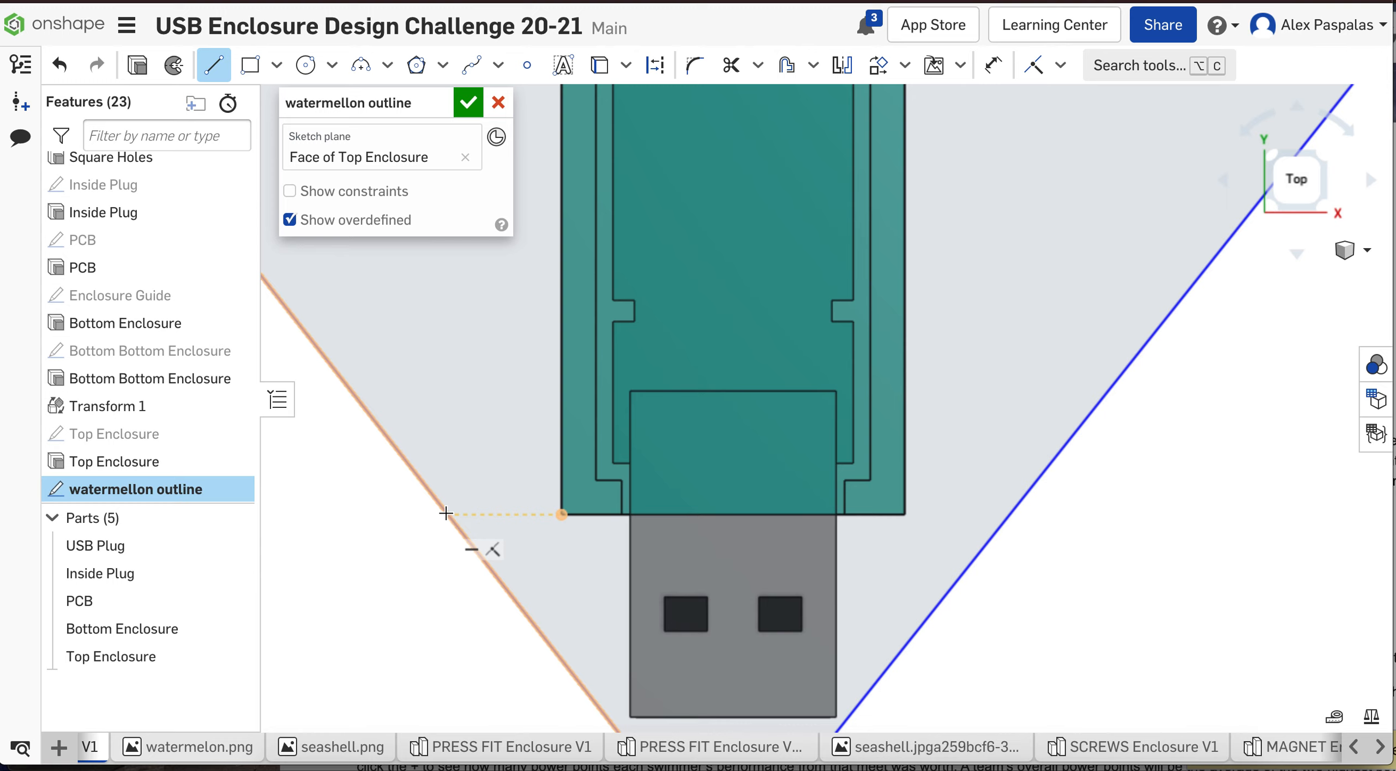
pyautogui.click(454, 513)
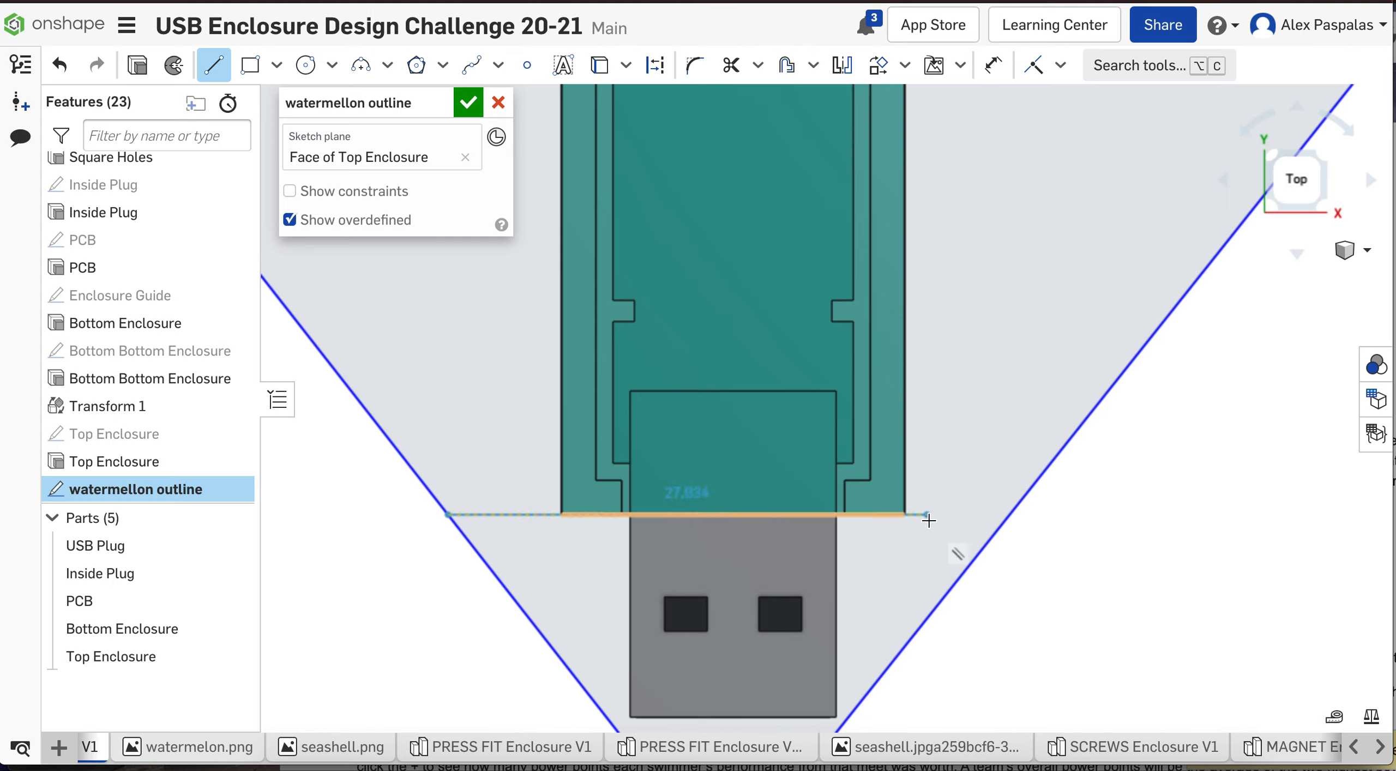
pyautogui.click(1008, 513)
pyautogui.press('Escape')
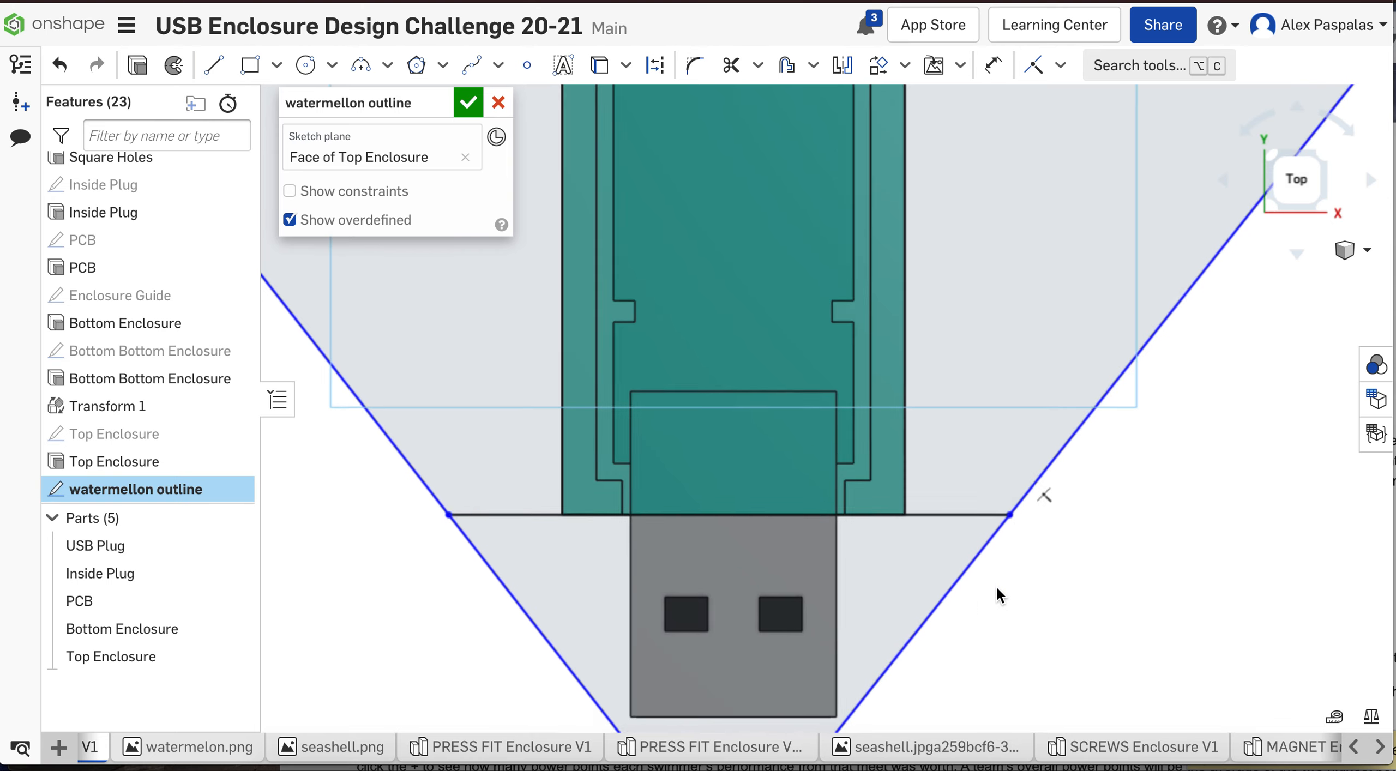
pyautogui.scroll(-5, 997, 586)
pyautogui.click(1368, 248)
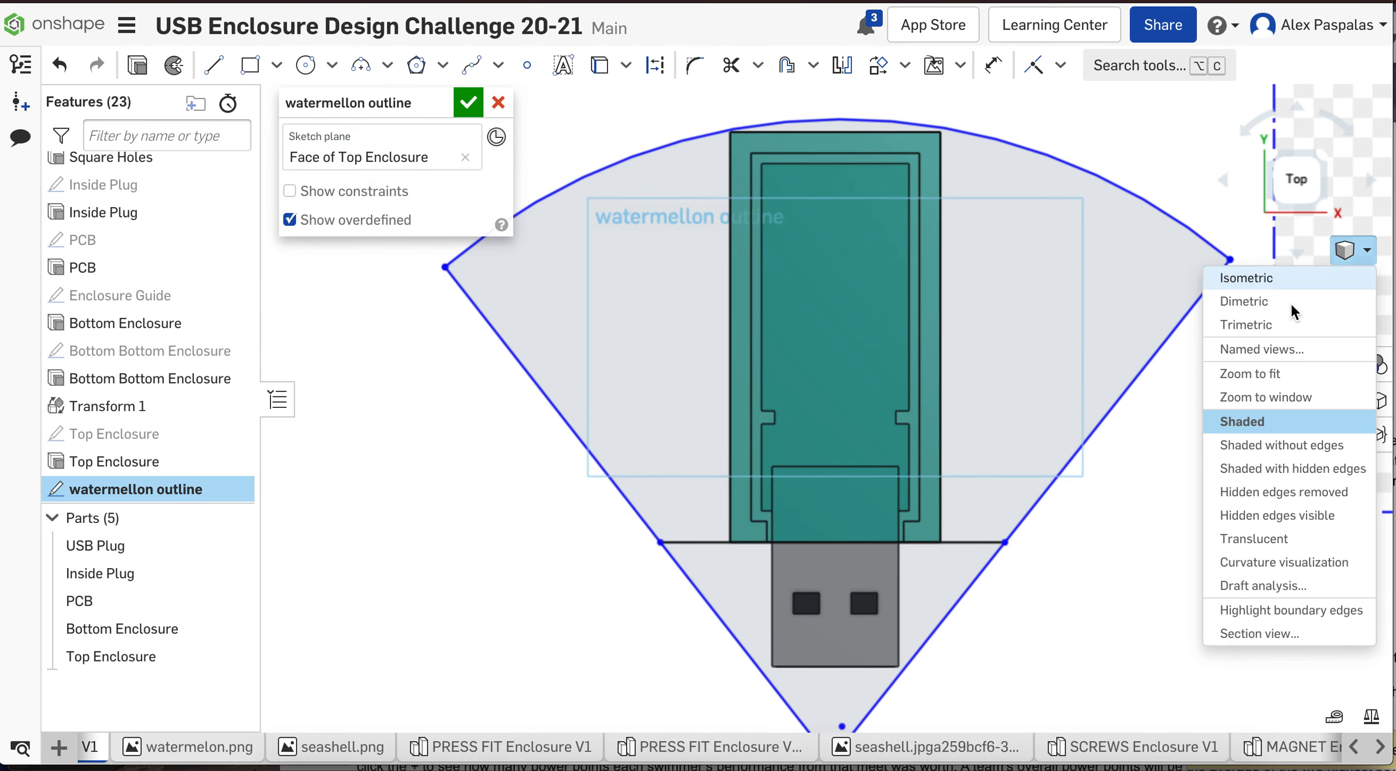
pyautogui.click(1241, 275)
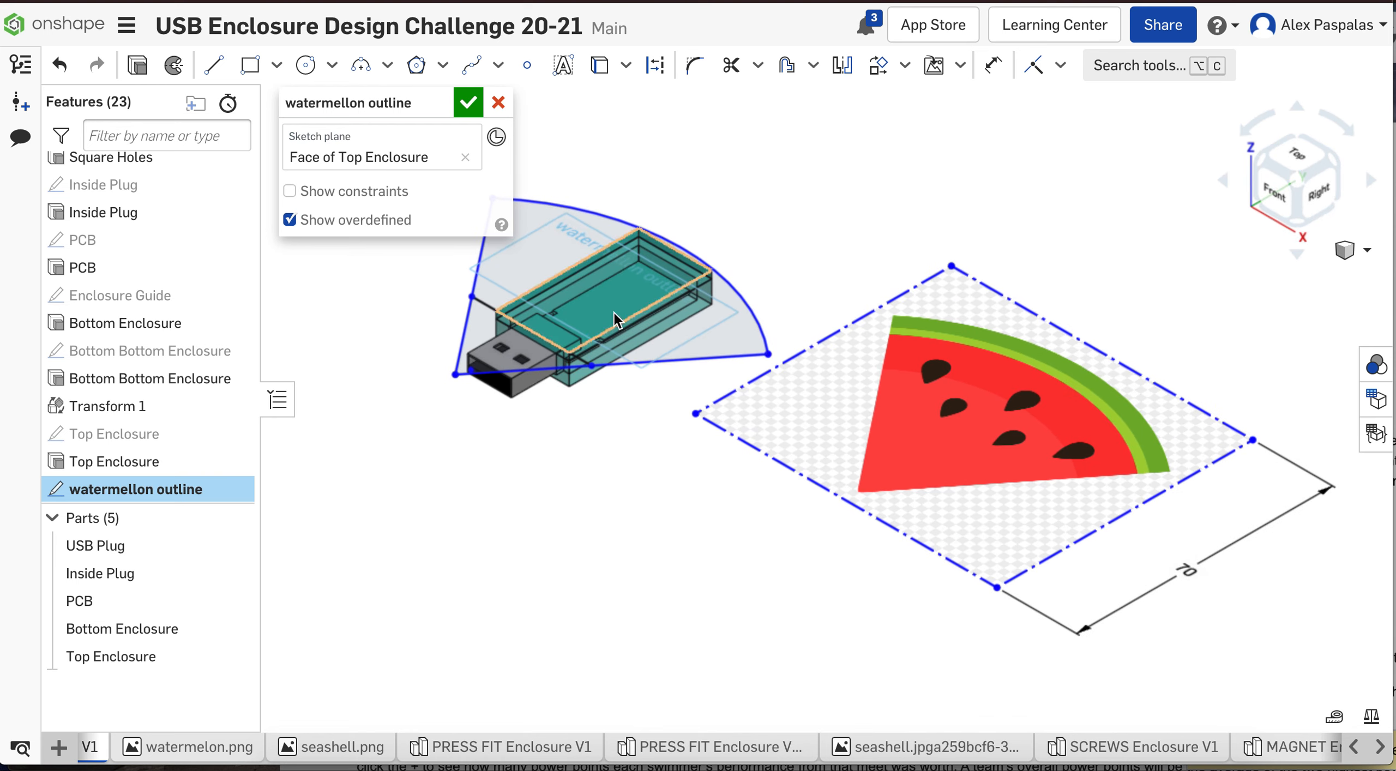
pyautogui.click(1297, 156)
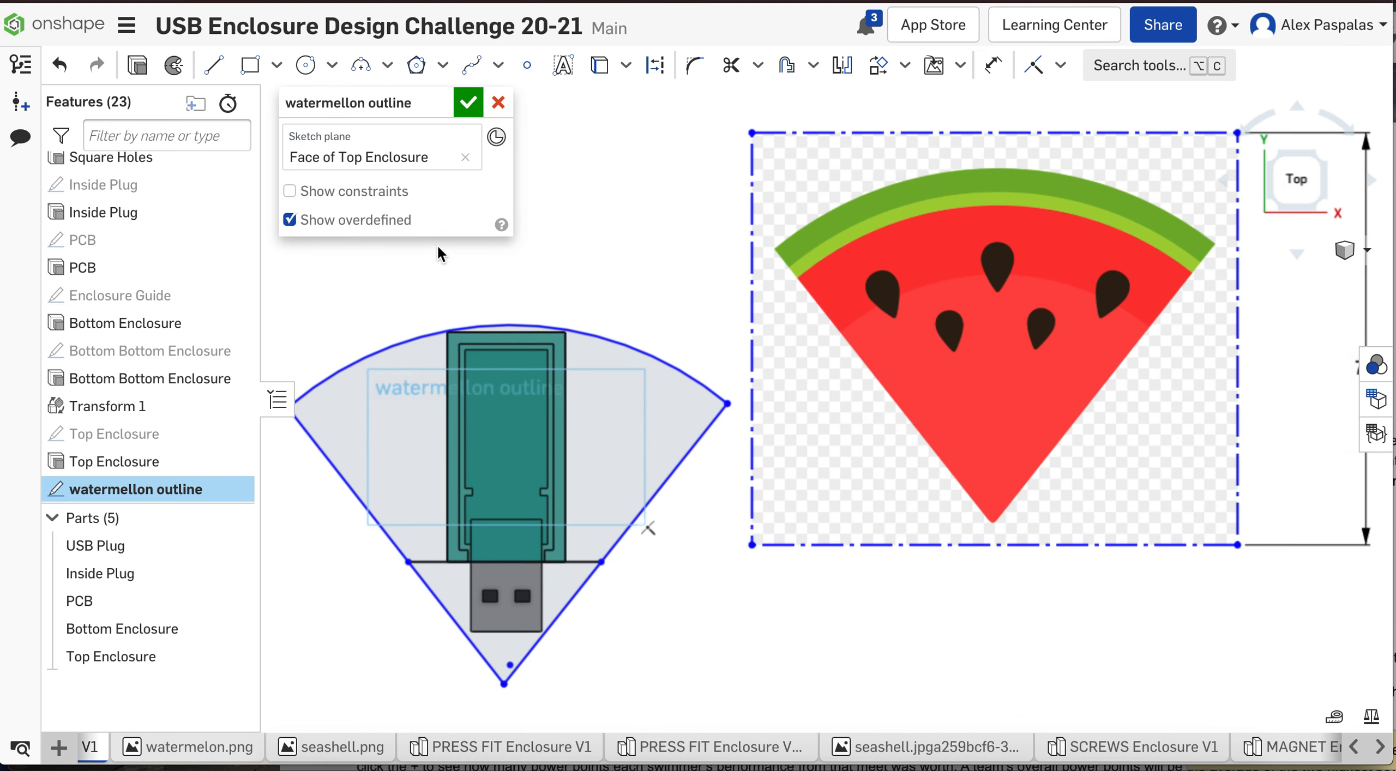
# Delete the watermelon image together with its height dimension from the sketch
pyautogui.moveTo(1080, 405); pyautogui.dragTo(1395, 428)
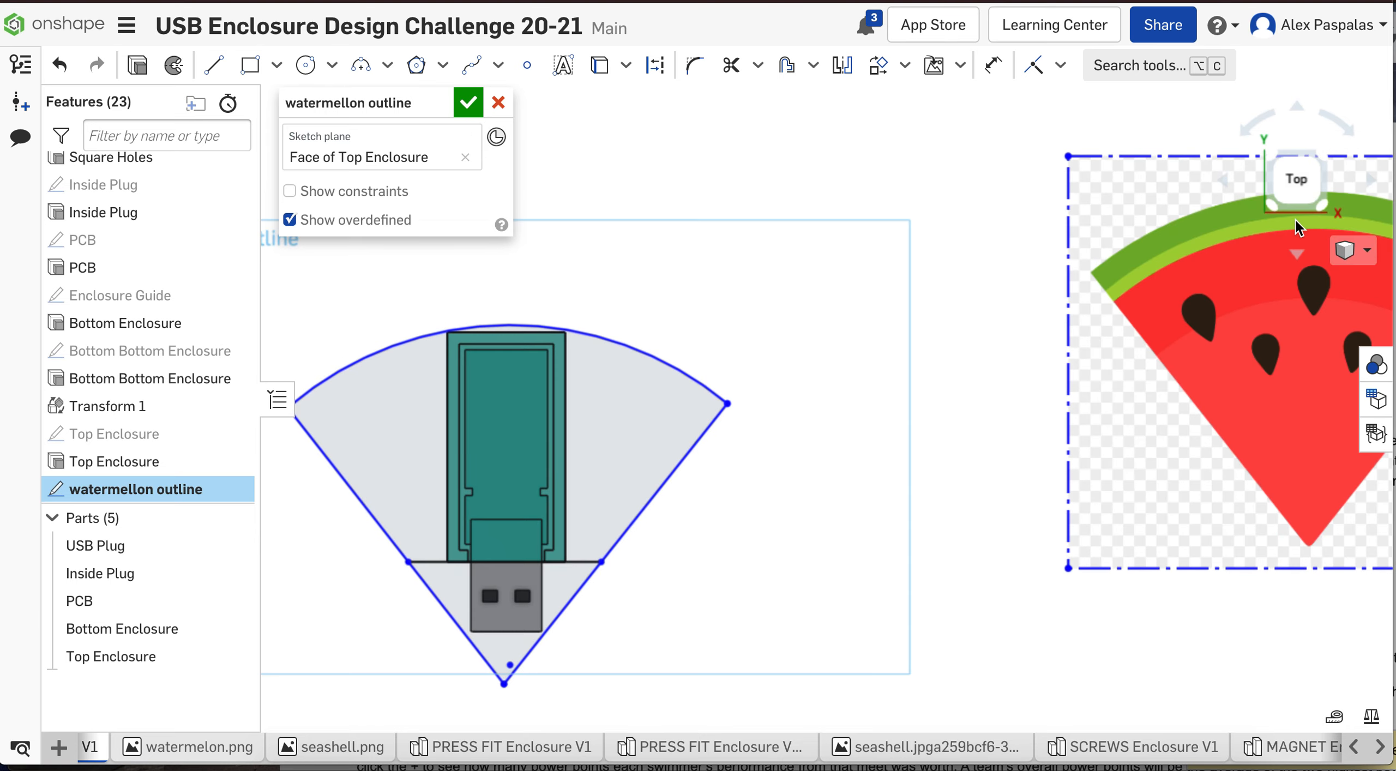
pyautogui.scroll(-3, 1175, 389)
pyautogui.scroll(-2, 1173, 391)
pyautogui.click(1187, 317)
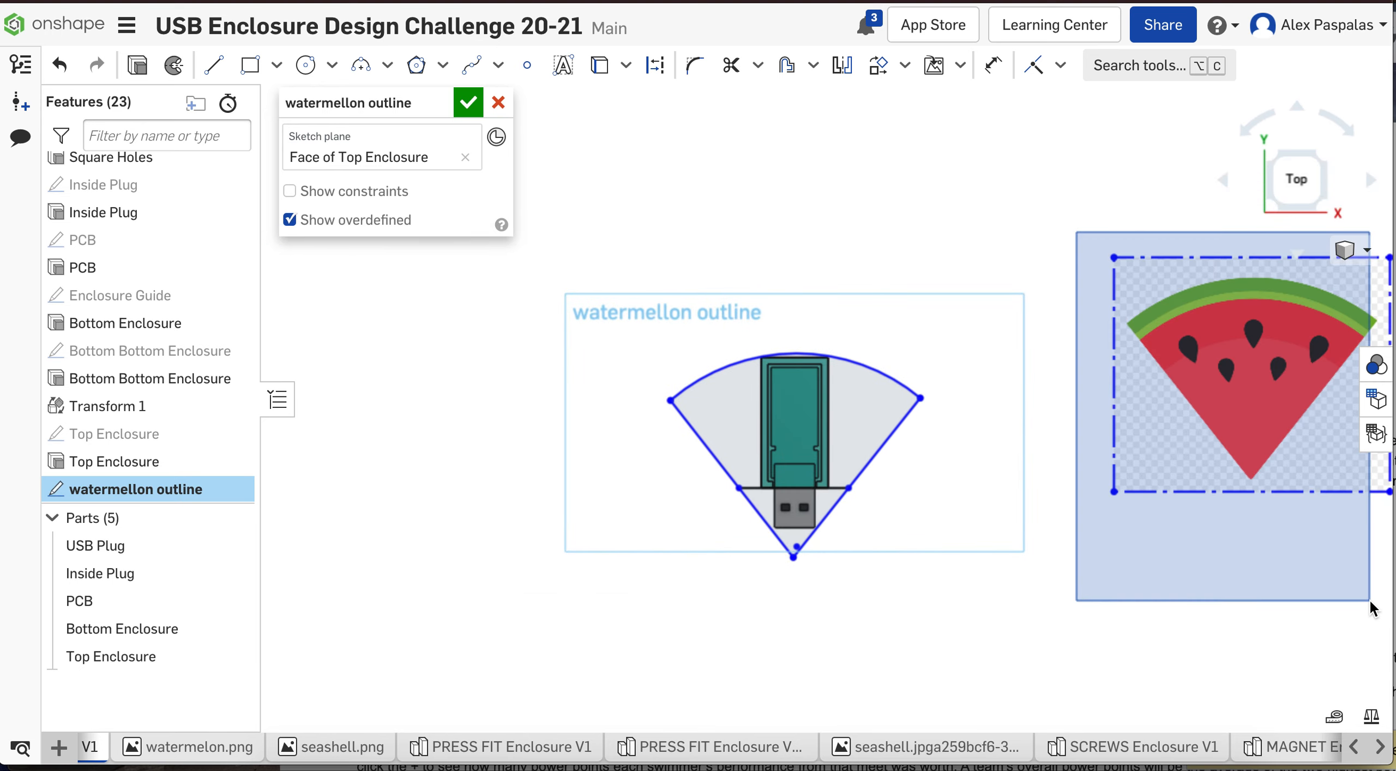
pyautogui.press('d')
pyautogui.scroll(-3, 1119, 619)
pyautogui.press('Escape')
pyautogui.moveTo(1078, 381); pyautogui.dragTo(1322, 657)
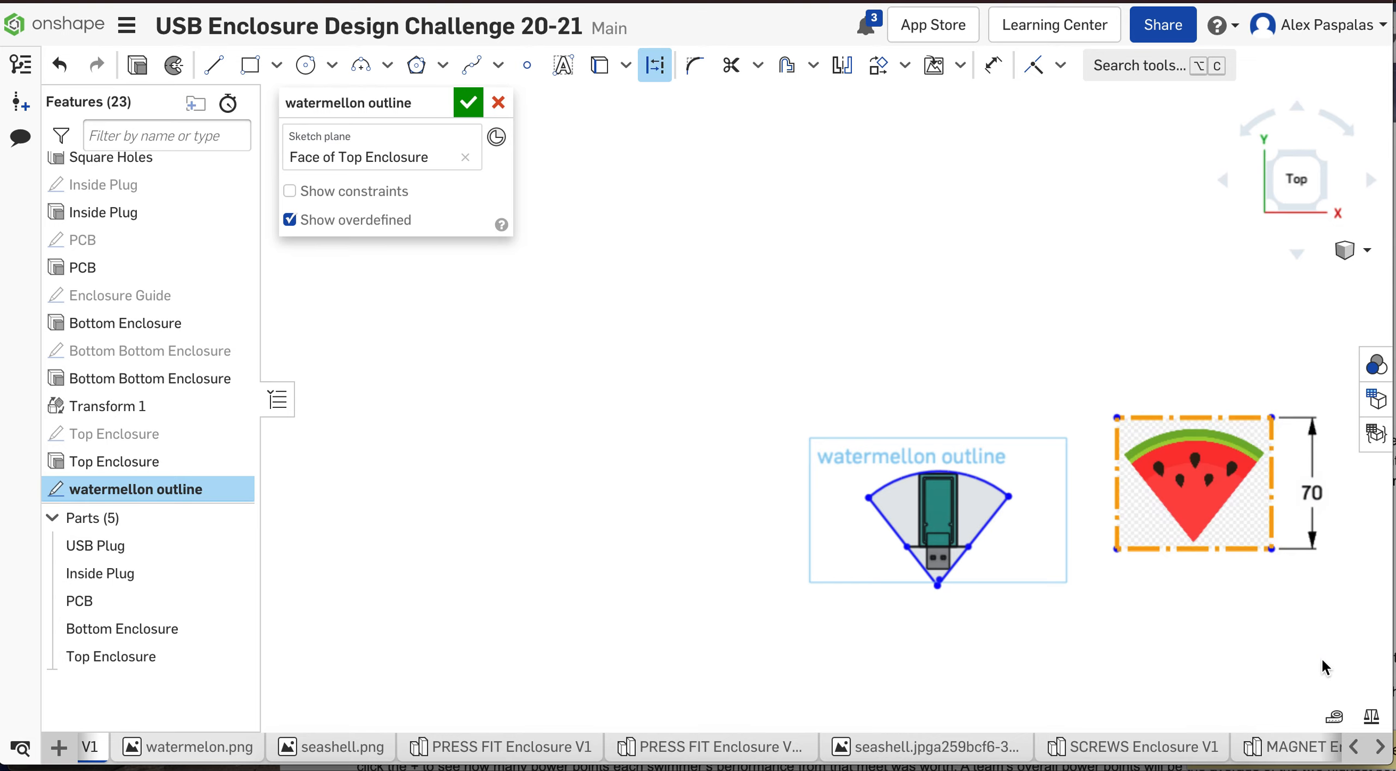
pyautogui.press('Delete')
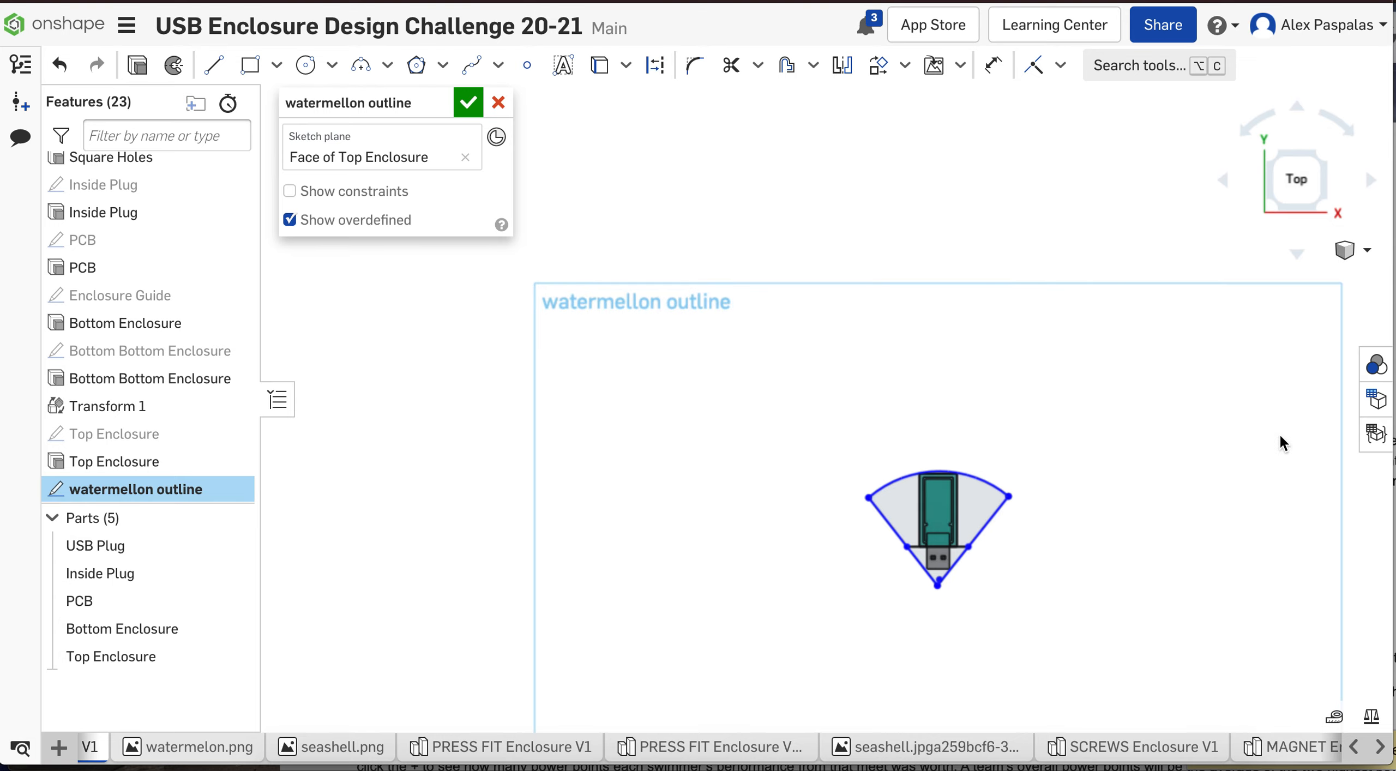
# Show the model in isometric view and finish the watermelon outline sketch
pyautogui.click(1291, 183)
pyautogui.click(1339, 265)
pyautogui.click(1288, 275)
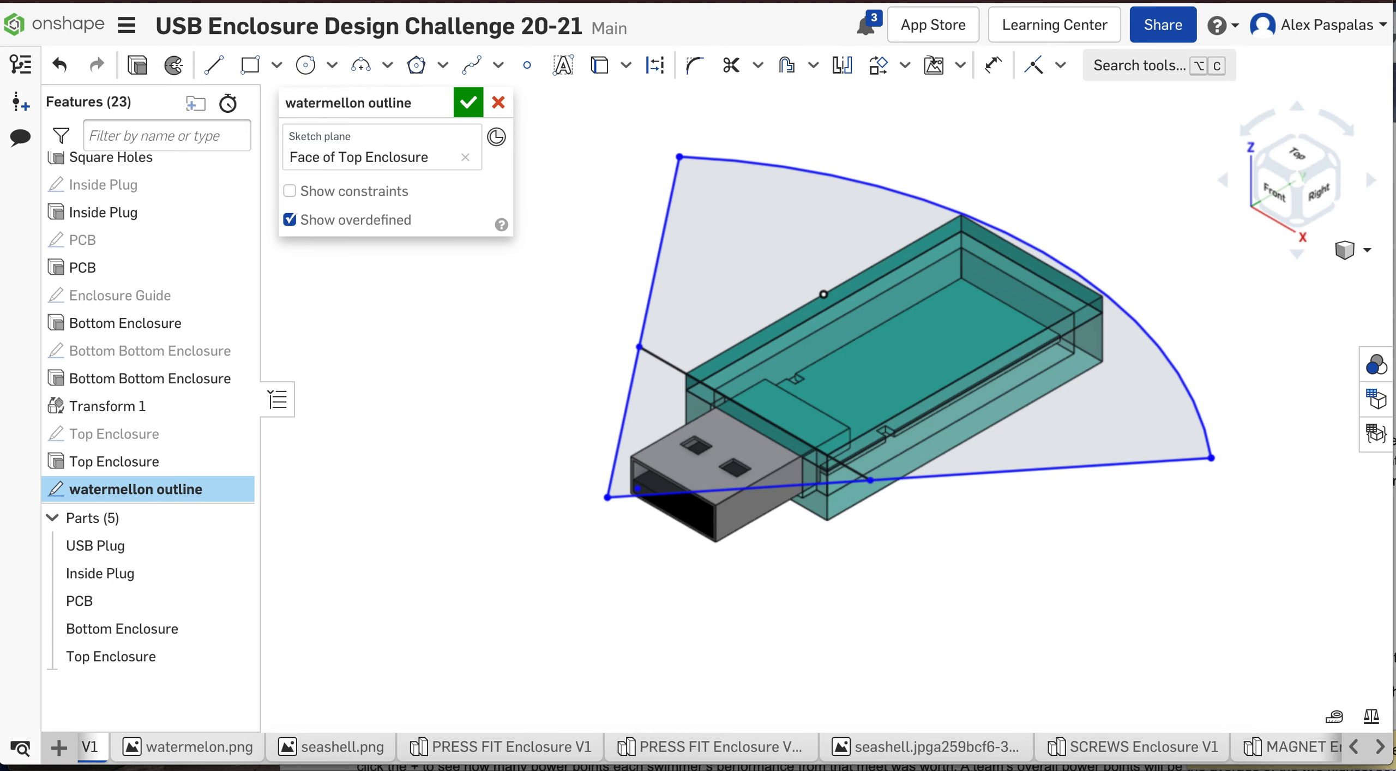
pyautogui.click(466, 104)
# Extrude the outline region around the enclosure, without the tip, downward past the USB body
pyautogui.click(753, 276)
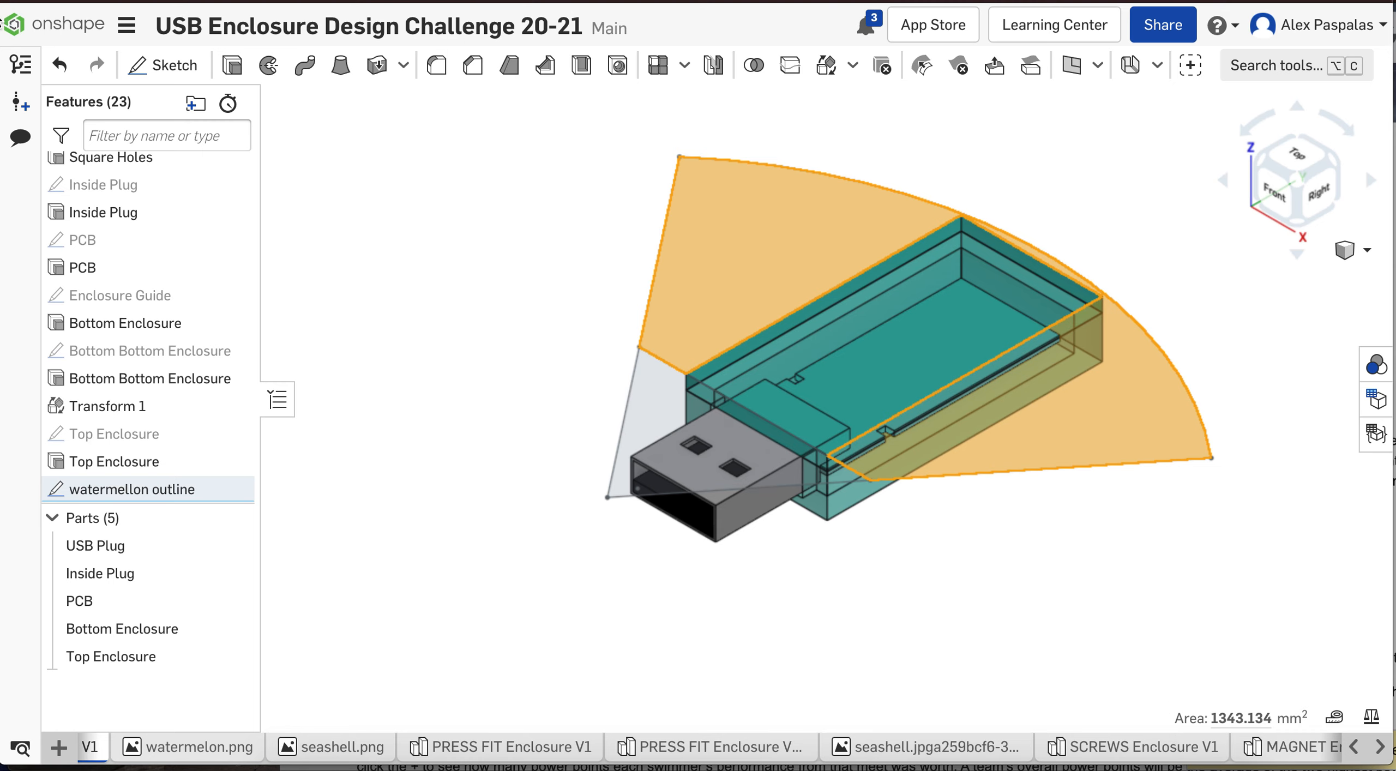
pyautogui.click(232, 66)
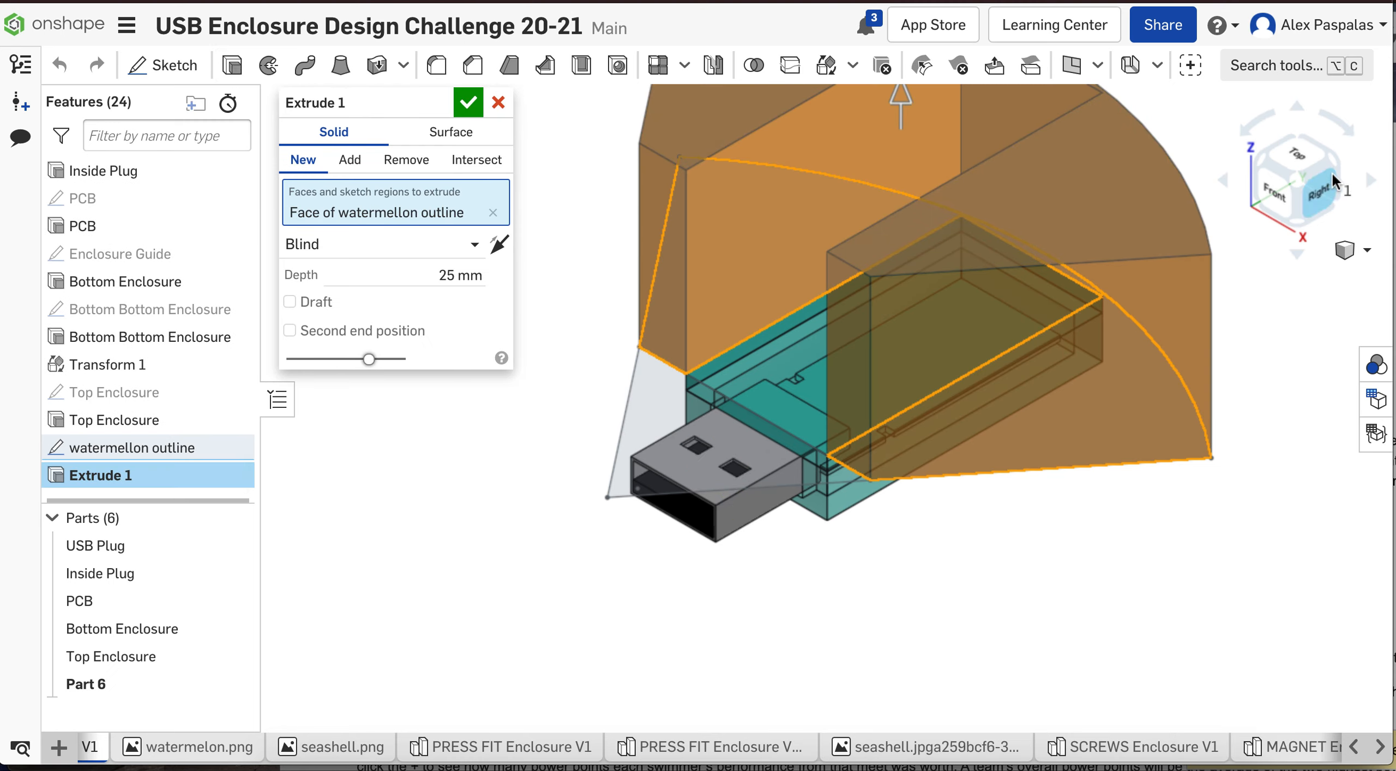
pyautogui.click(1320, 193)
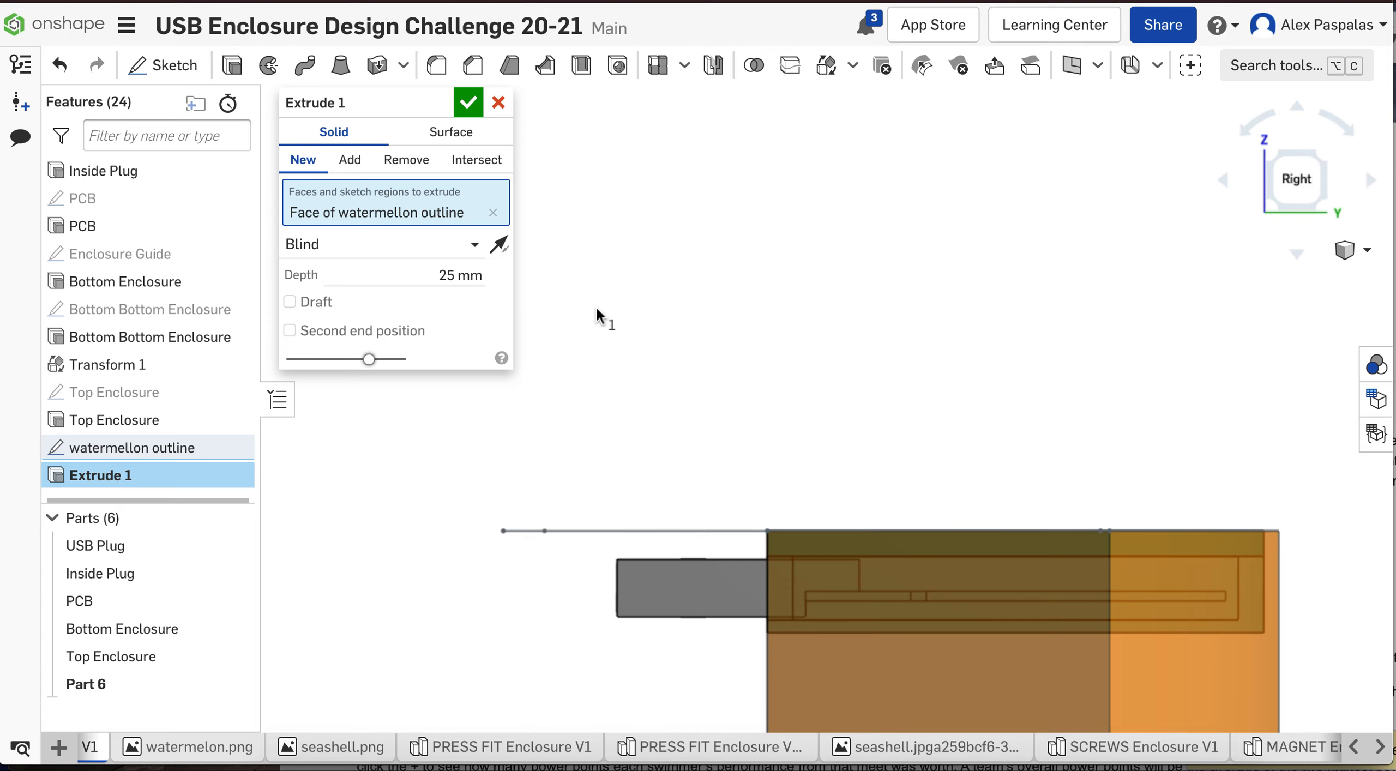
# Name the extrude feature "watermelon top"
pyautogui.click(440, 105)
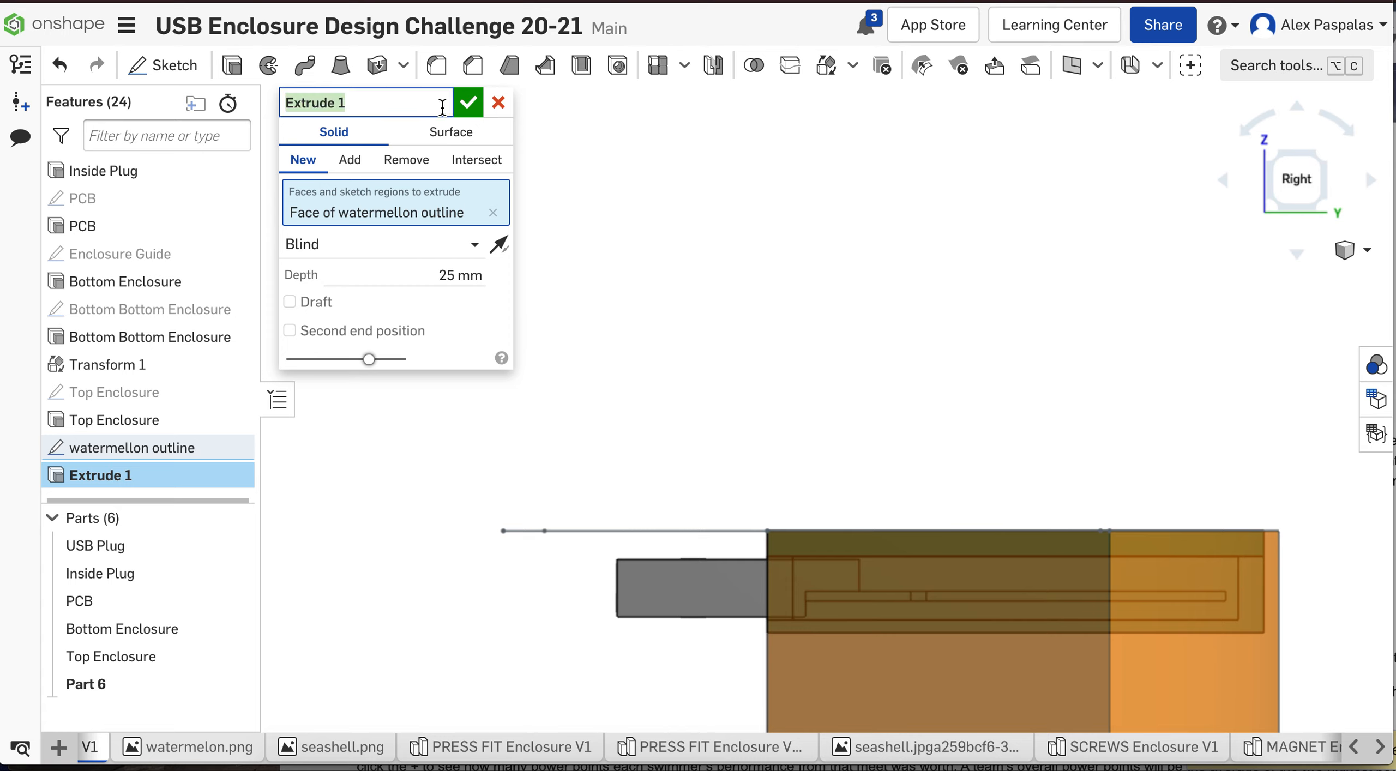
pyautogui.write('watermel')
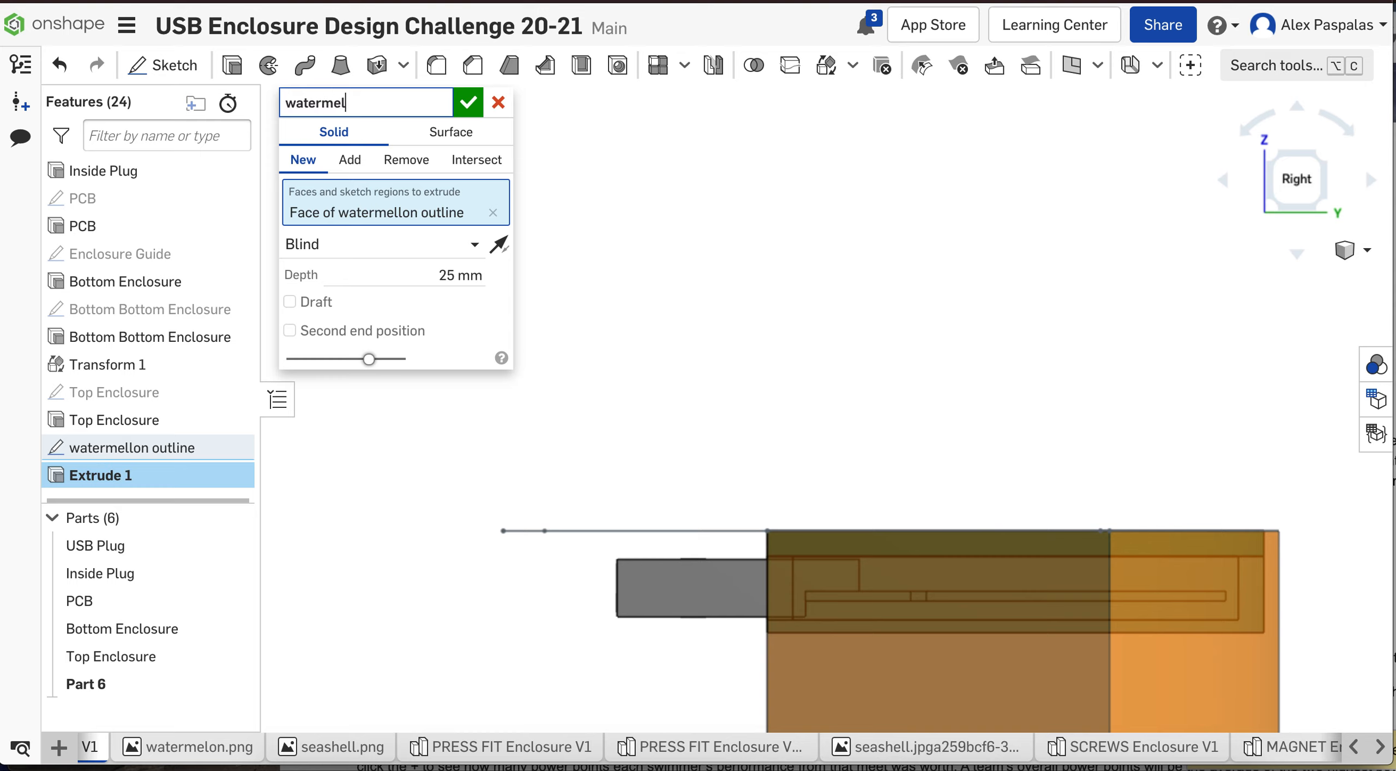
pyautogui.write('lon to')
pyautogui.click(349, 102)
pyautogui.press('BackSpace')
# Set the extrusion depth to 2 mm, add it to the Top Enclosure part and accept the feature
pyautogui.click(452, 270)
pyautogui.moveTo(482, 274); pyautogui.dragTo(445, 273)
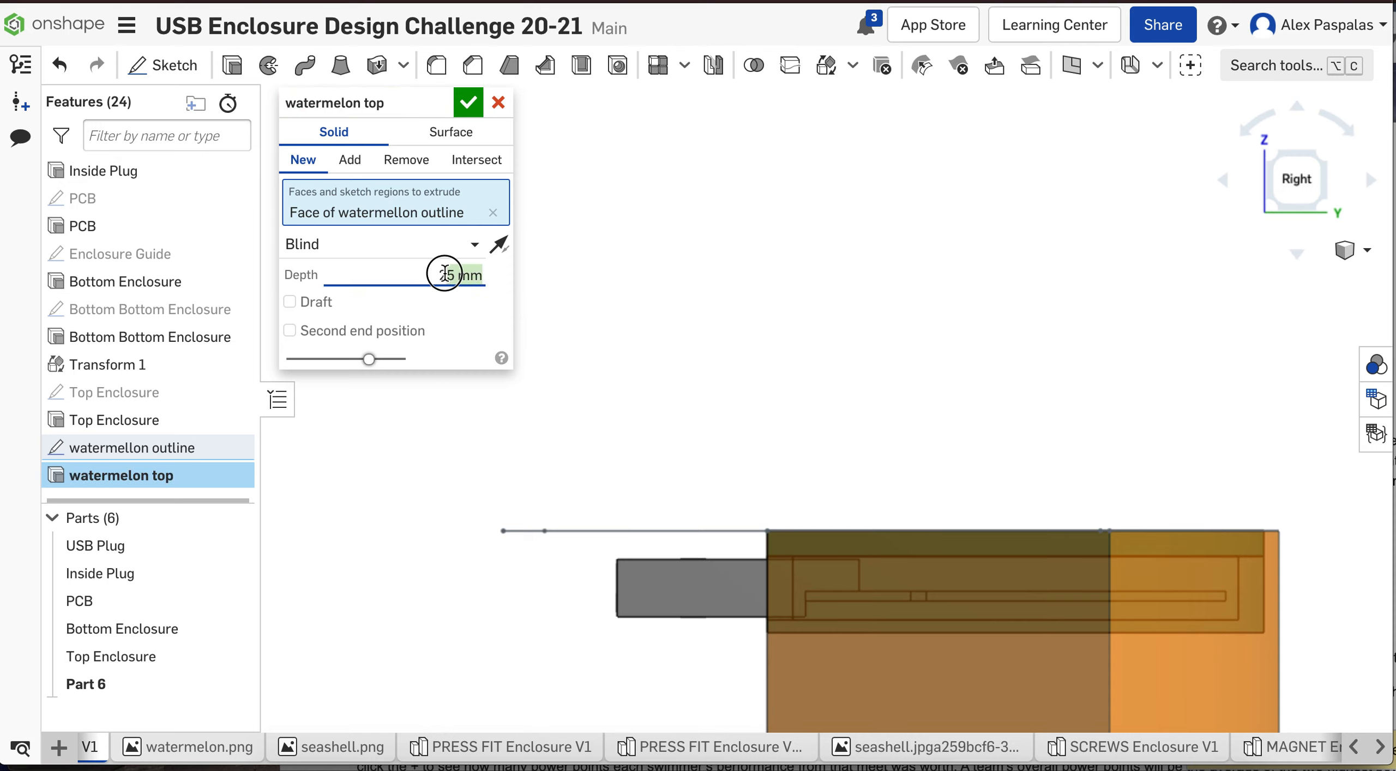
pyautogui.doubleClick(445, 273)
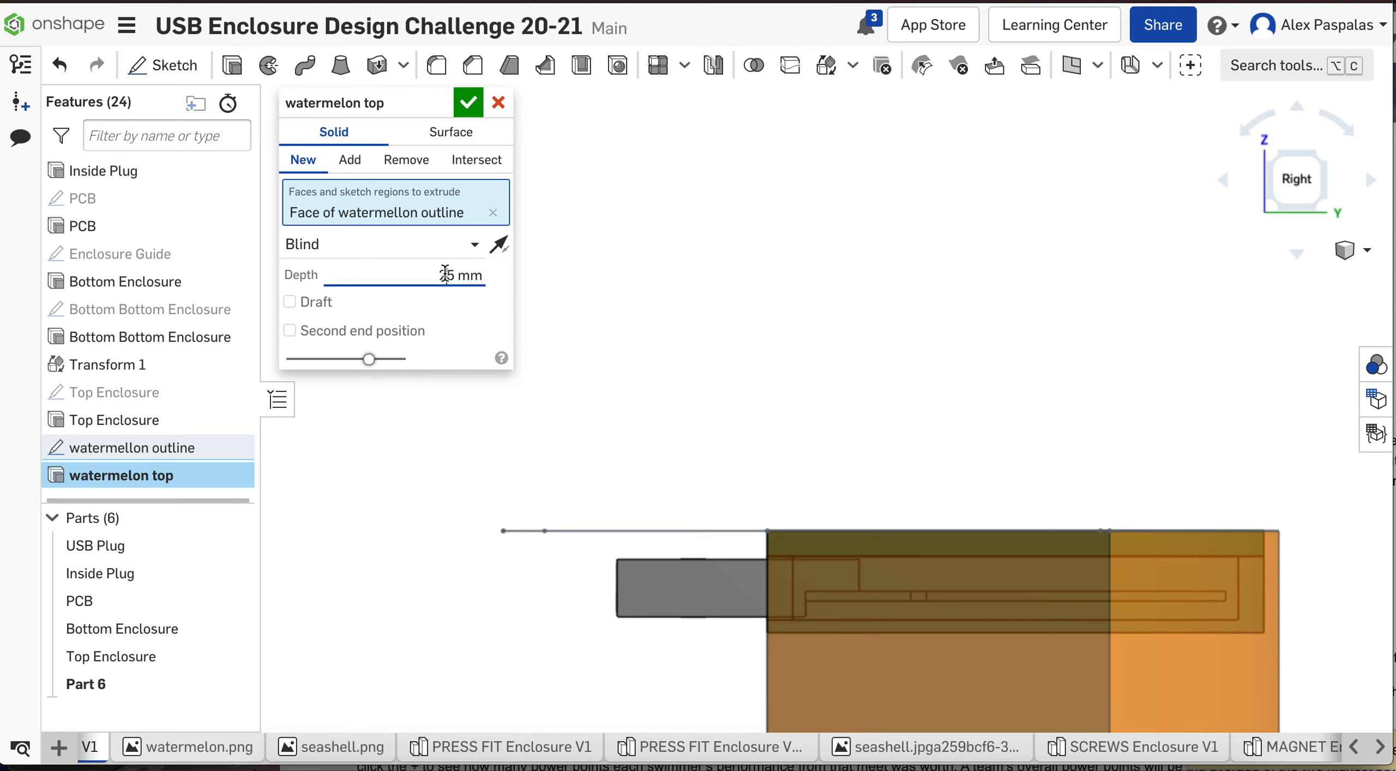
pyautogui.doubleClick(445, 274)
pyautogui.press('Return')
pyautogui.write('2')
pyautogui.press('Return')
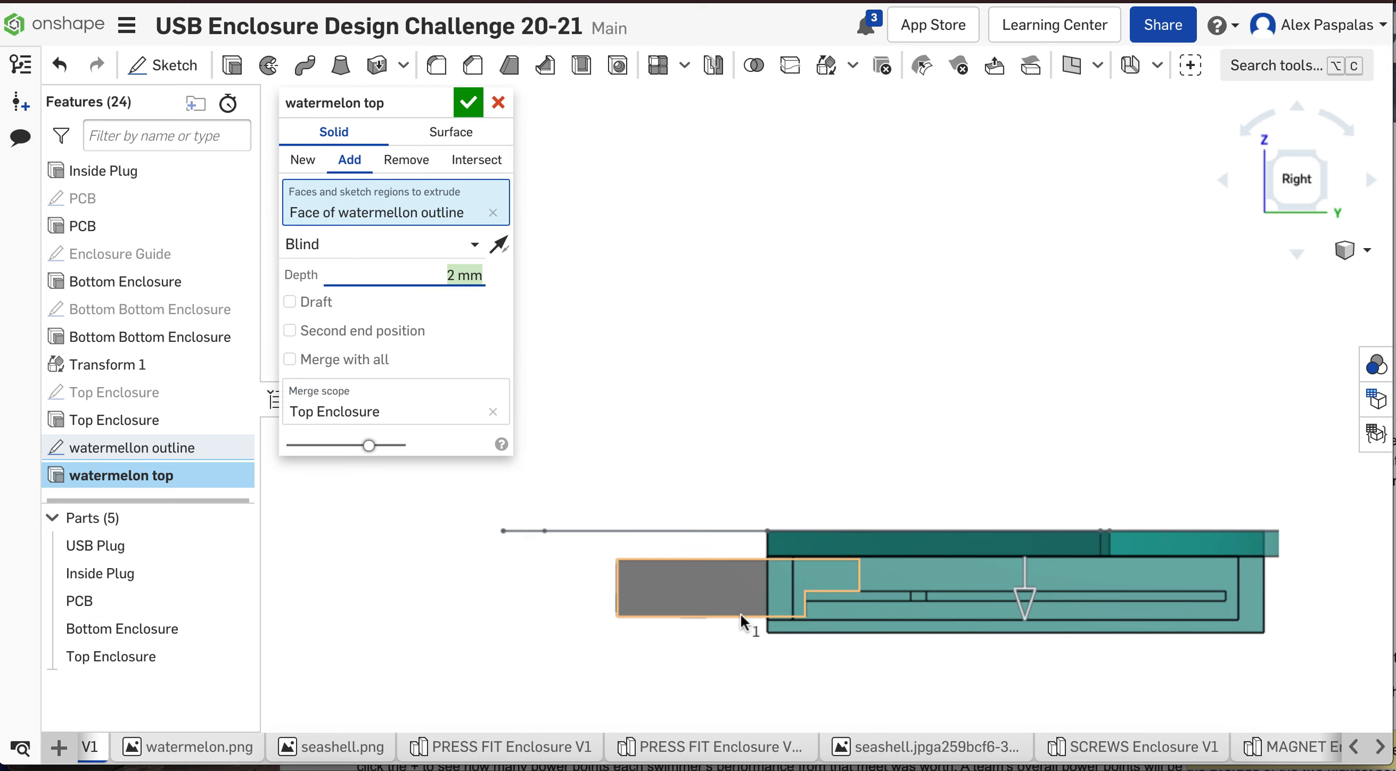
pyautogui.moveTo(458, 646); pyautogui.dragTo(477, 682, button='right')
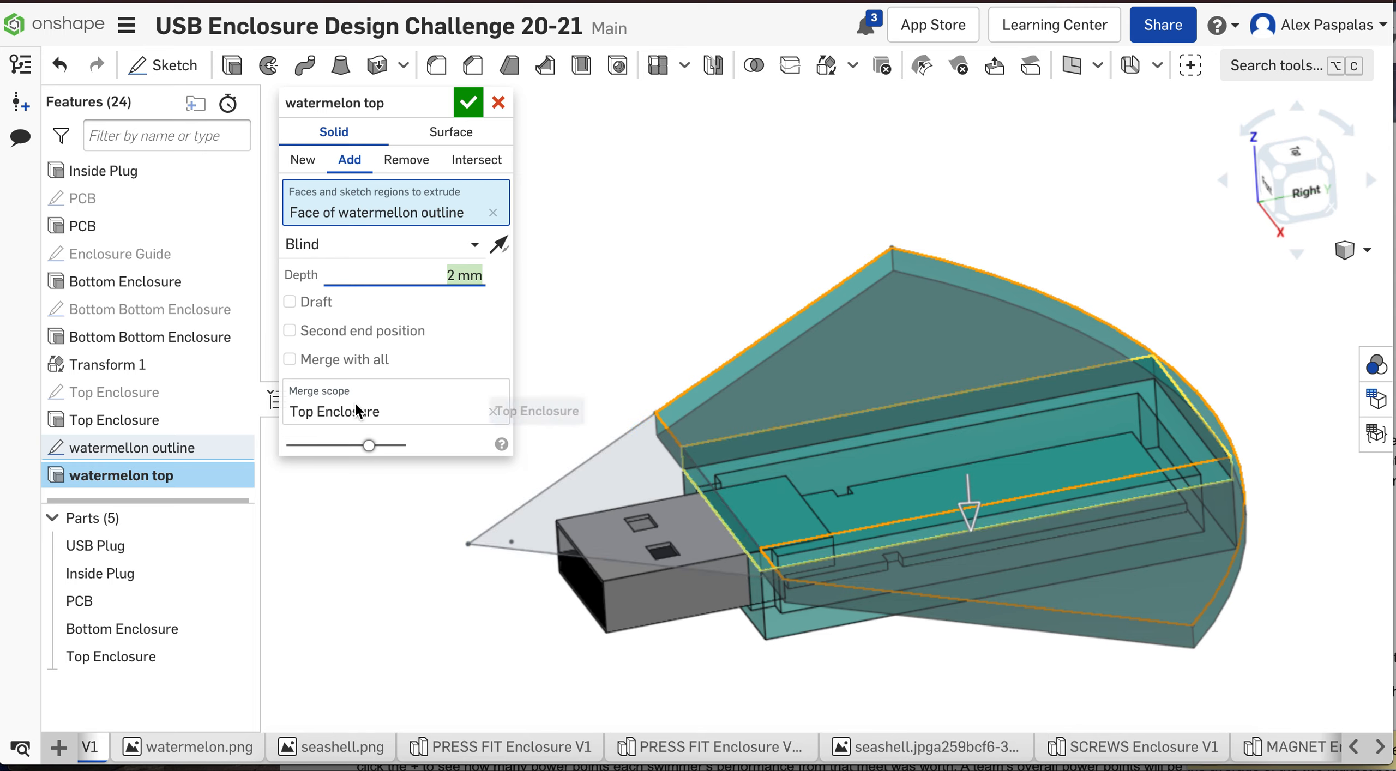
pyautogui.click(468, 103)
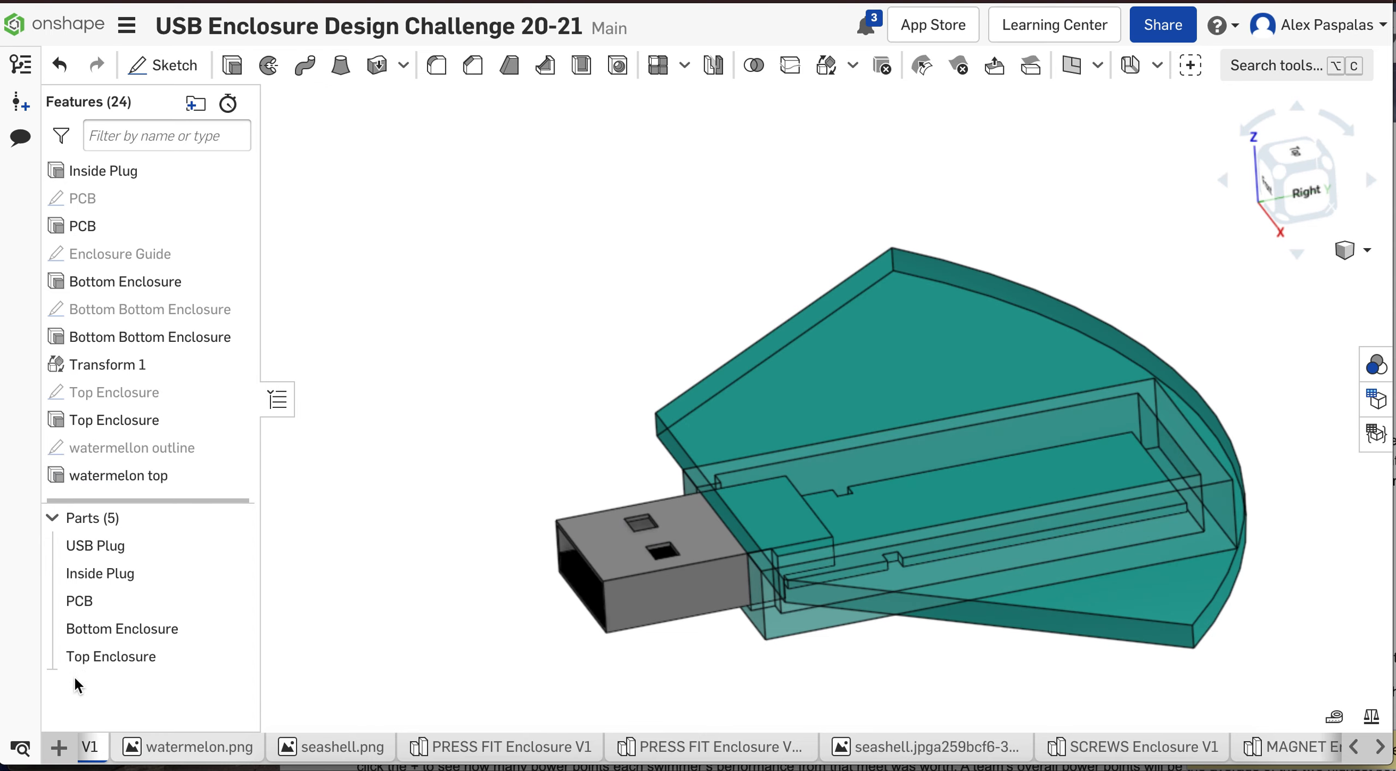
# Recolour the Top Enclosure part with the opaque watermelon red F90E43, setting its opacity to 1.00
pyautogui.rightClick(93, 666)
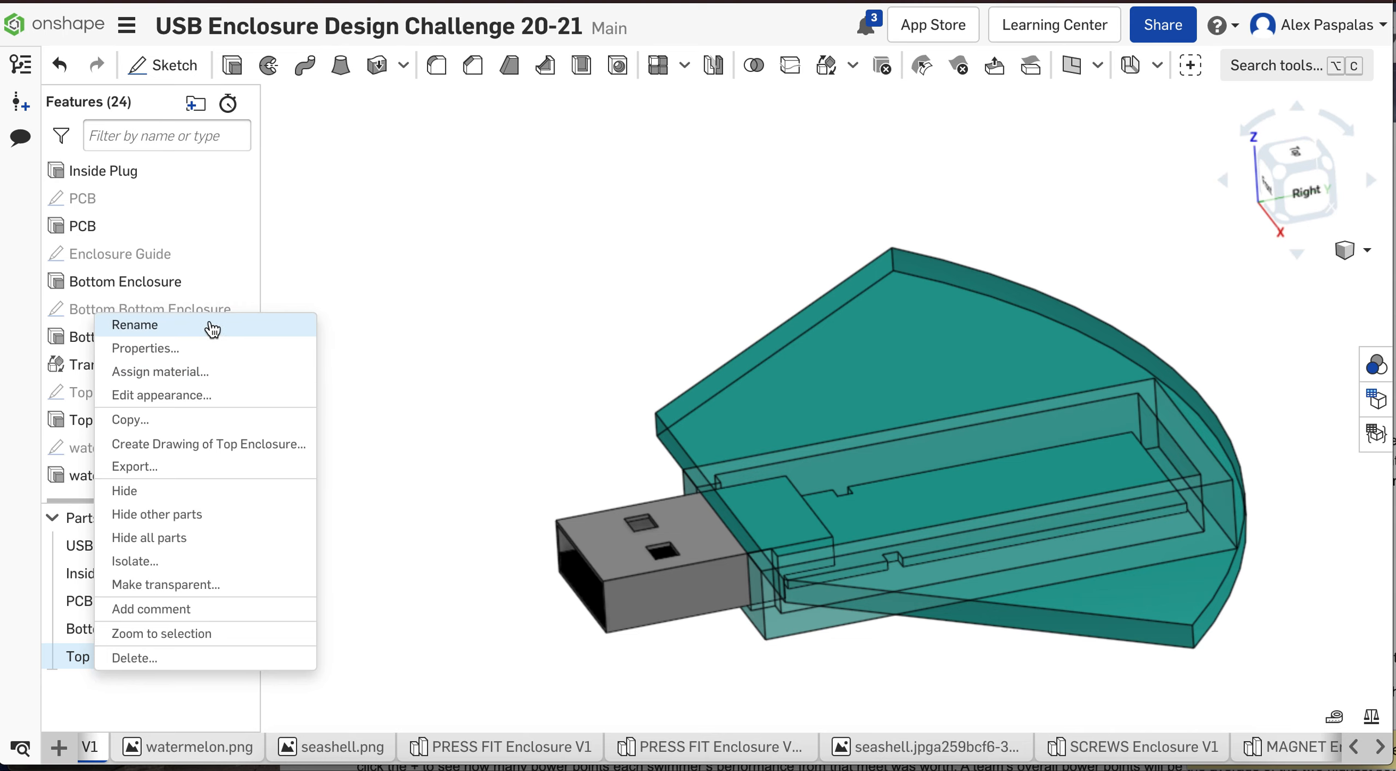
pyautogui.click(194, 397)
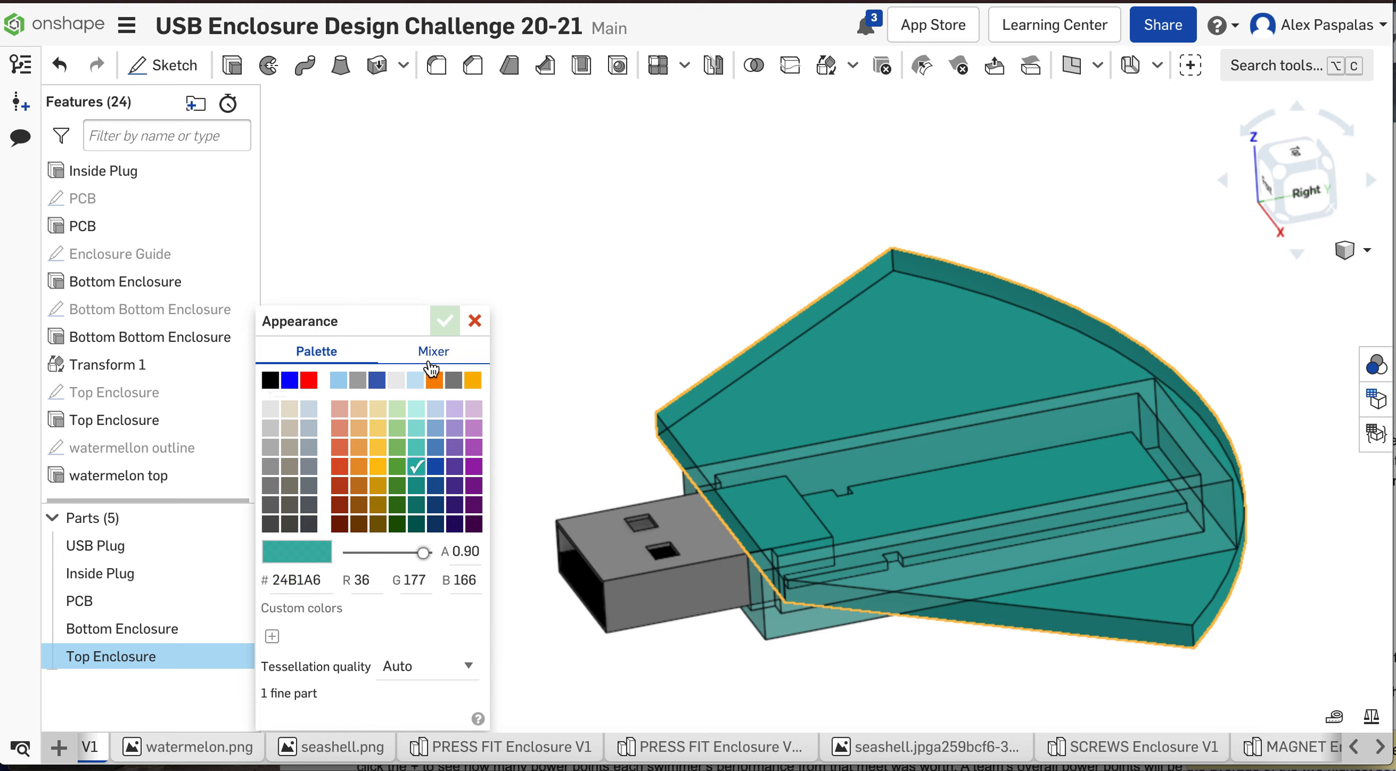
pyautogui.click(435, 351)
pyautogui.moveTo(461, 514); pyautogui.dragTo(464, 552)
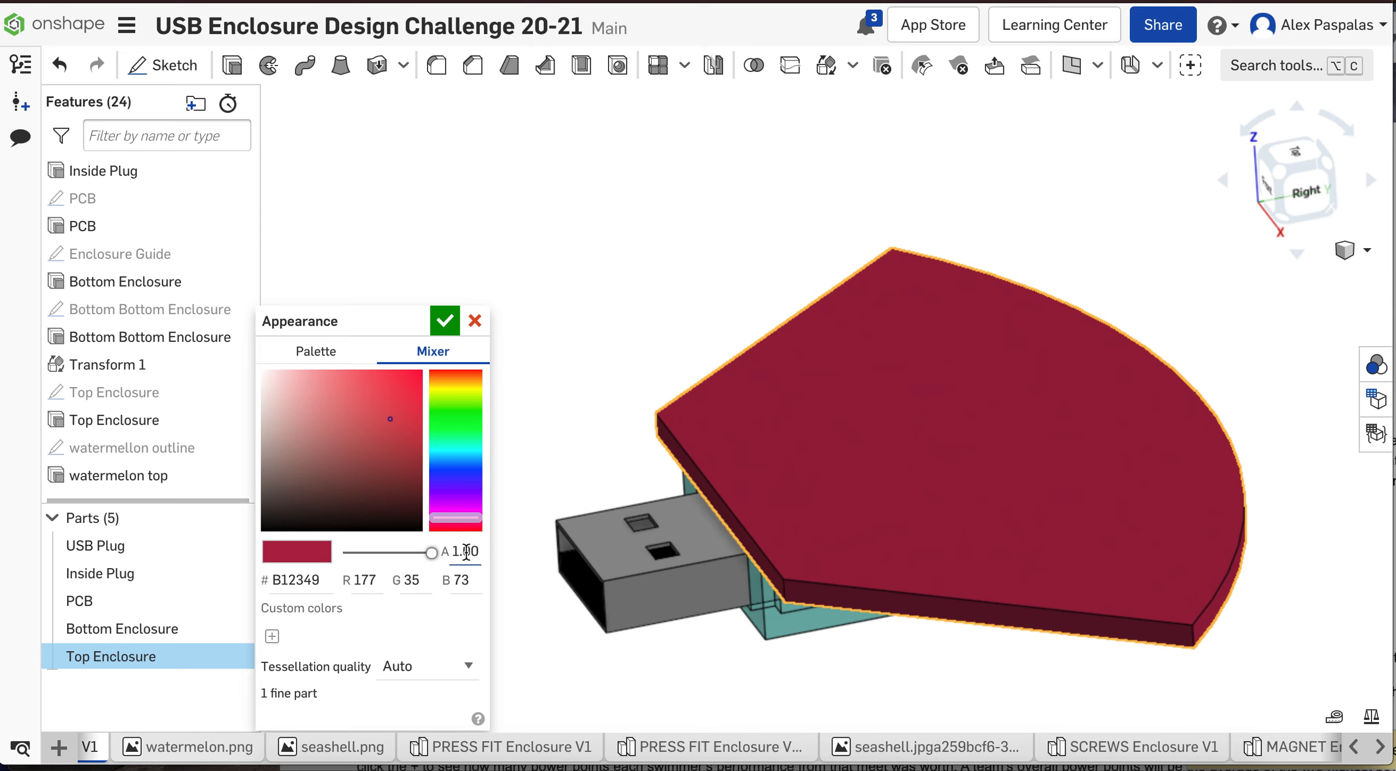
pyautogui.click(457, 512)
pyautogui.moveTo(469, 510); pyautogui.dragTo(442, 520)
pyautogui.moveTo(394, 424); pyautogui.dragTo(413, 373)
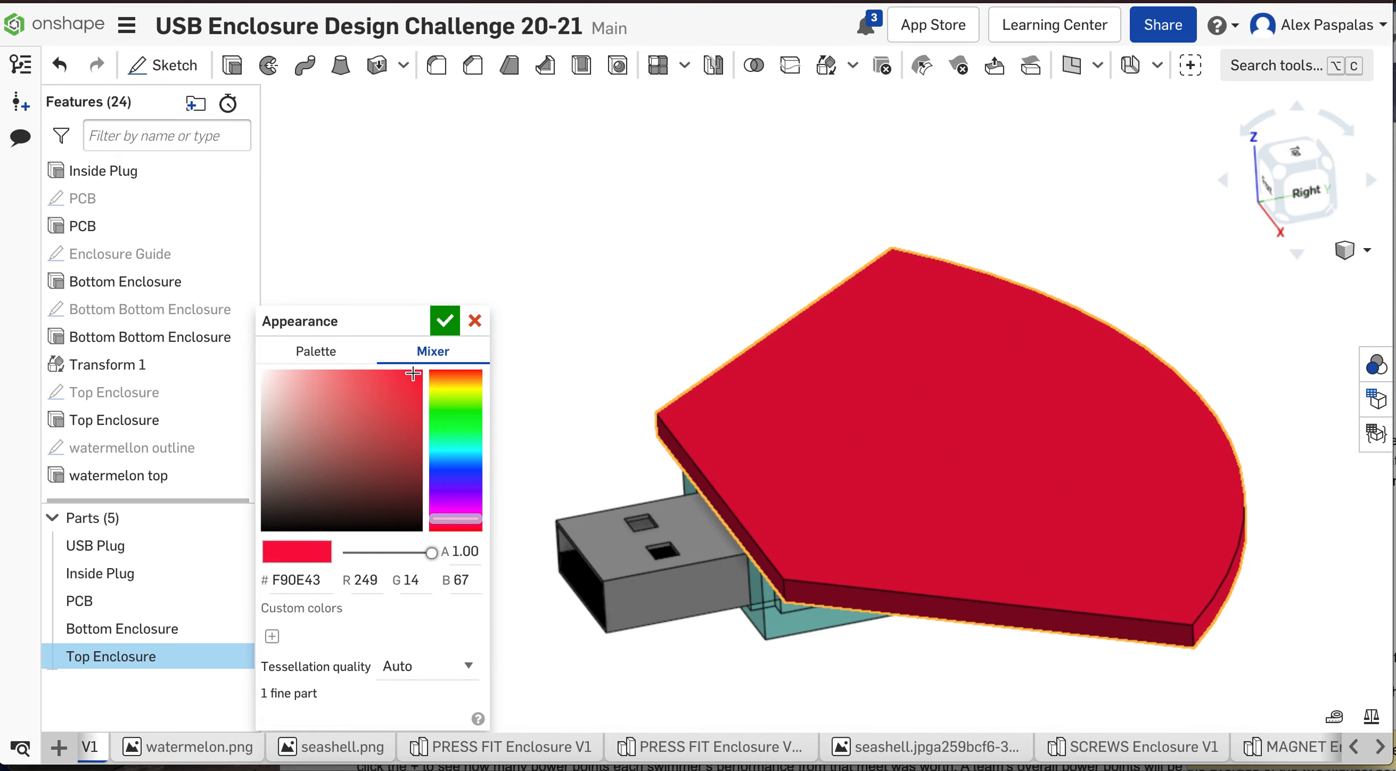
pyautogui.click(446, 322)
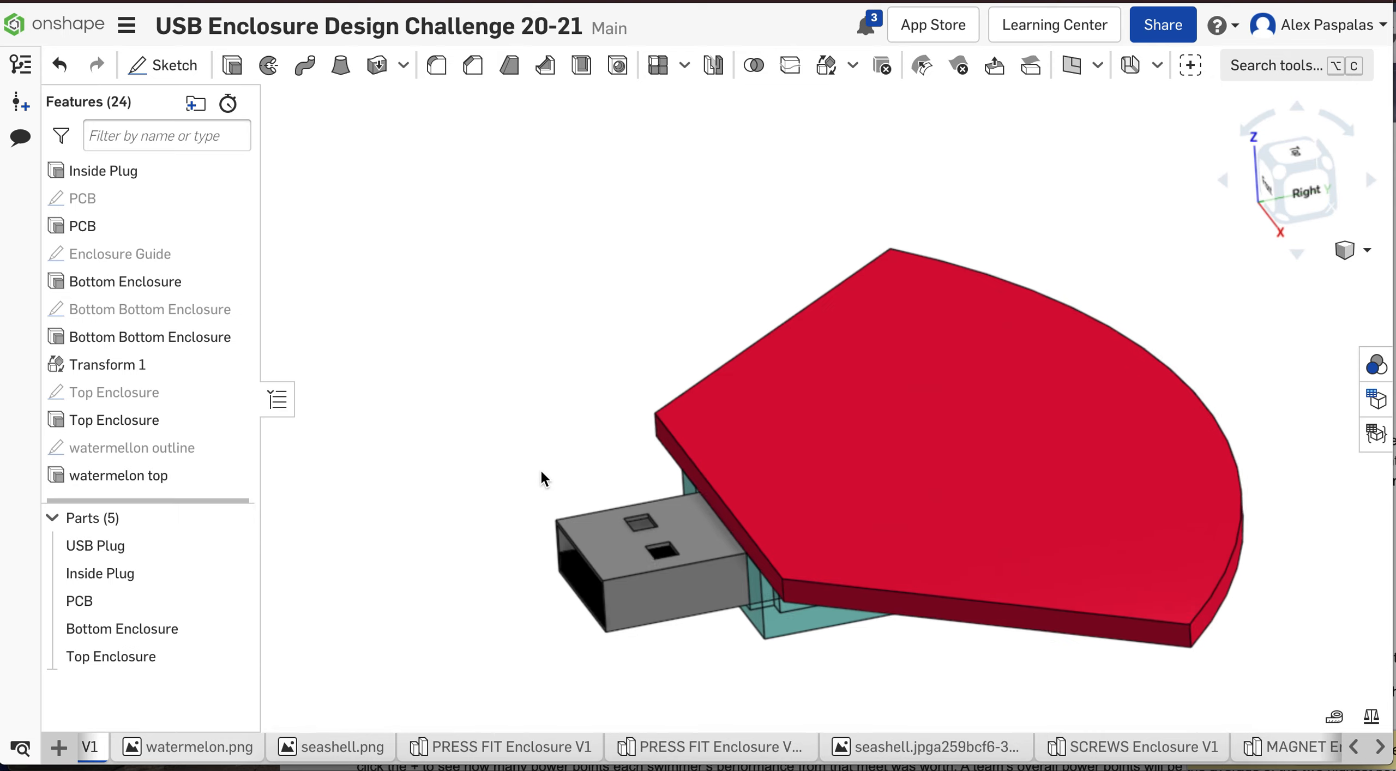
# Show the "watermellon outline" sketch and view the model from the top
pyautogui.moveTo(542, 472); pyautogui.dragTo(564, 436, button='right')
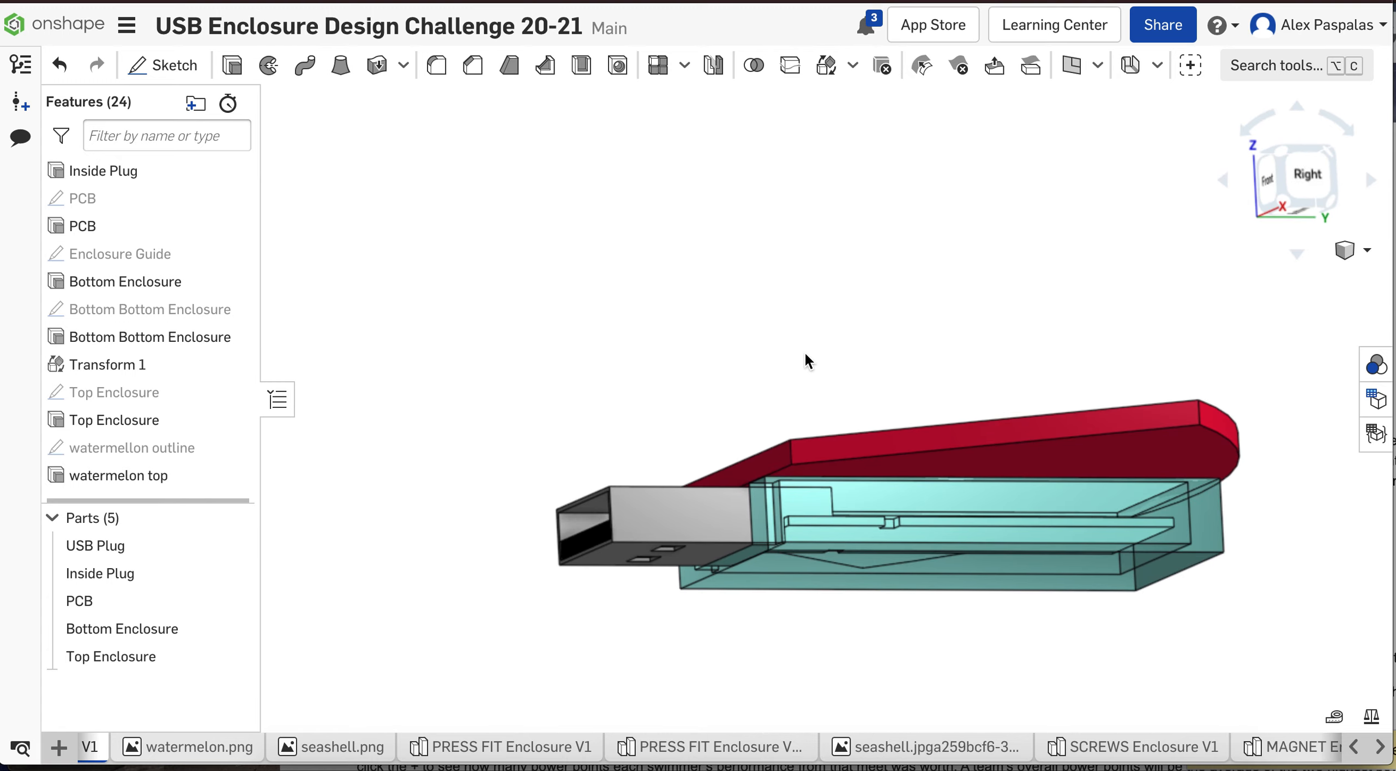
pyautogui.moveTo(773, 303); pyautogui.dragTo(801, 352, button='right')
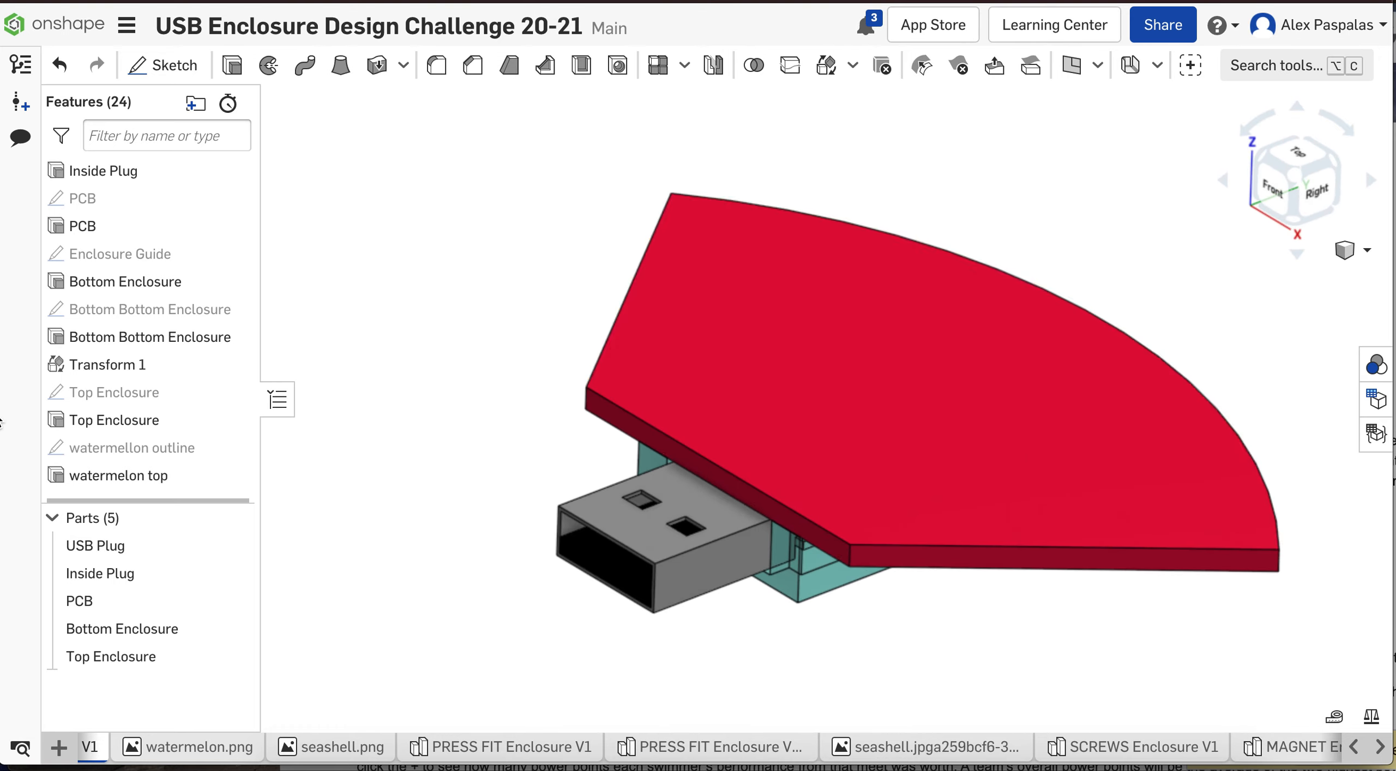
pyautogui.click(235, 446)
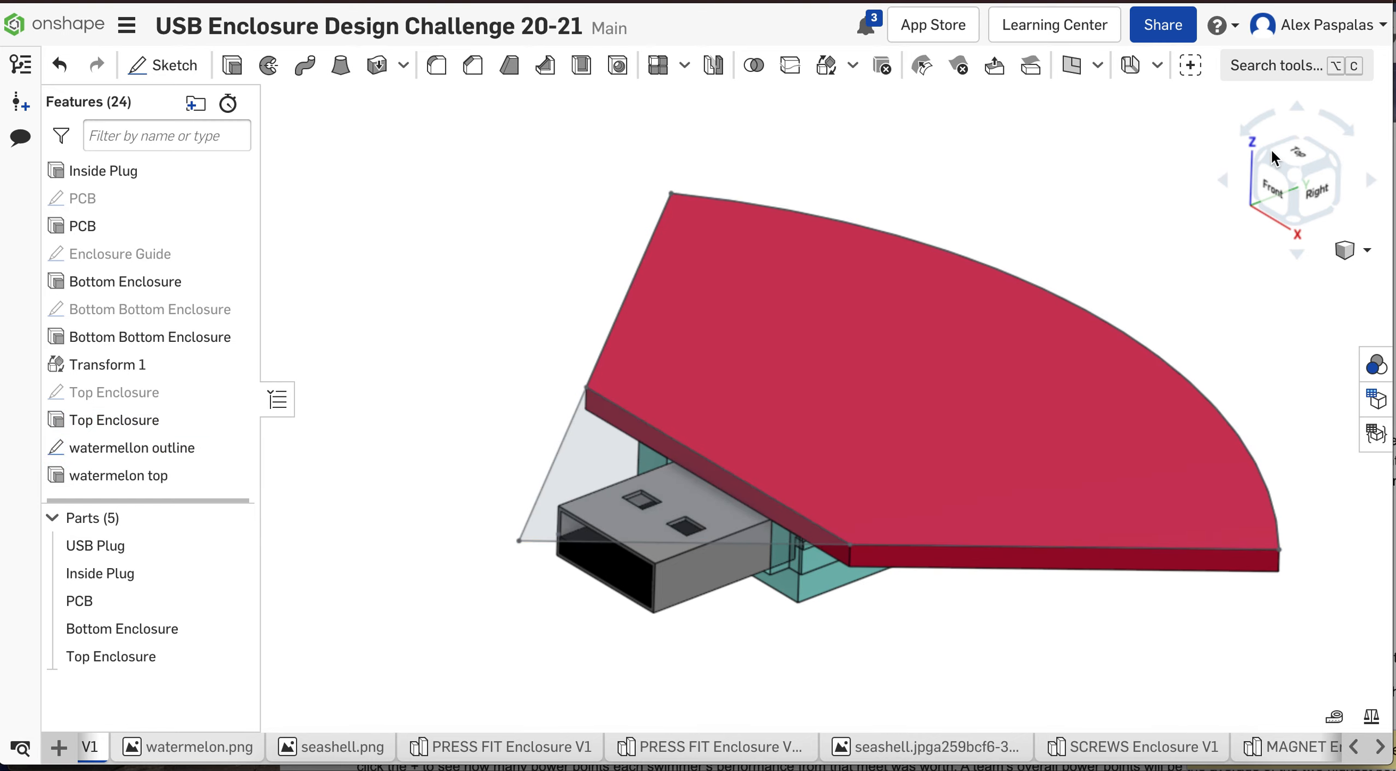
pyautogui.click(1303, 152)
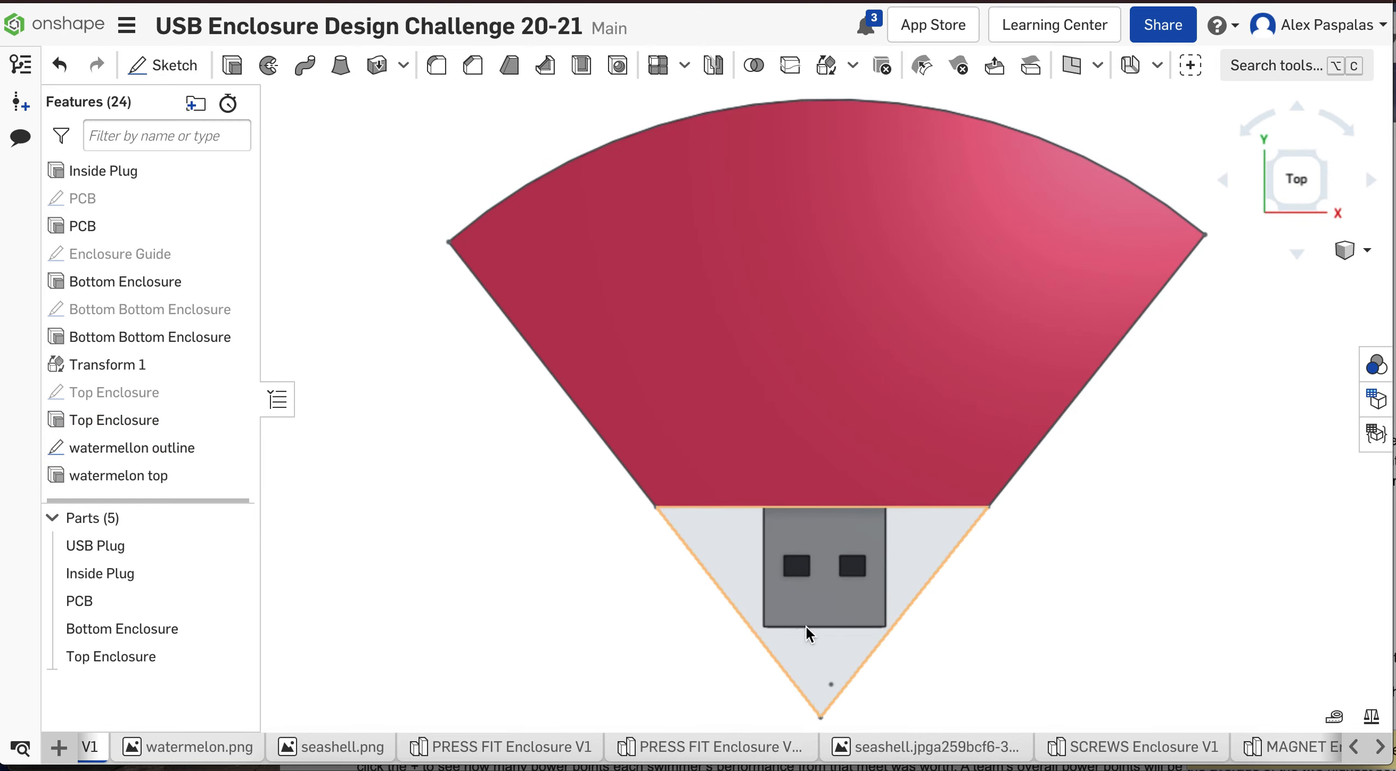
# Extrude the outline's triangular tip region downward around the USB plug as a new part
pyautogui.click(741, 552)
pyautogui.click(1352, 250)
pyautogui.click(1245, 278)
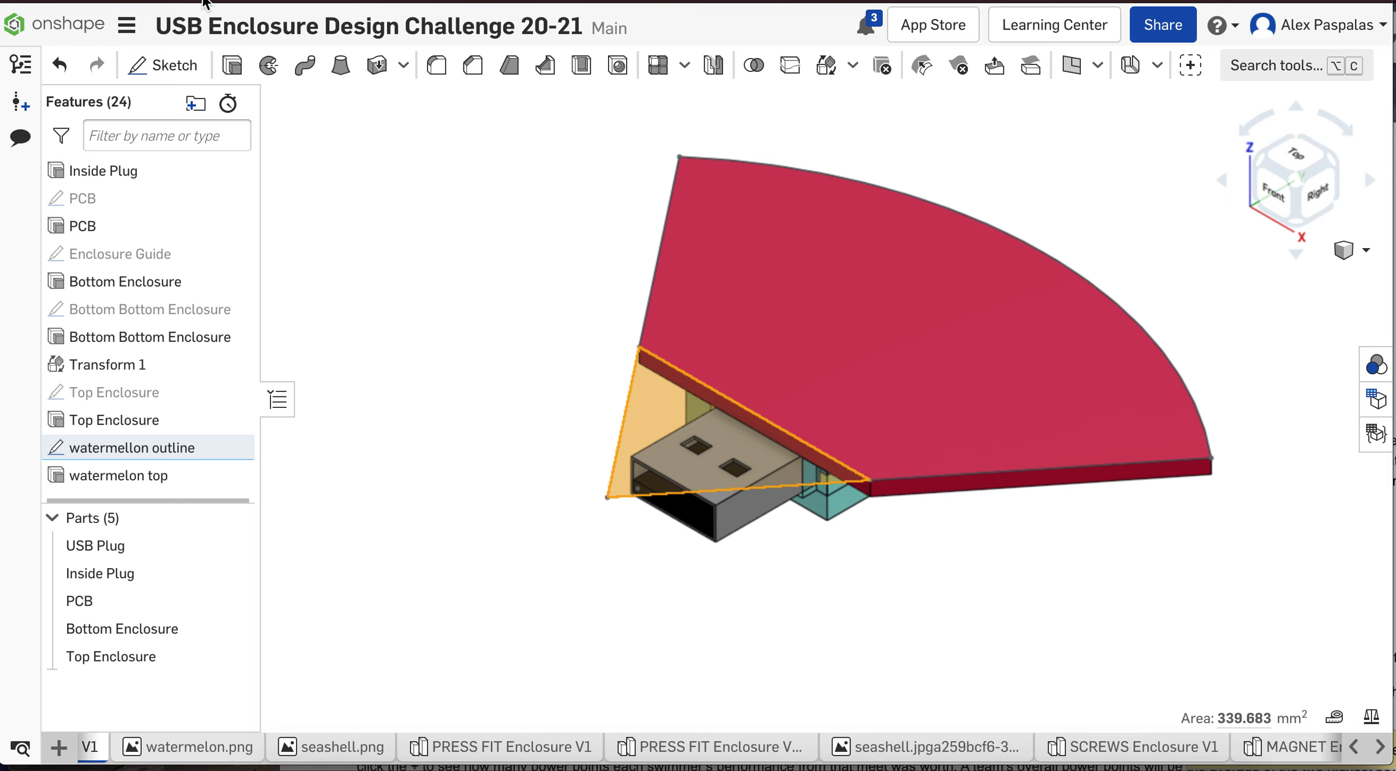
pyautogui.click(230, 66)
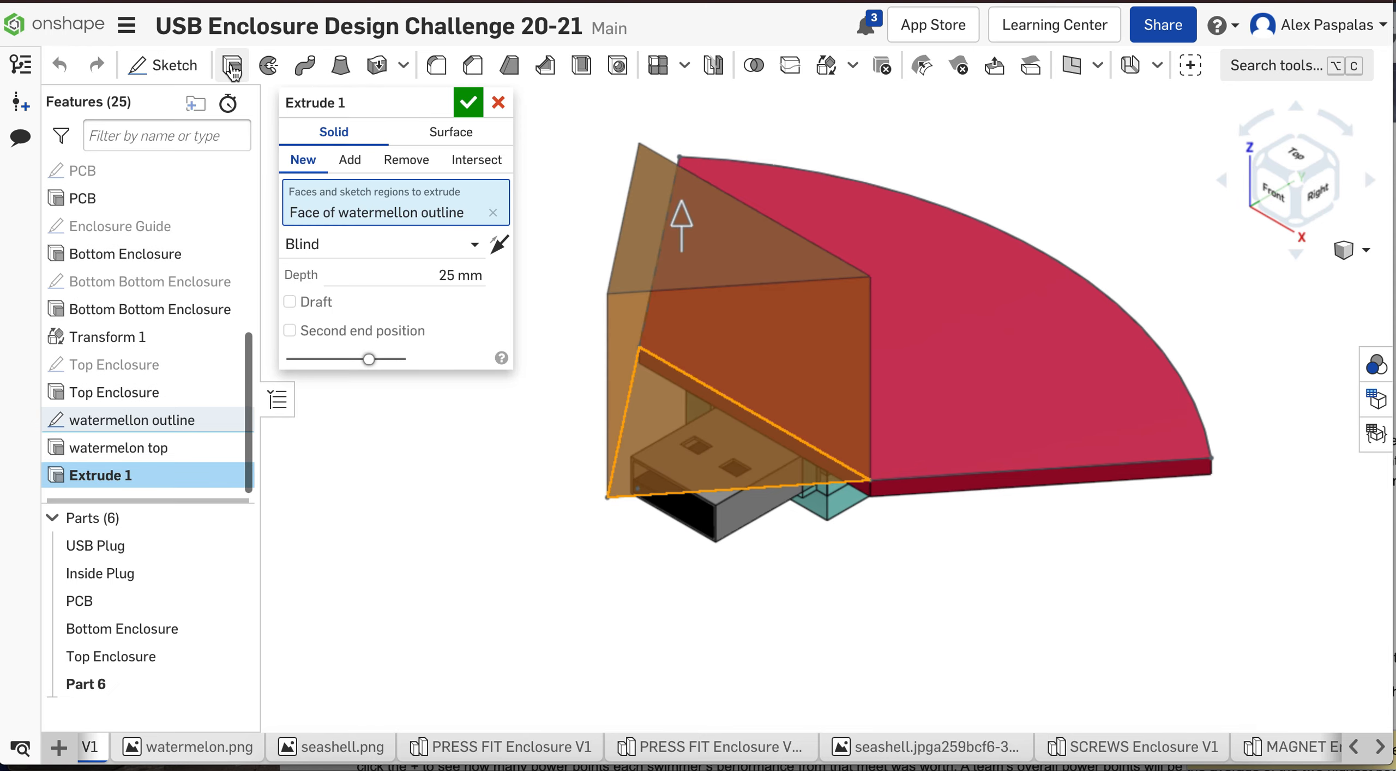
pyautogui.click(1324, 196)
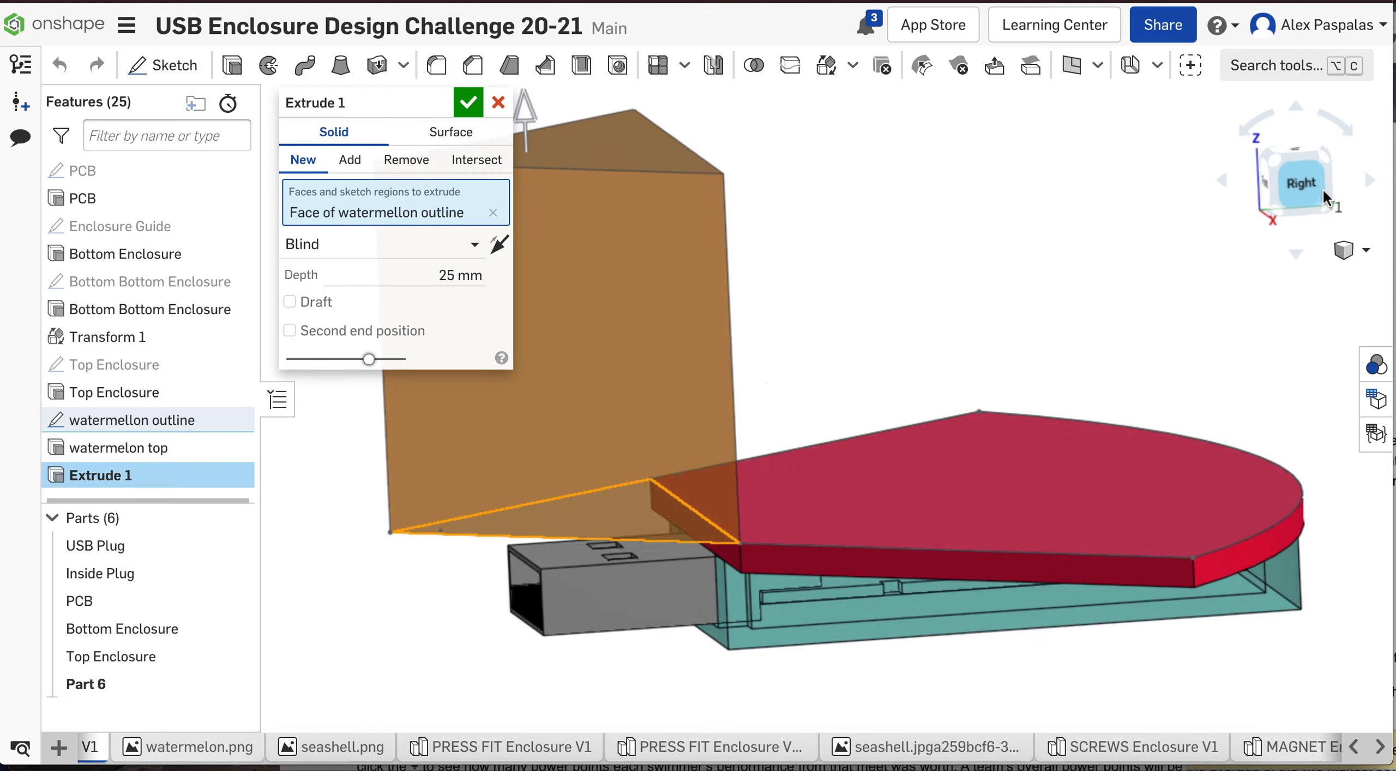
pyautogui.scroll(-1, 691, 582)
pyautogui.moveTo(469, 603); pyautogui.dragTo(515, 643)
pyautogui.moveTo(400, 627); pyautogui.dragTo(428, 615, button='right')
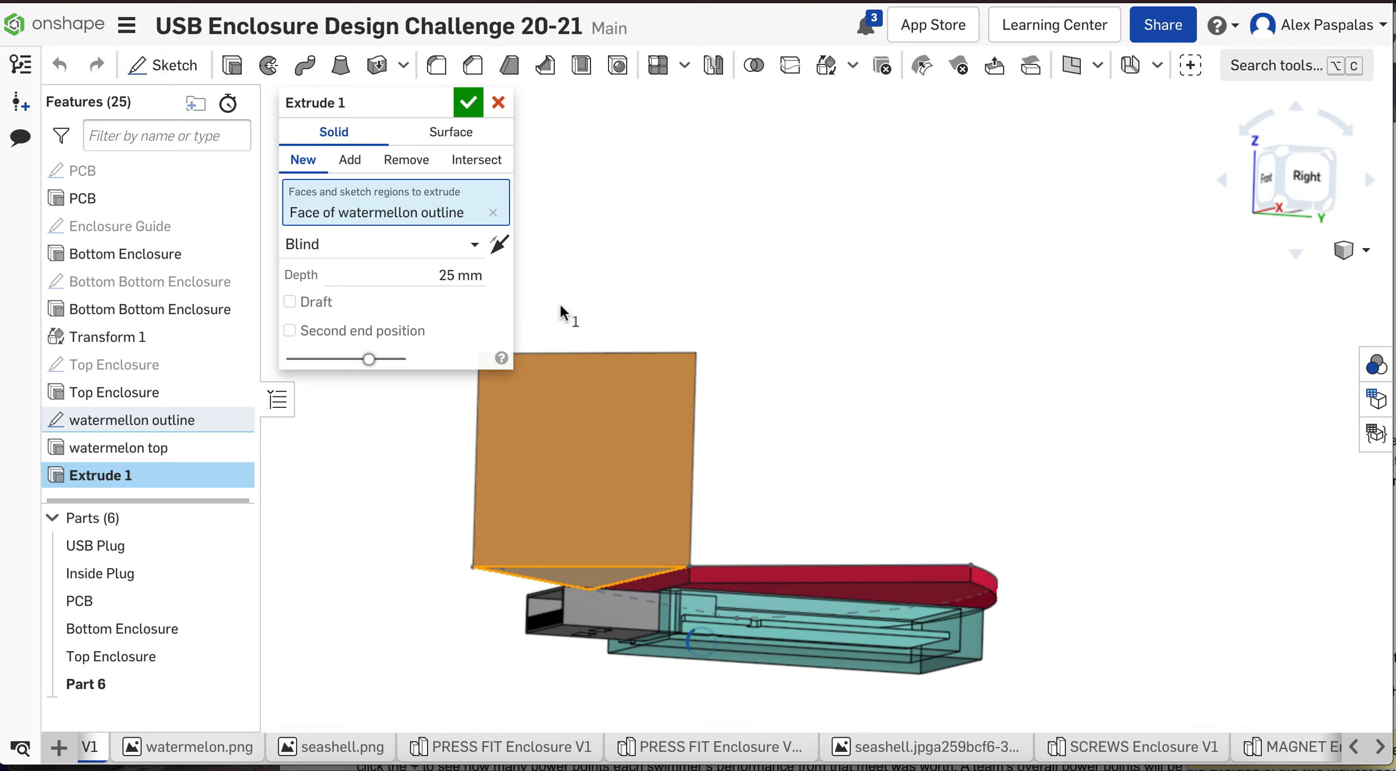
pyautogui.click(561, 305)
pyautogui.click(1293, 166)
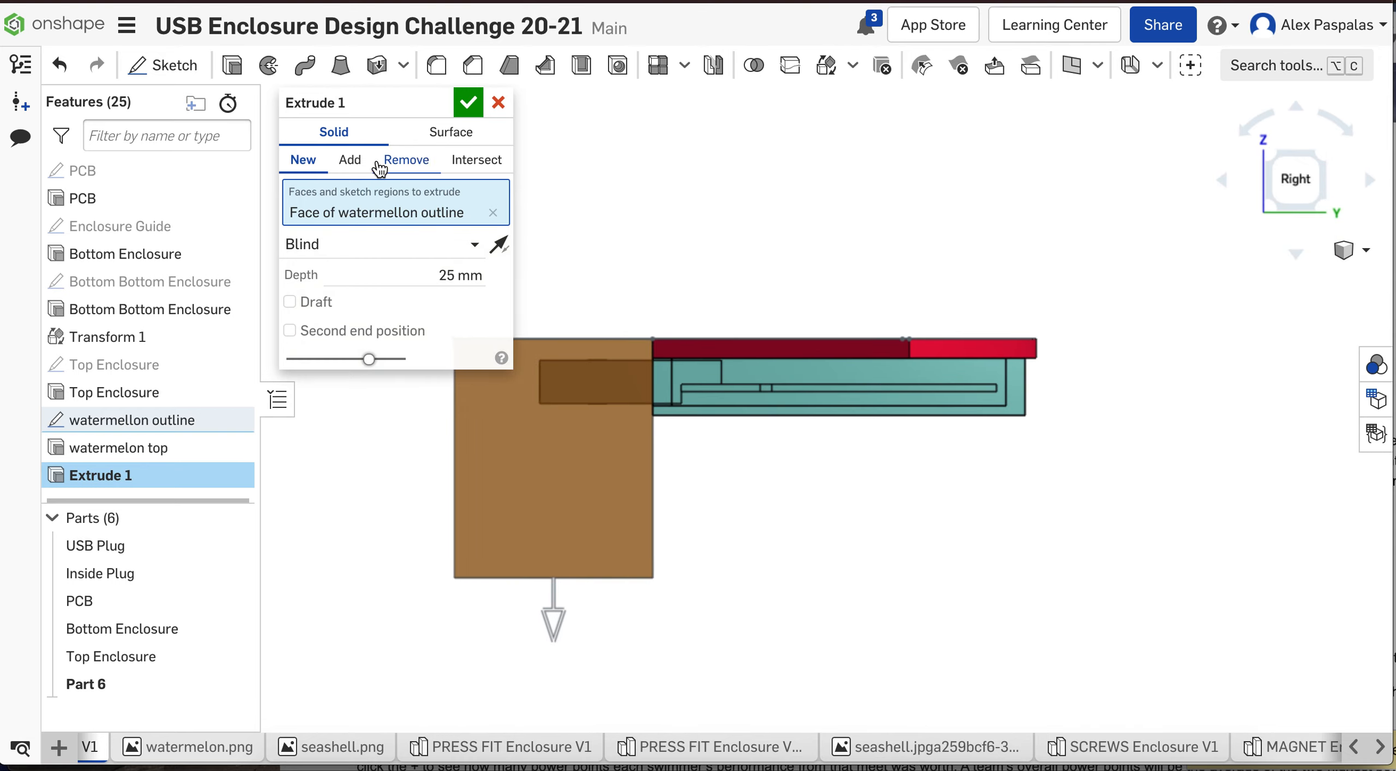
# Name the tip extrusion "watermelon cap", set its depth to 8 mm and accept the feature
pyautogui.click(434, 98)
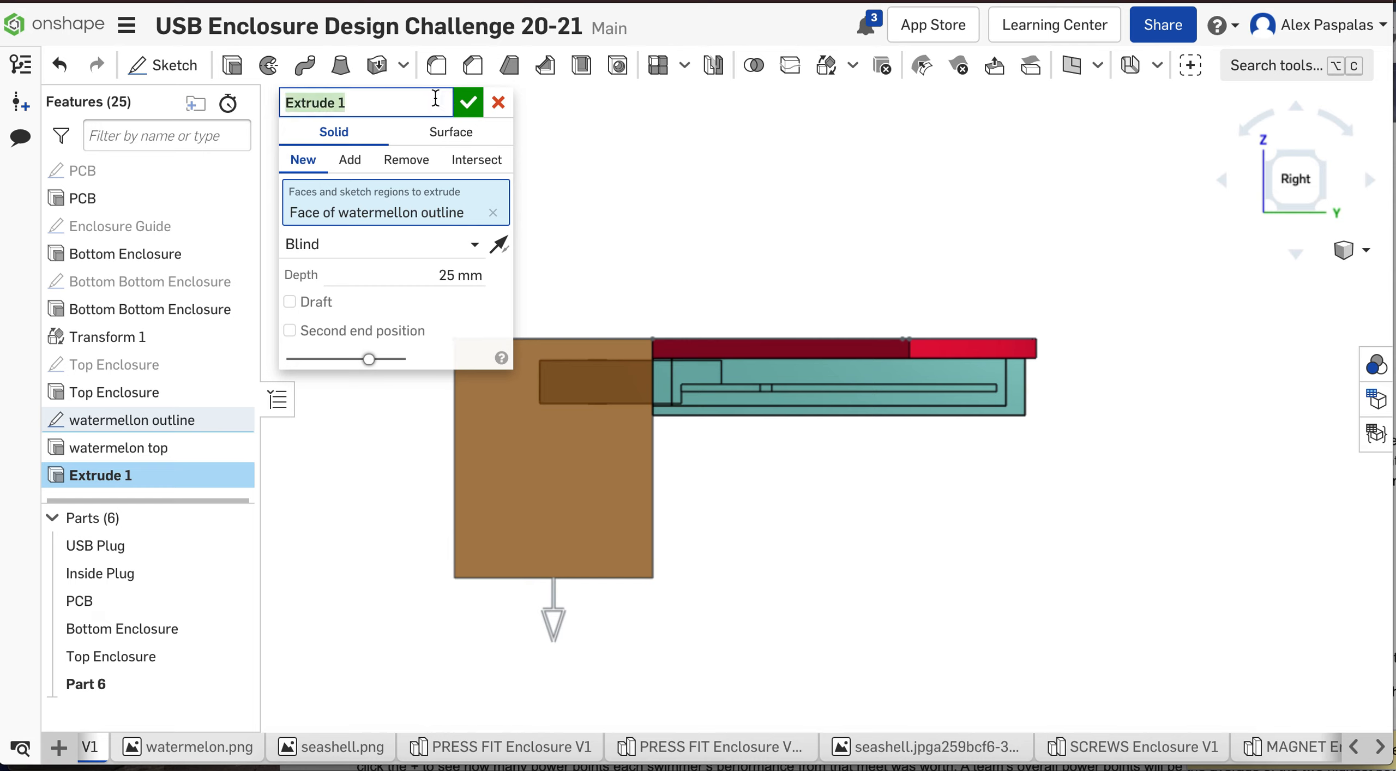
pyautogui.write('watermelon cap')
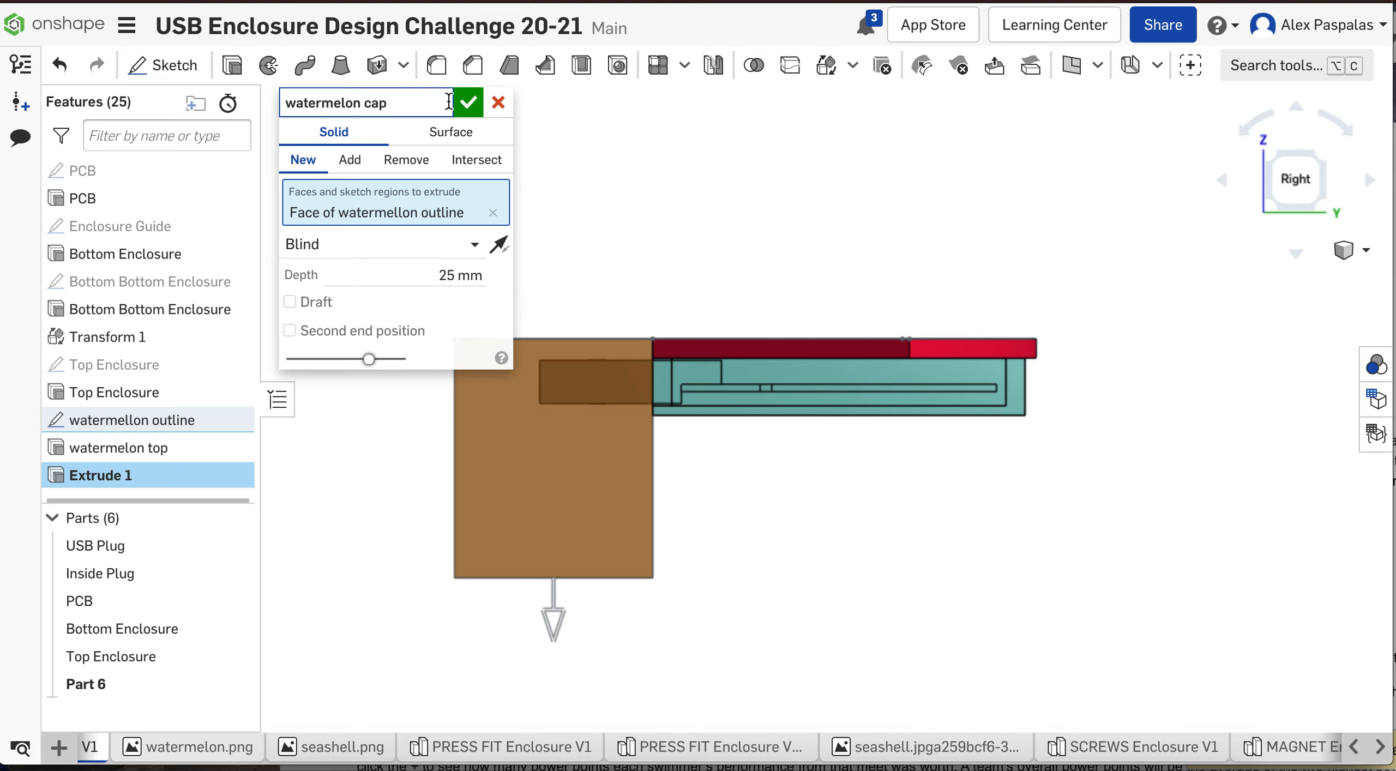
pyautogui.click(444, 277)
pyautogui.moveTo(457, 269); pyautogui.dragTo(444, 273)
pyautogui.doubleClick(444, 274)
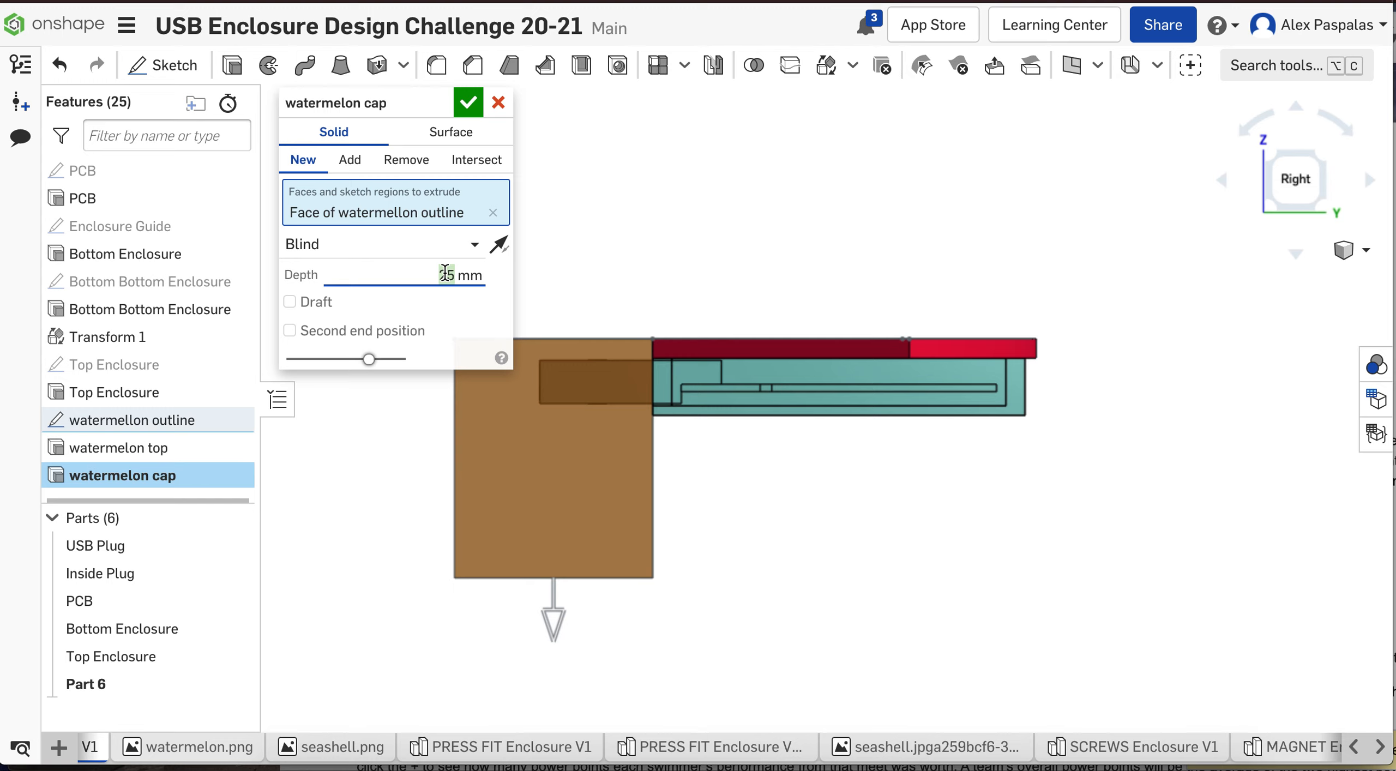
pyautogui.write('8')
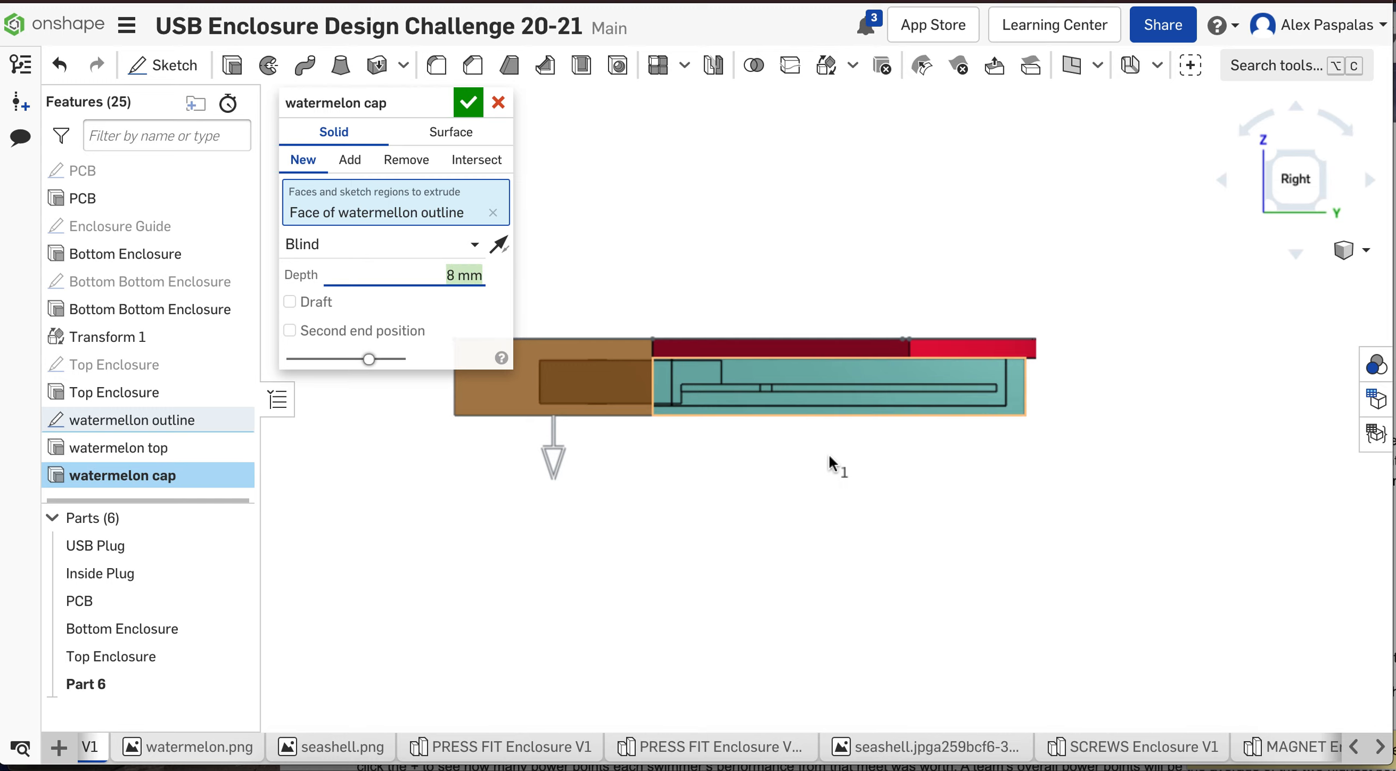
pyautogui.moveTo(563, 654); pyautogui.dragTo(605, 665, button='right')
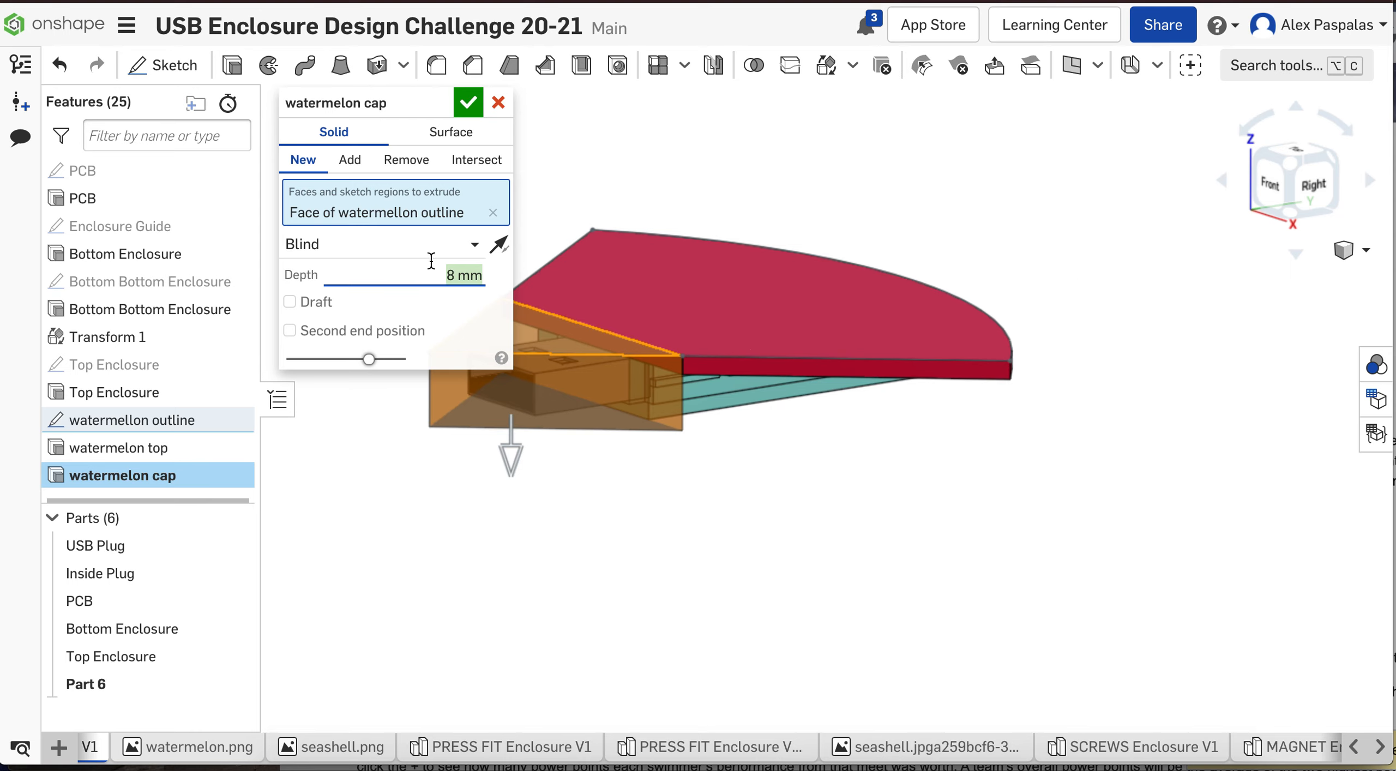
pyautogui.click(1328, 251)
pyautogui.click(1331, 253)
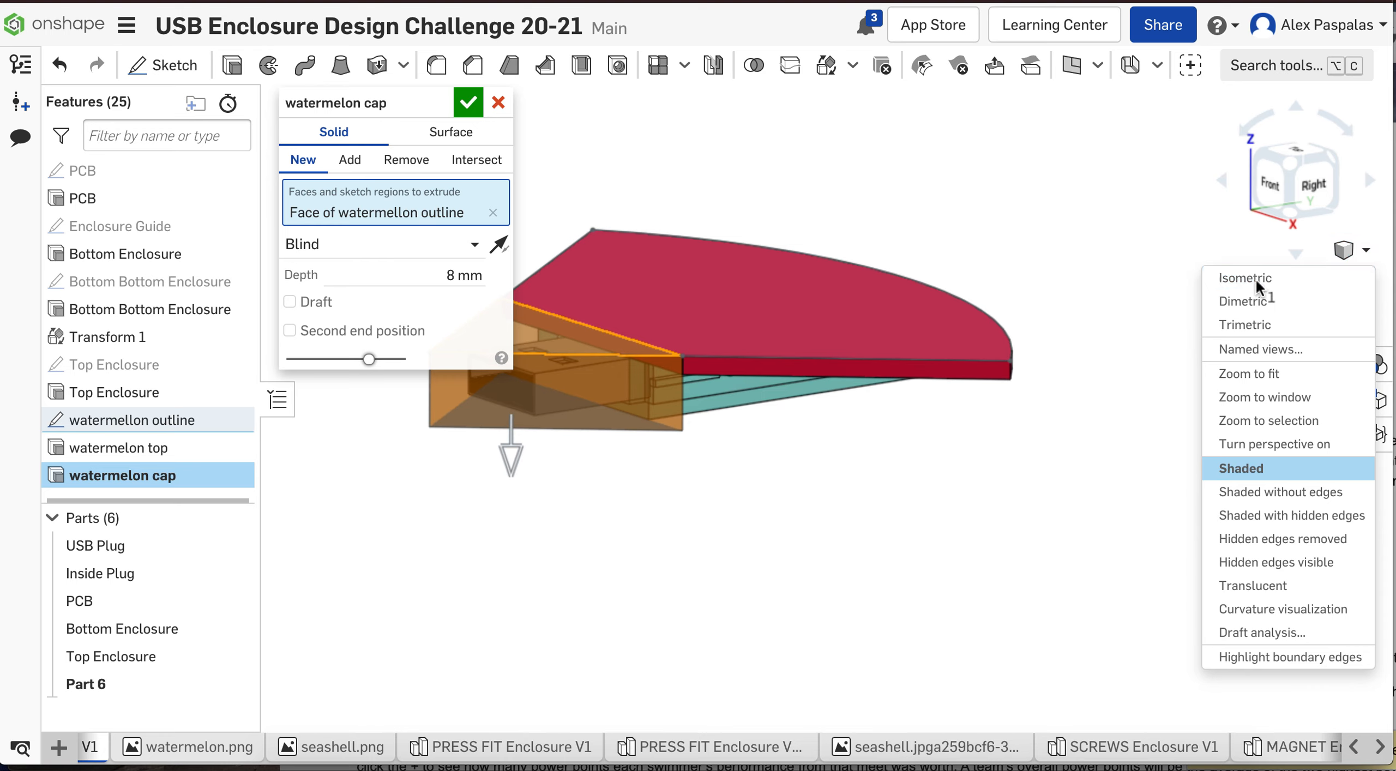
pyautogui.click(1292, 273)
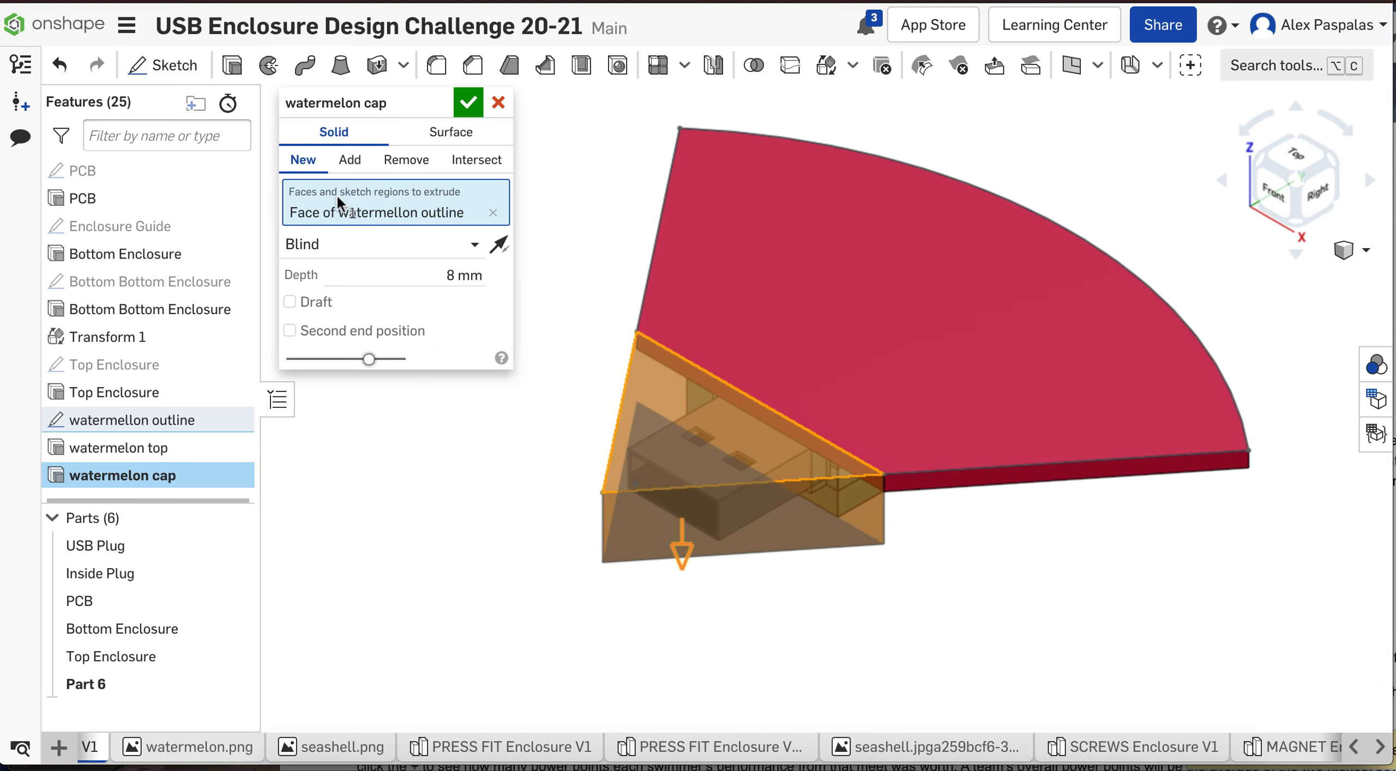
pyautogui.click(468, 103)
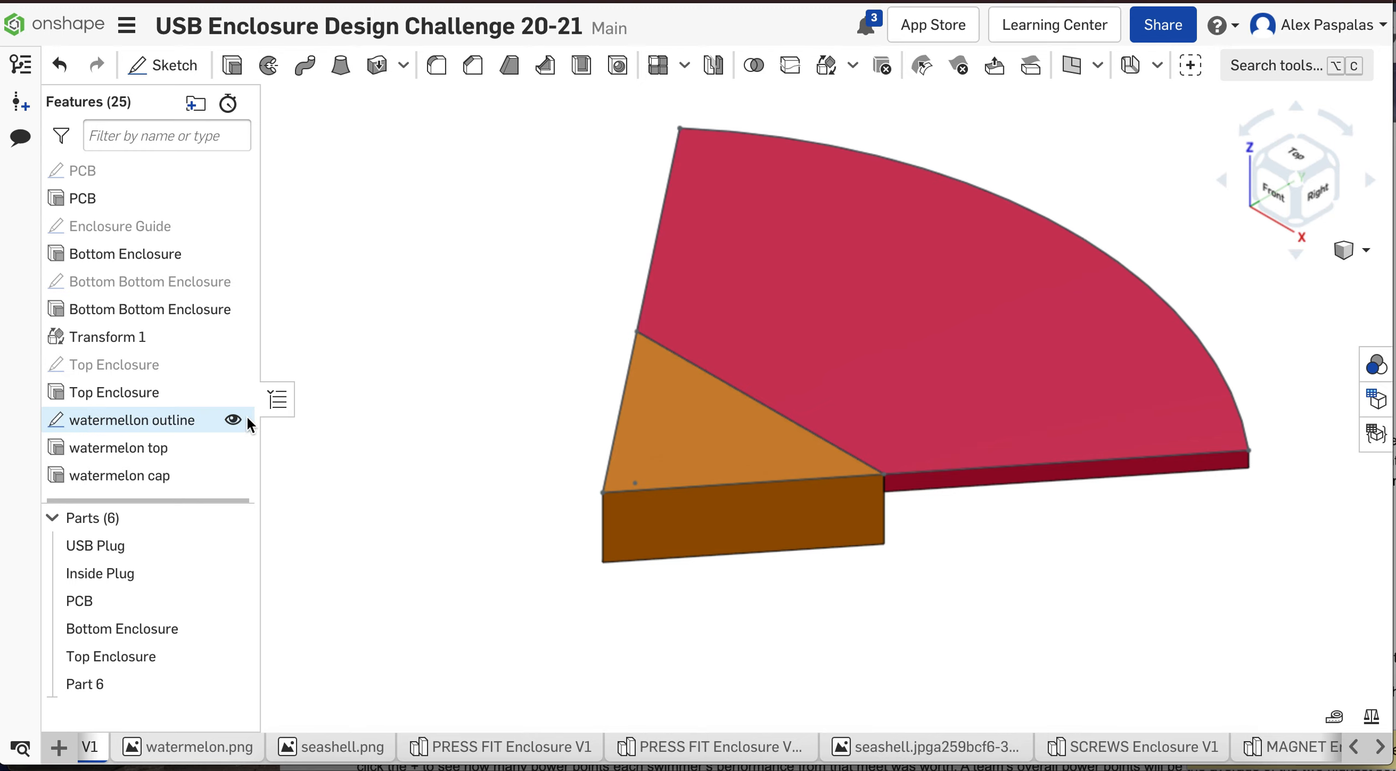
# Hide the "watermellon outline" sketch and rename Part 6 as Cap
pyautogui.click(233, 420)
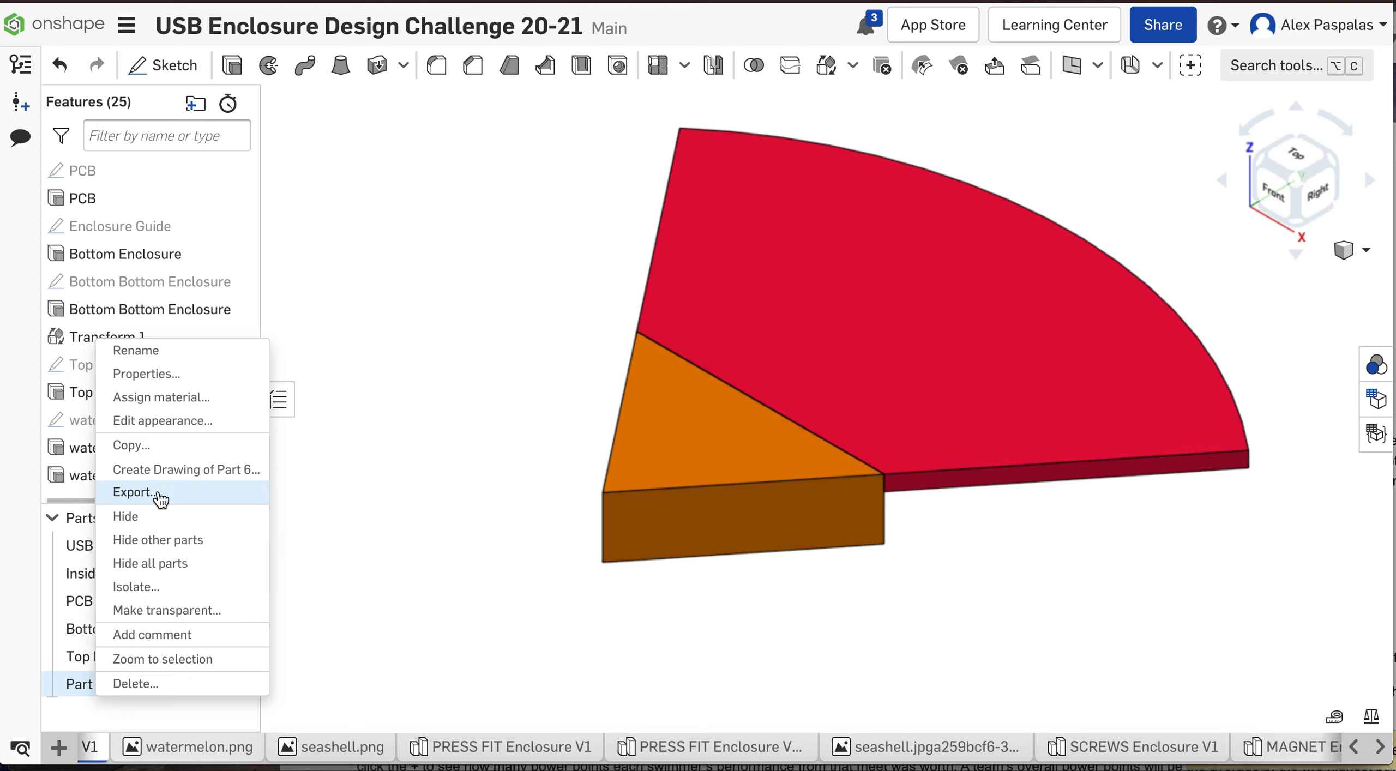
pyautogui.click(186, 362)
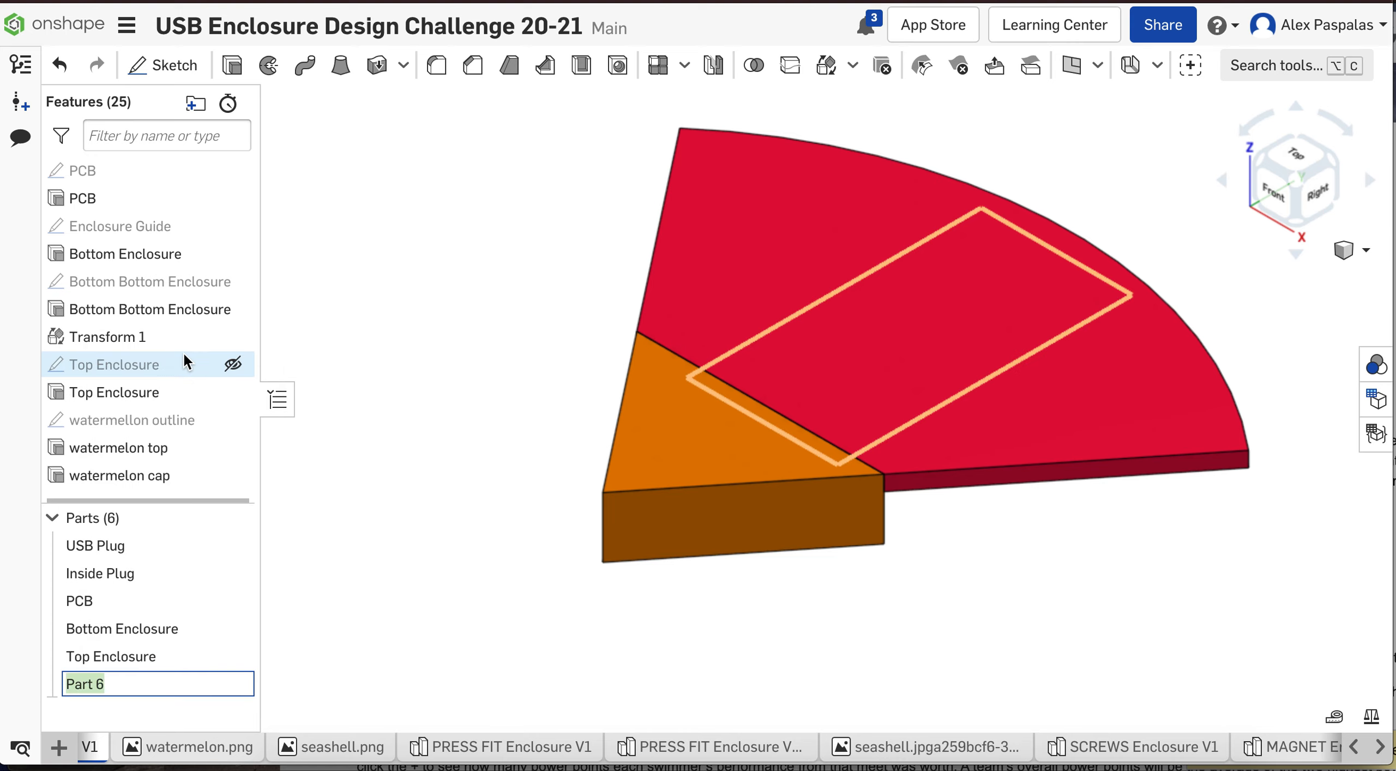
pyautogui.write('Cap')
pyautogui.press('Return')
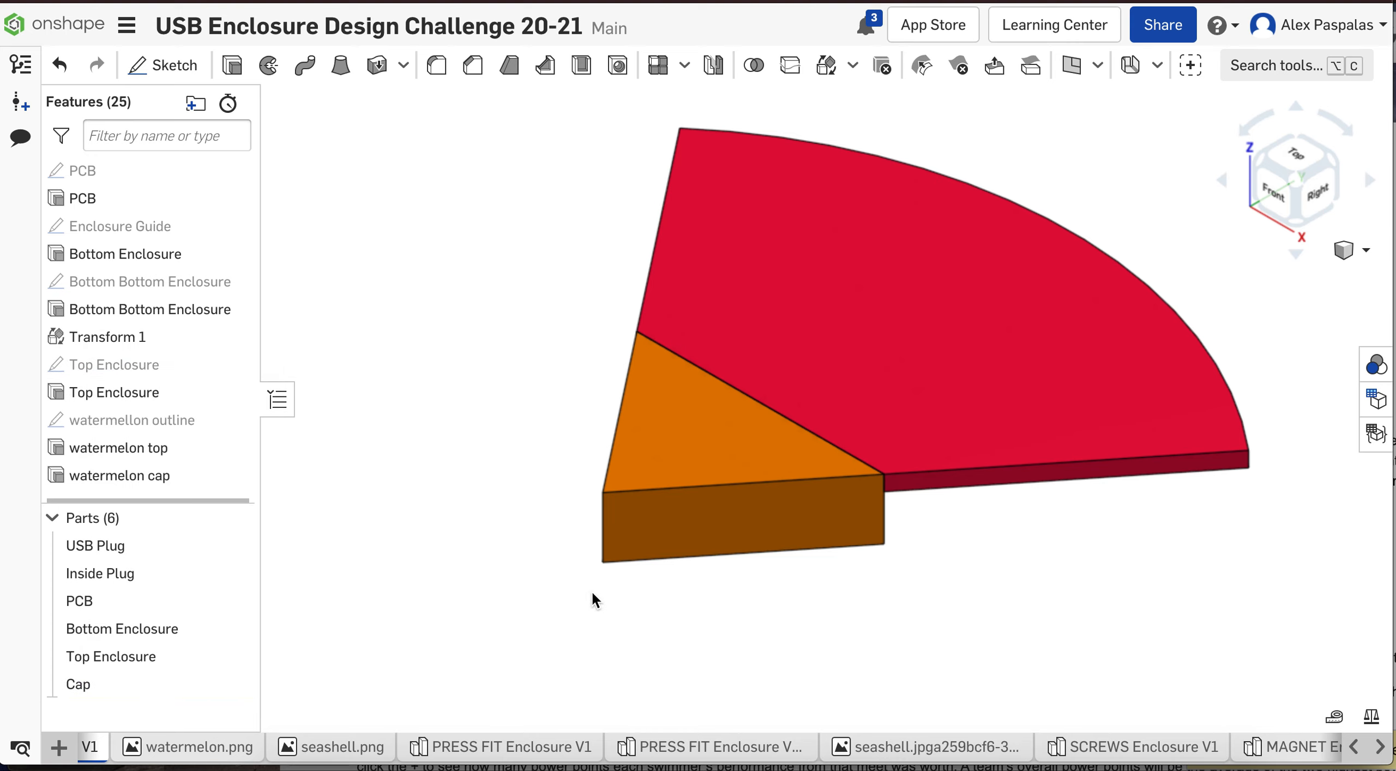
# Recolour the Cap part with the opaque red F80041 to match the watermelon top
pyautogui.rightClick(103, 682)
pyautogui.click(186, 403)
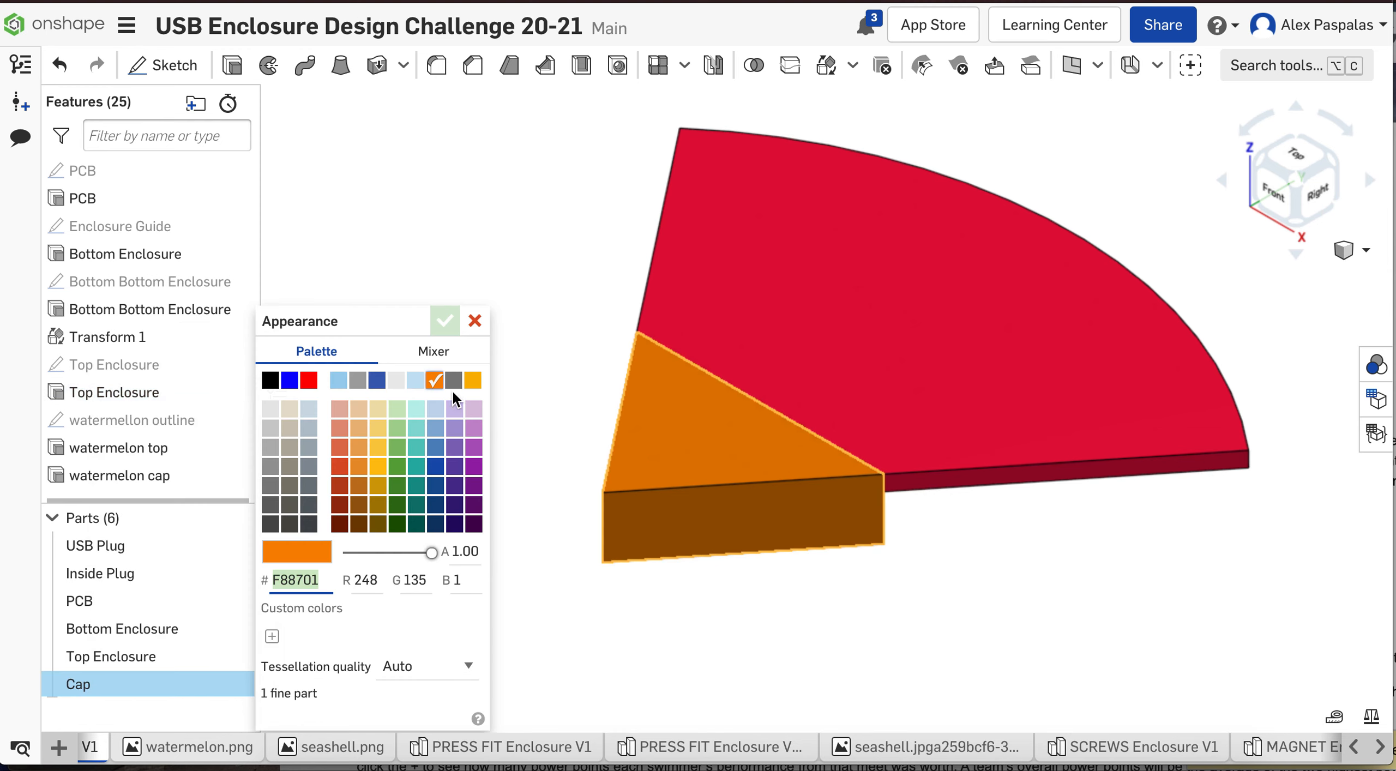
pyautogui.click(447, 353)
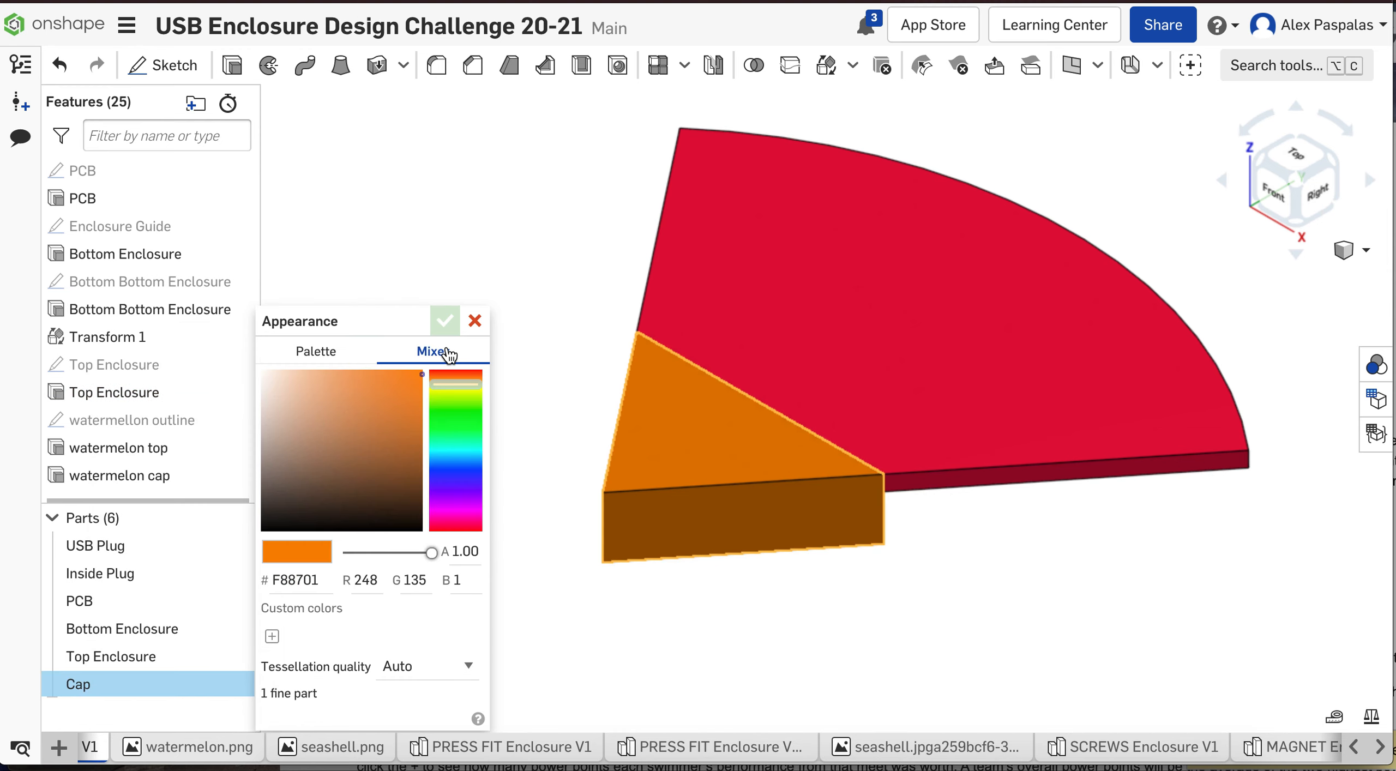
pyautogui.click(471, 513)
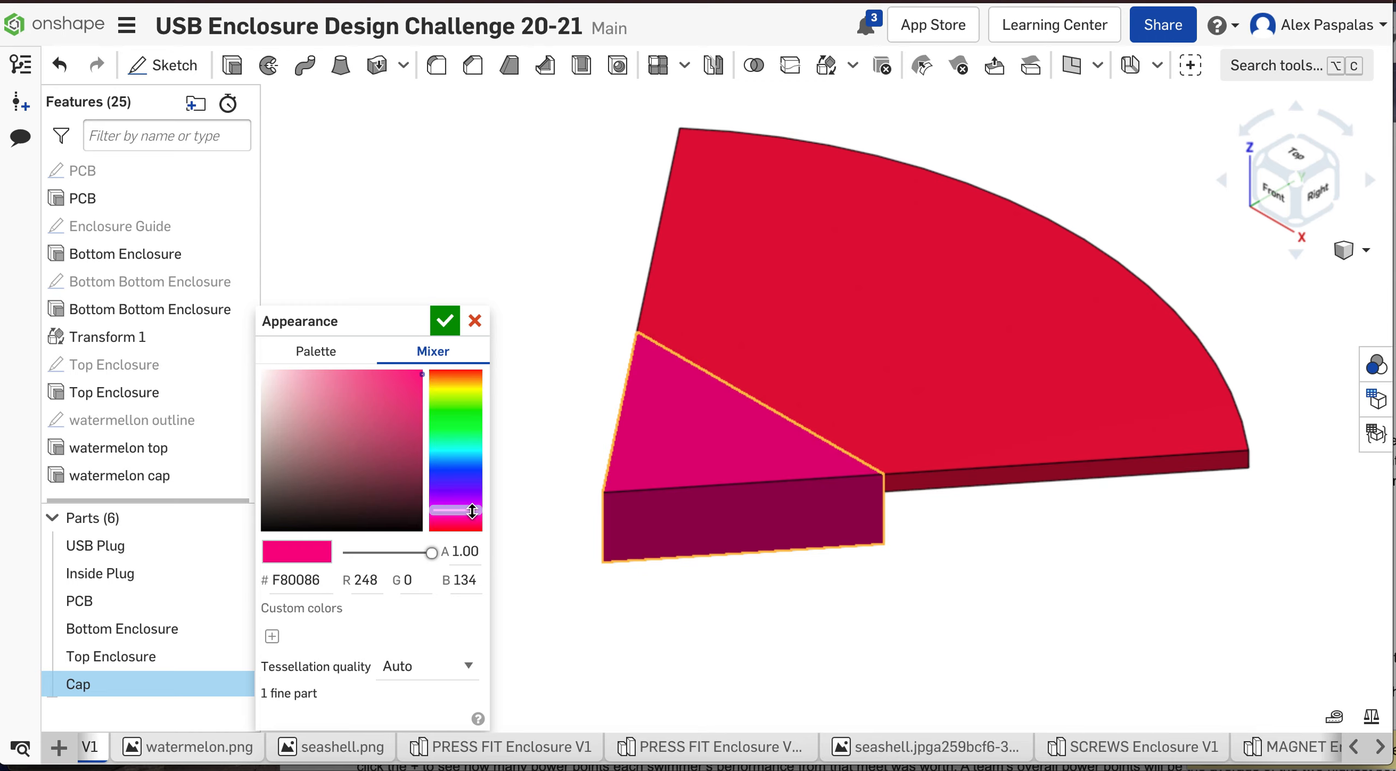
pyautogui.moveTo(462, 504)
pyautogui.mouseDown()
pyautogui.moveTo(441, 512)
pyautogui.moveTo(454, 519)
pyautogui.mouseUp()
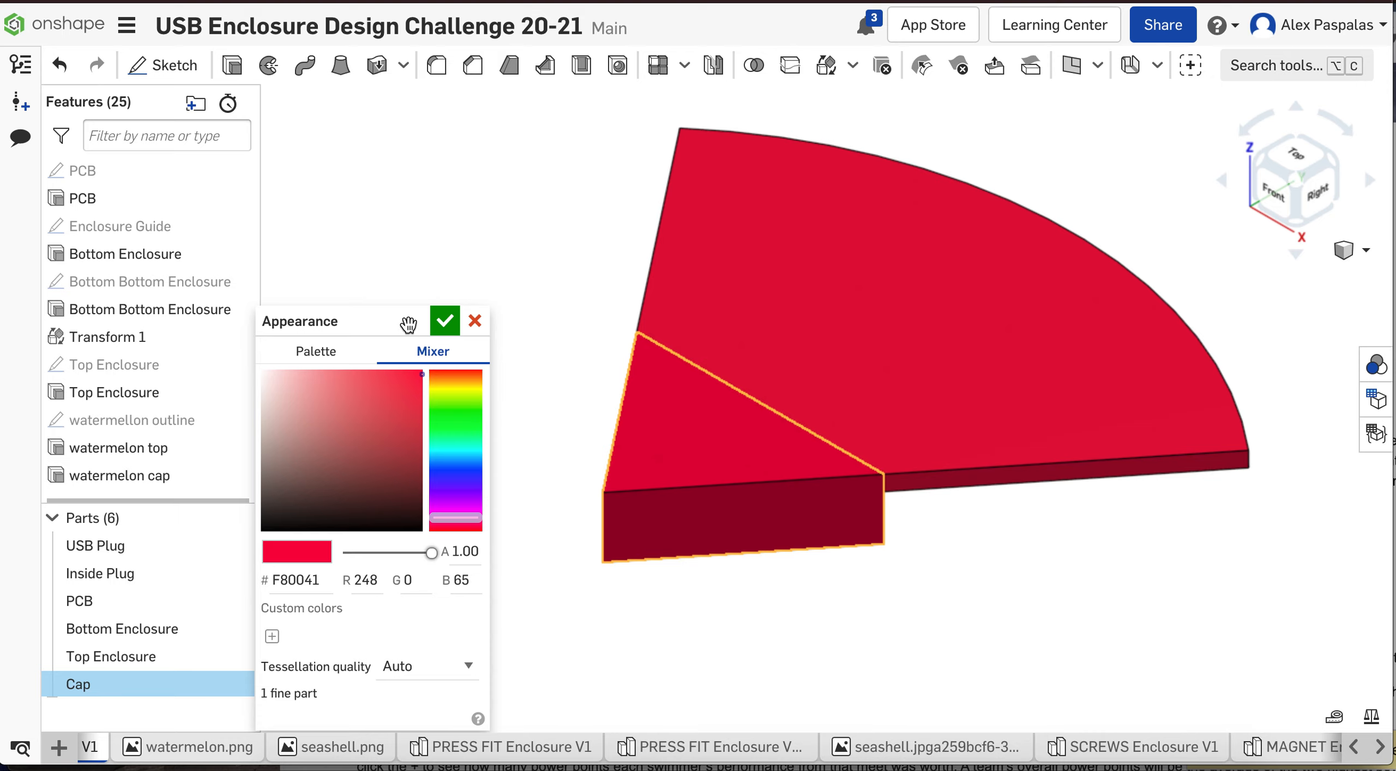
pyautogui.click(445, 321)
# Transform the Cap part with Translate by XYZ, moving it -24.2 mm along Y away from the USB plug
pyautogui.scroll(-3, 605, 540)
pyautogui.moveTo(894, 543)
pyautogui.mouseDown(button='right')
pyautogui.moveTo(879, 490)
pyautogui.moveTo(925, 517)
pyautogui.moveTo(867, 529)
pyautogui.moveTo(855, 579)
pyautogui.moveTo(901, 525)
pyautogui.moveTo(918, 551)
pyautogui.mouseUp(button='right')
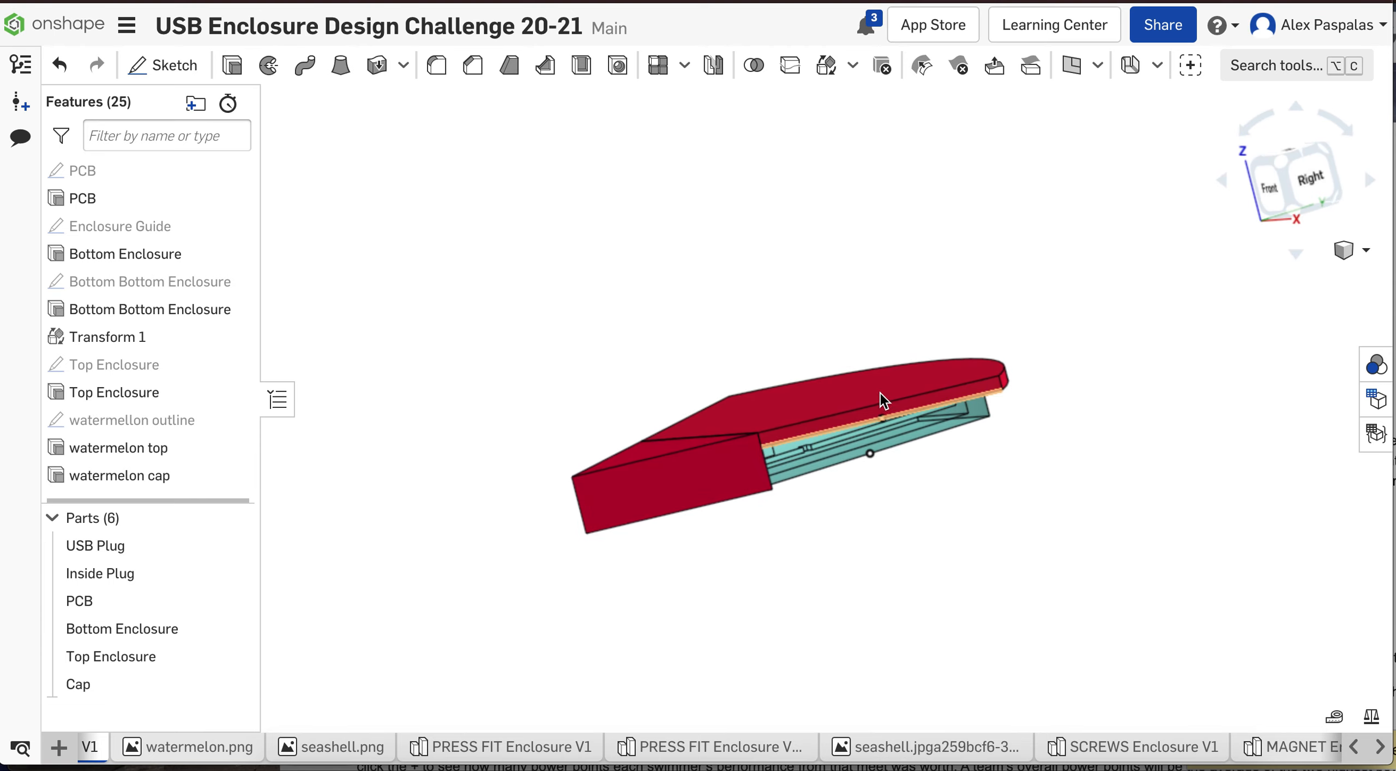
pyautogui.moveTo(898, 496); pyautogui.dragTo(907, 533, button='right')
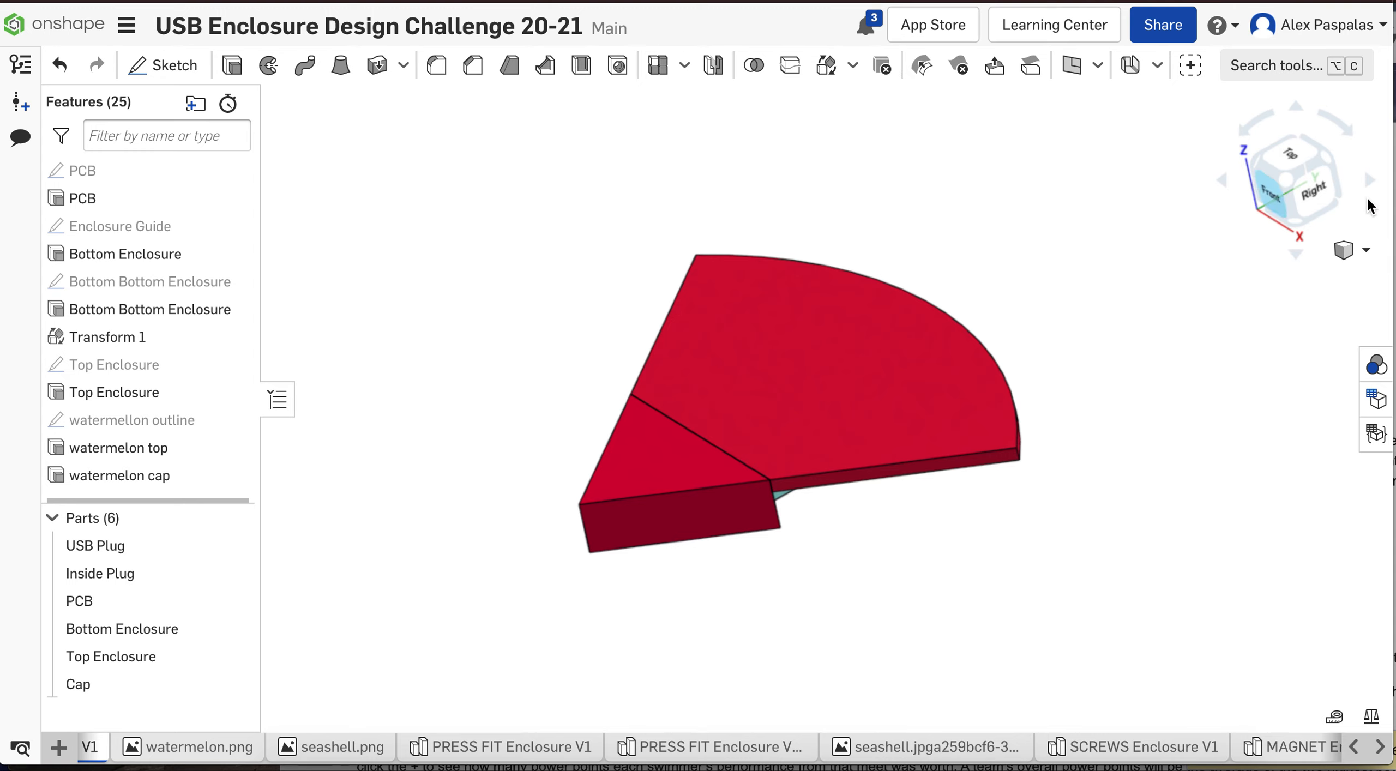
pyautogui.click(1345, 250)
pyautogui.click(1290, 274)
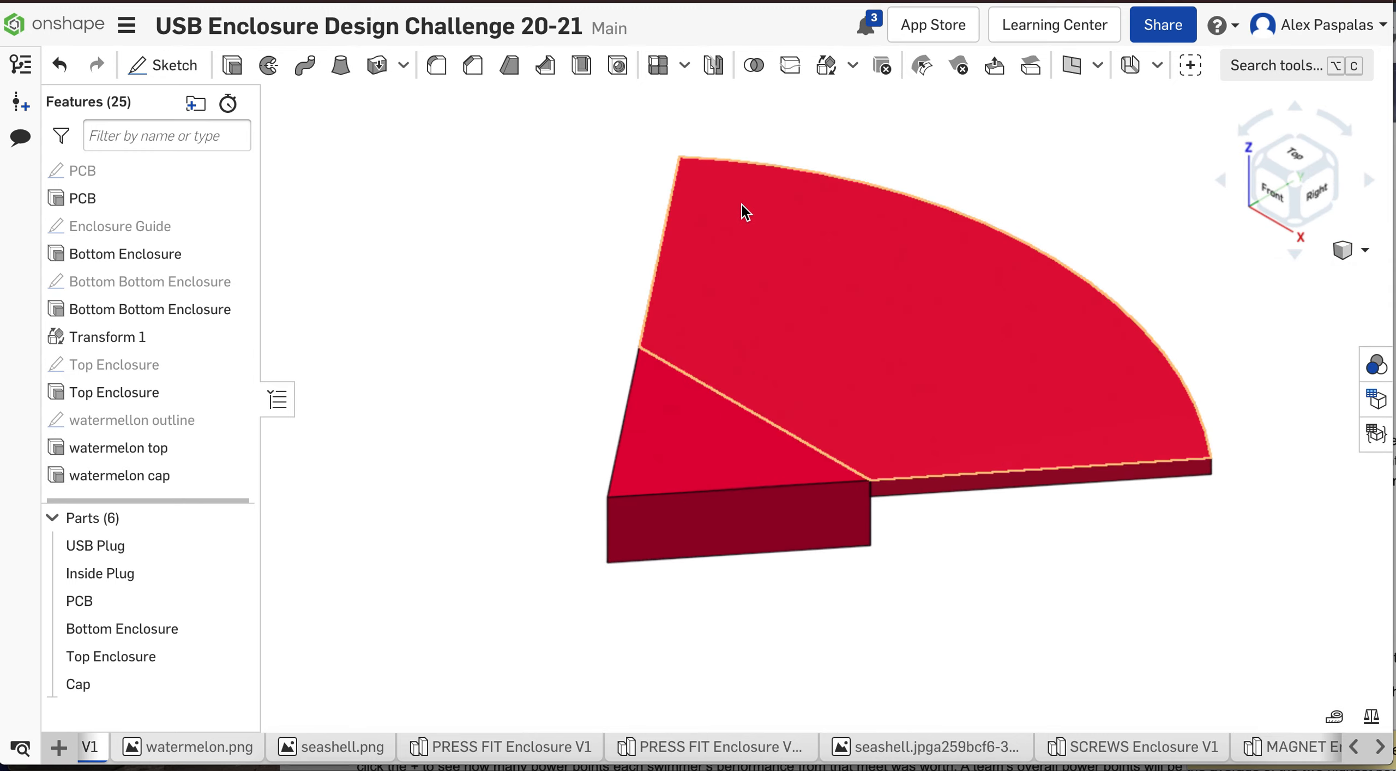
pyautogui.click(696, 459)
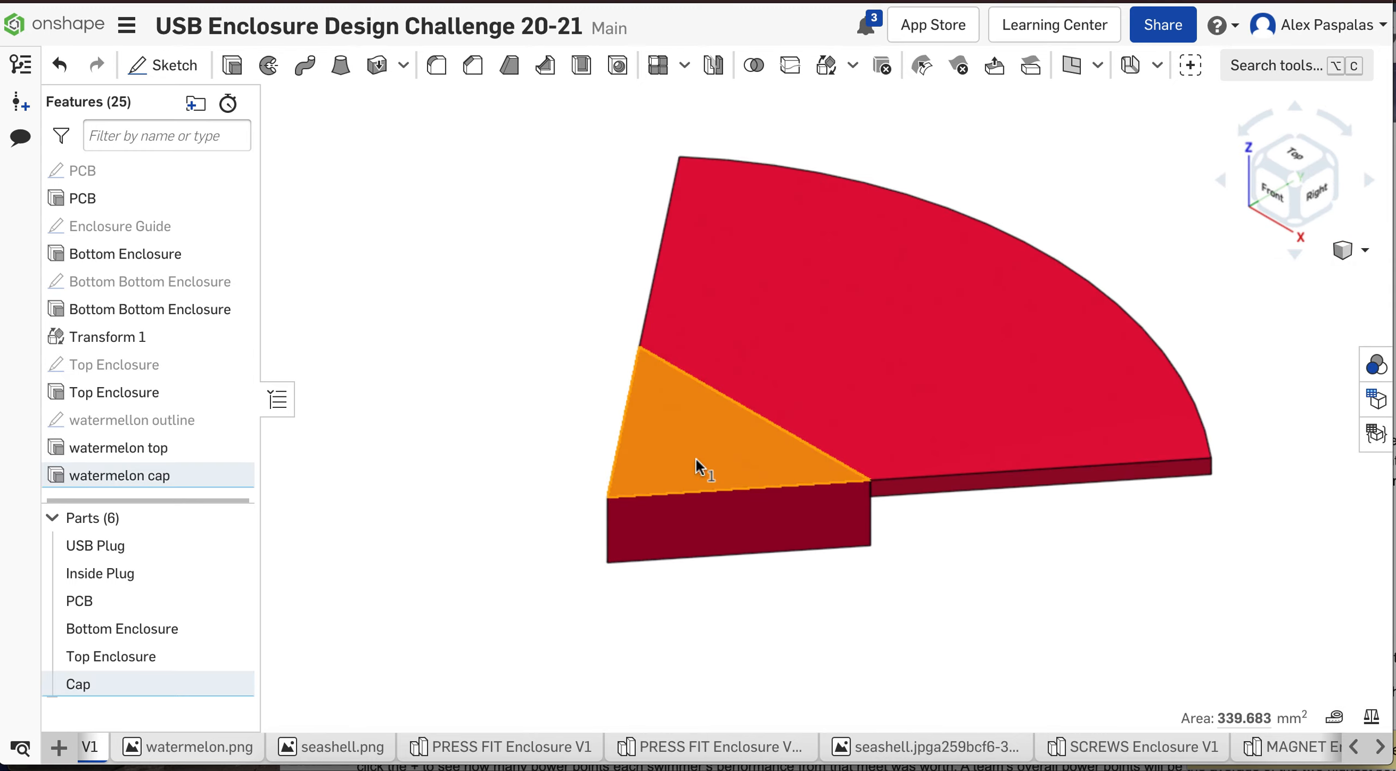
pyautogui.click(827, 66)
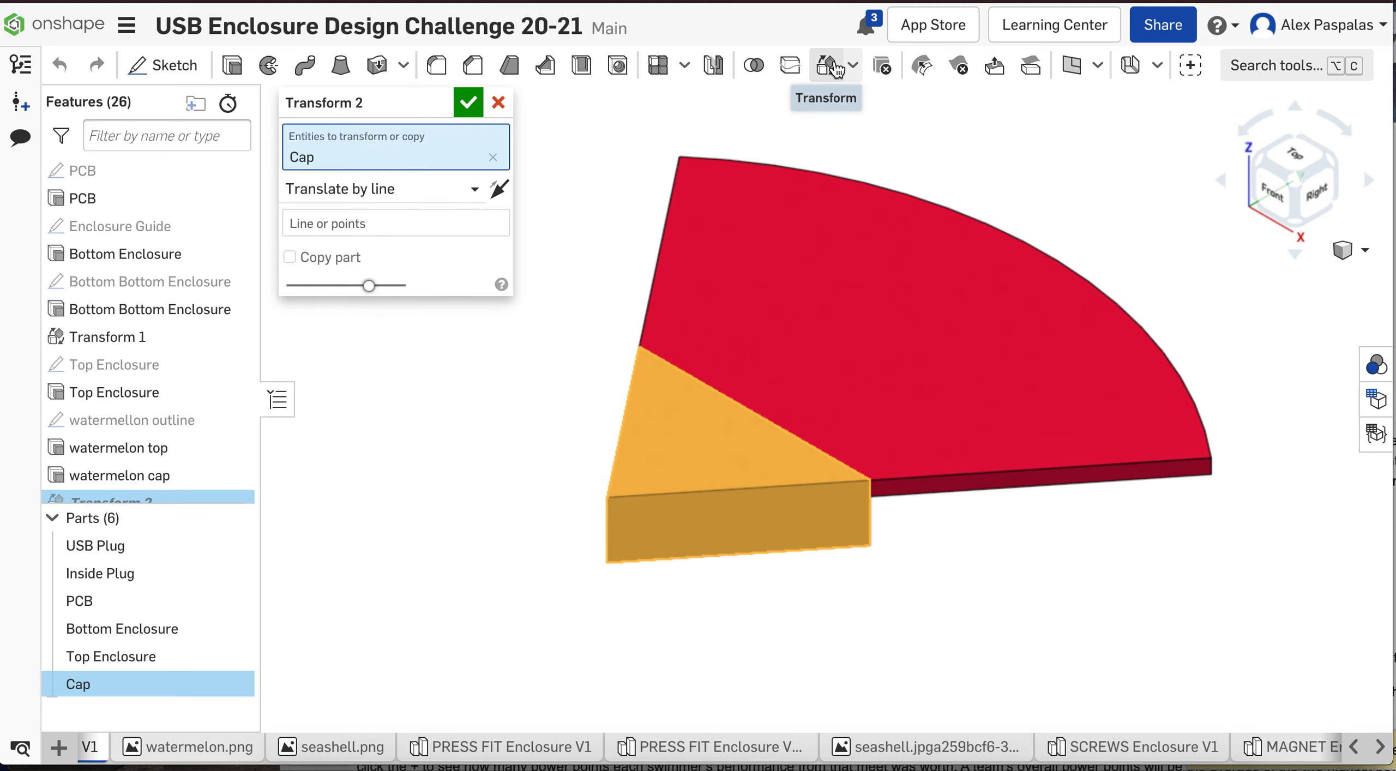
pyautogui.click(475, 189)
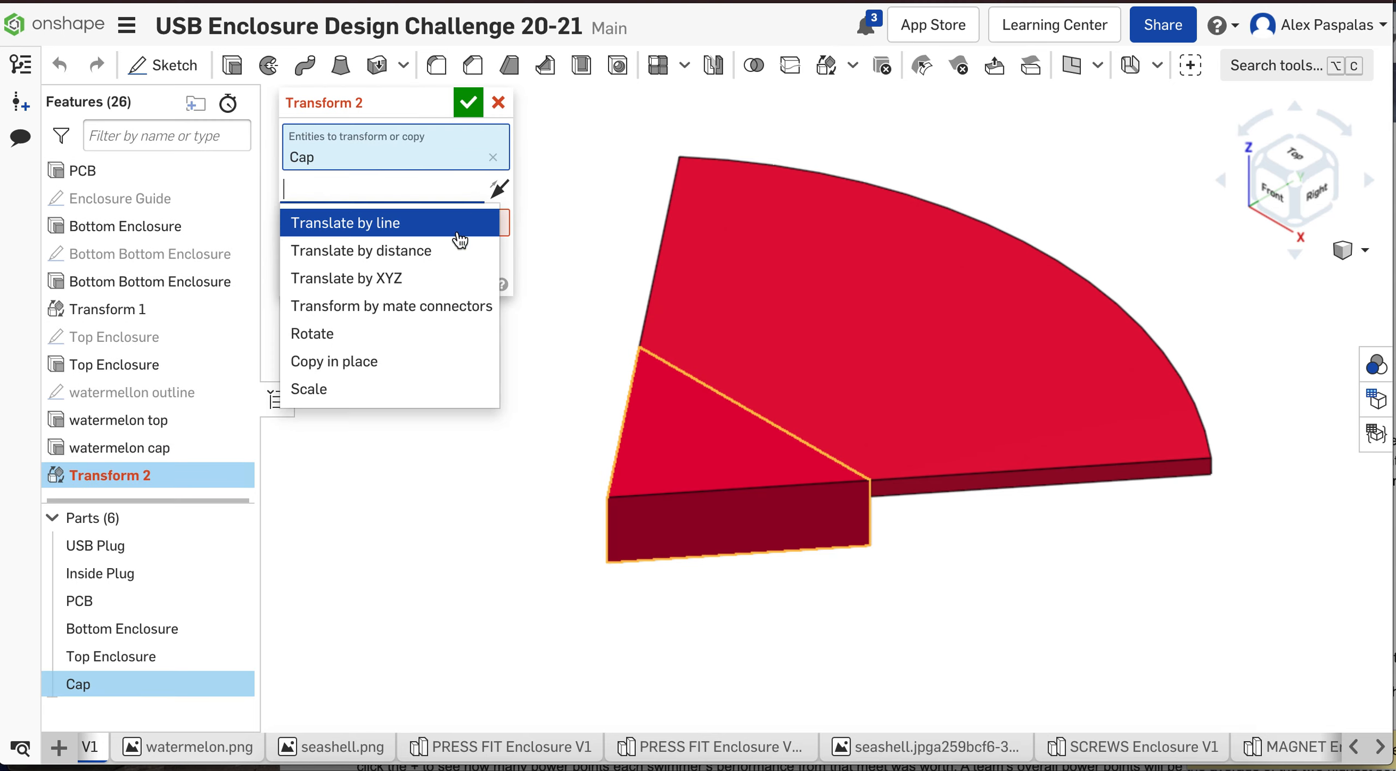
pyautogui.click(420, 278)
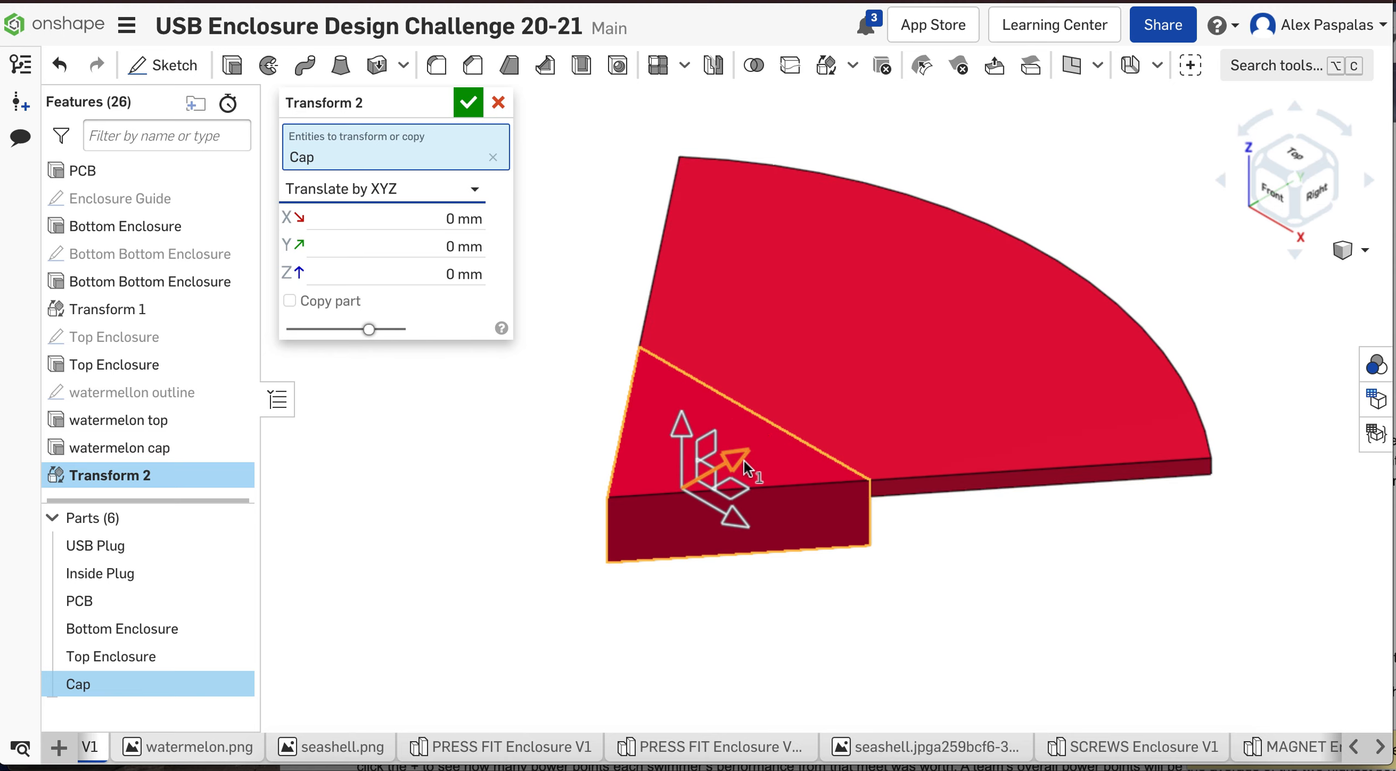
pyautogui.moveTo(727, 477); pyautogui.dragTo(595, 574)
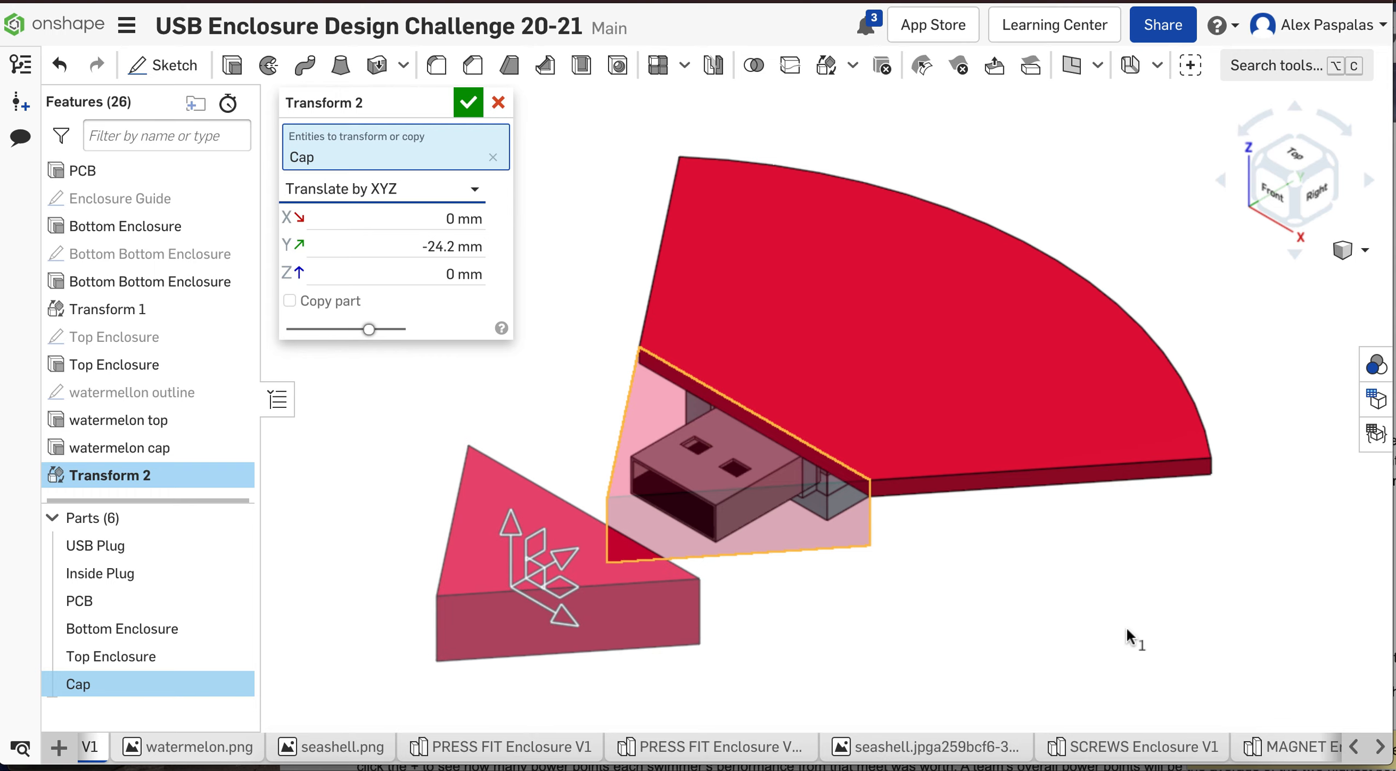
# Raise the Cap along Z above the level of the enclosure and accept the transform
pyautogui.click(1364, 250)
pyautogui.click(1273, 282)
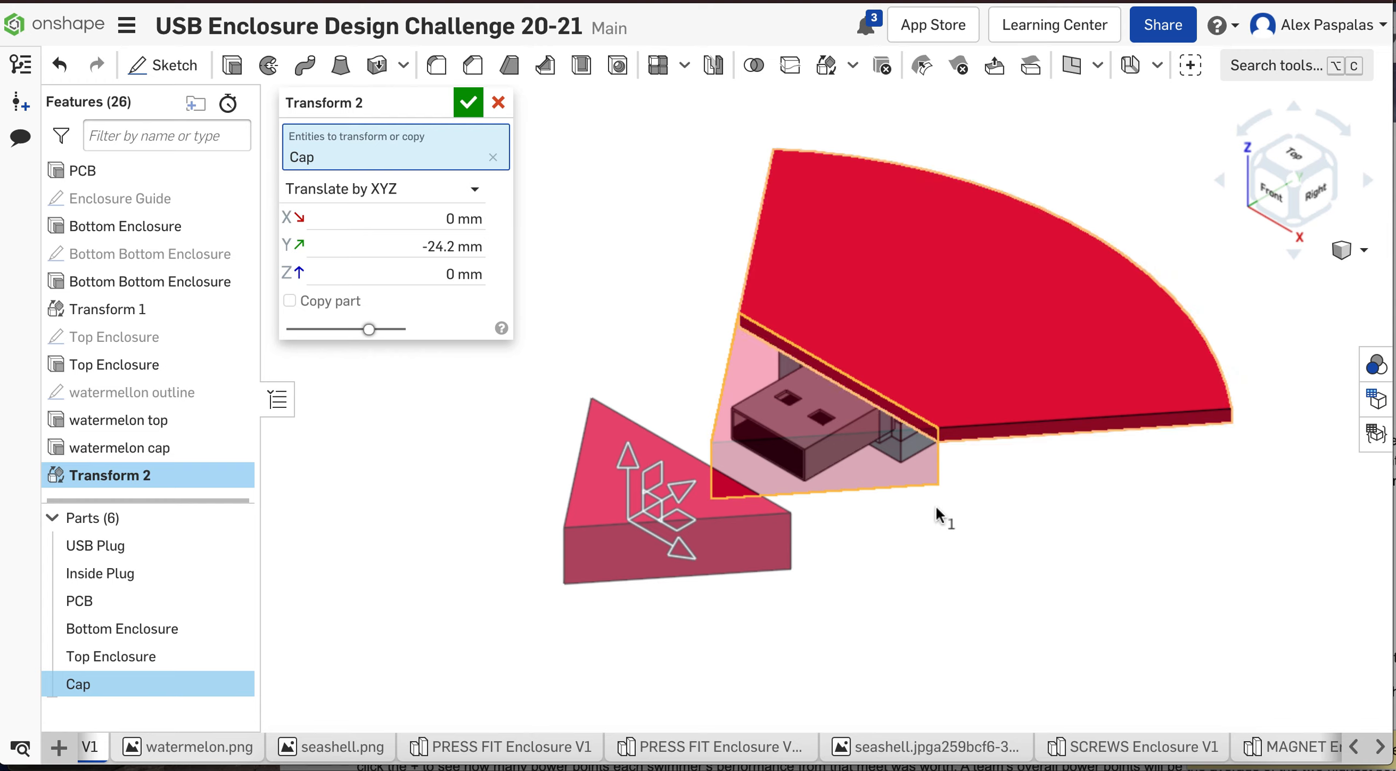
pyautogui.click(1313, 207)
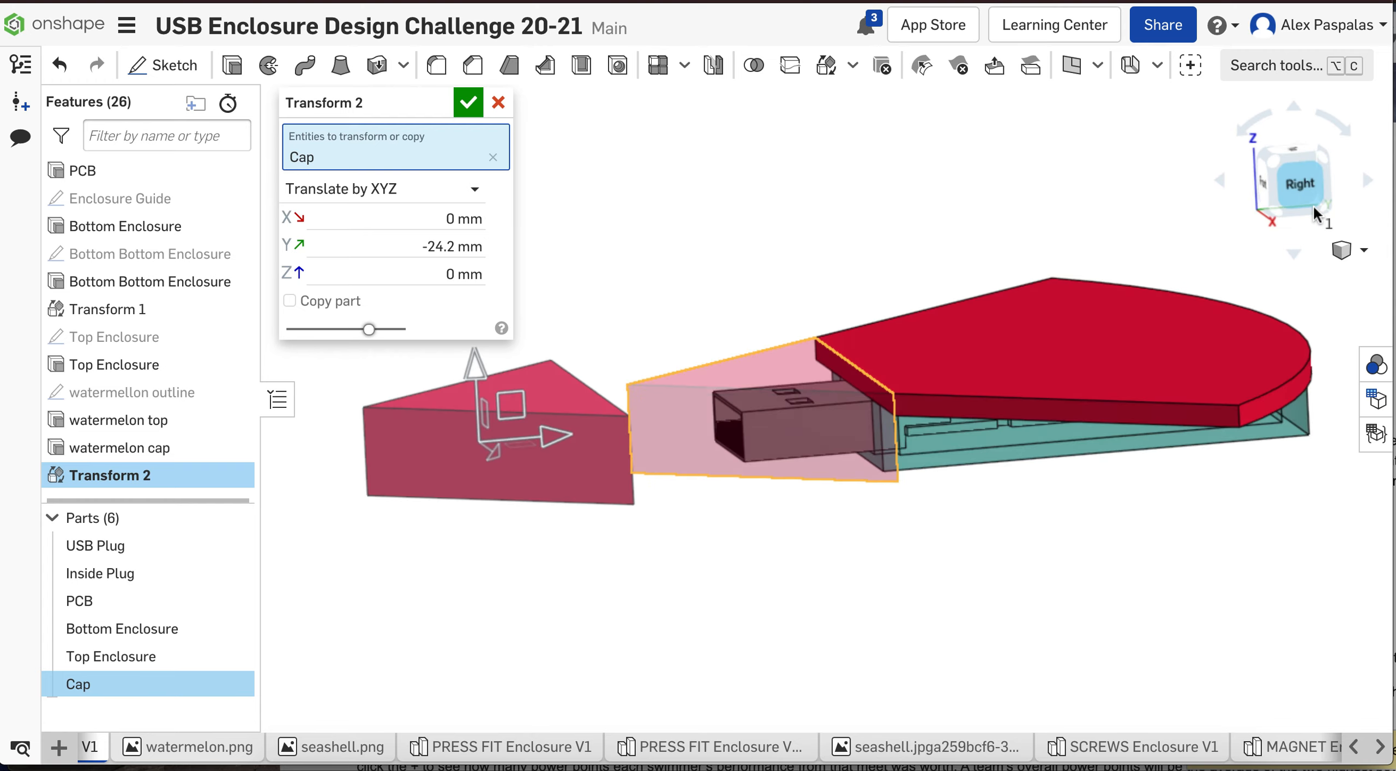
pyautogui.moveTo(532, 352); pyautogui.dragTo(570, 220)
pyautogui.click(462, 102)
# Start a sketch on the cap's back face, the one facing the USB plug, and view it straight on
pyautogui.moveTo(726, 610)
pyautogui.mouseDown(button='right')
pyautogui.moveTo(761, 655)
pyautogui.moveTo(745, 653)
pyautogui.moveTo(741, 621)
pyautogui.moveTo(773, 606)
pyautogui.moveTo(677, 626)
pyautogui.moveTo(729, 646)
pyautogui.moveTo(689, 577)
pyautogui.moveTo(765, 632)
pyautogui.moveTo(732, 635)
pyautogui.moveTo(767, 638)
pyautogui.moveTo(724, 630)
pyautogui.mouseUp(button='right')
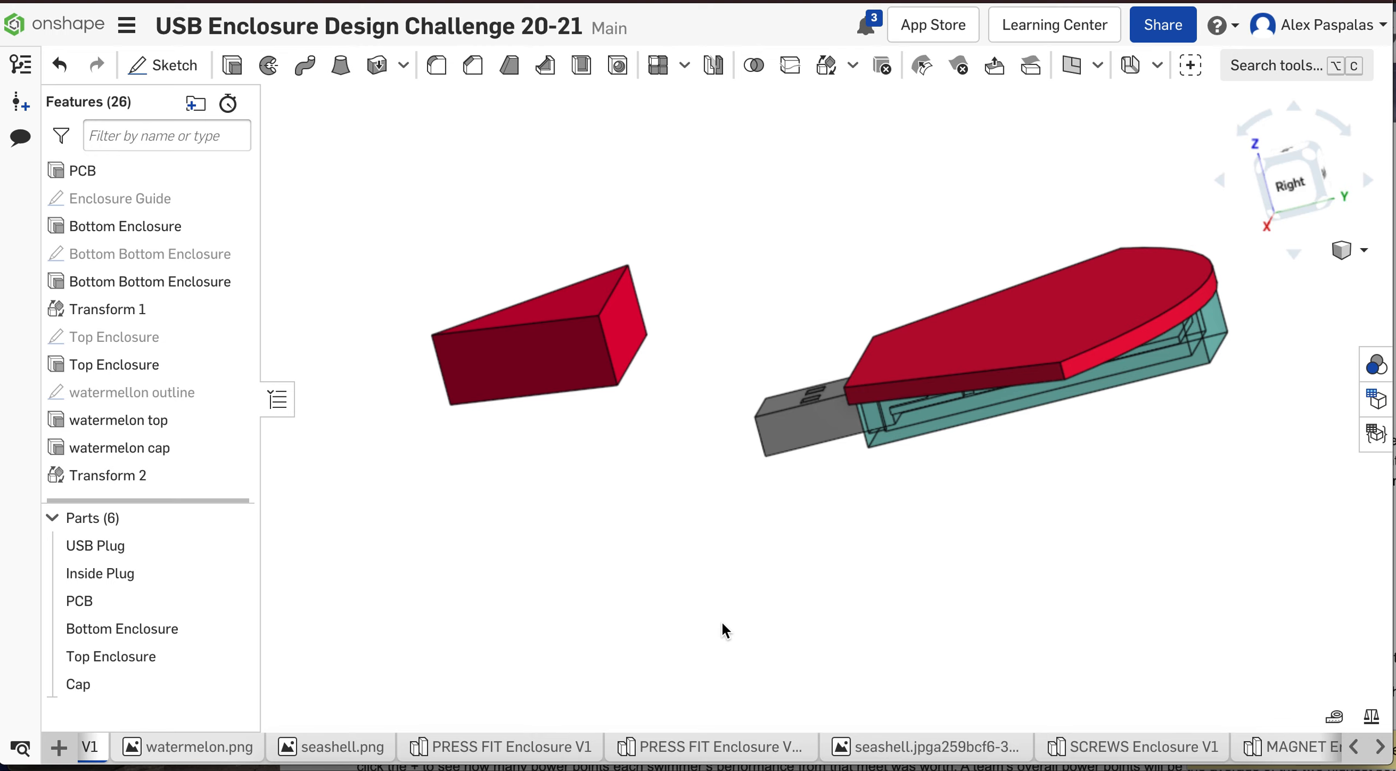
pyautogui.click(187, 64)
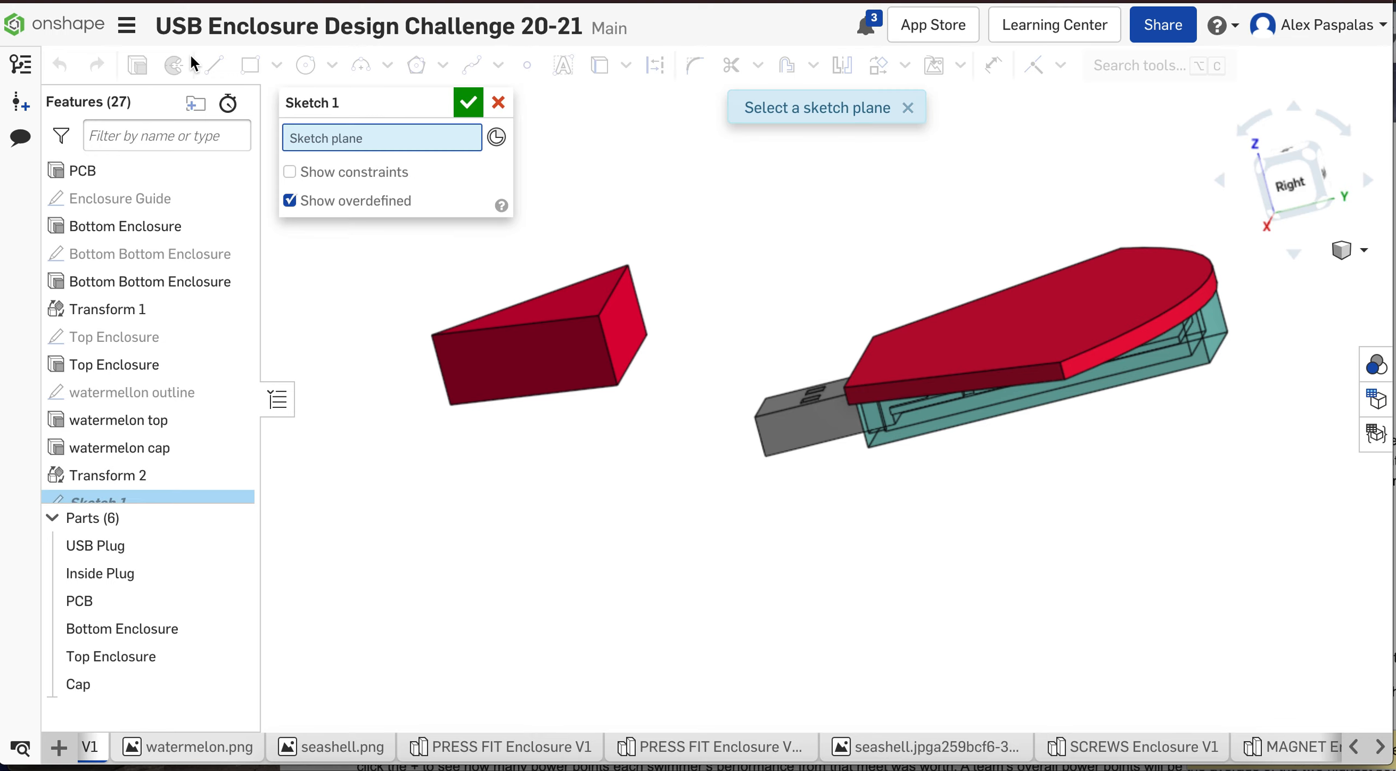
pyautogui.click(1222, 179)
pyautogui.click(1222, 179)
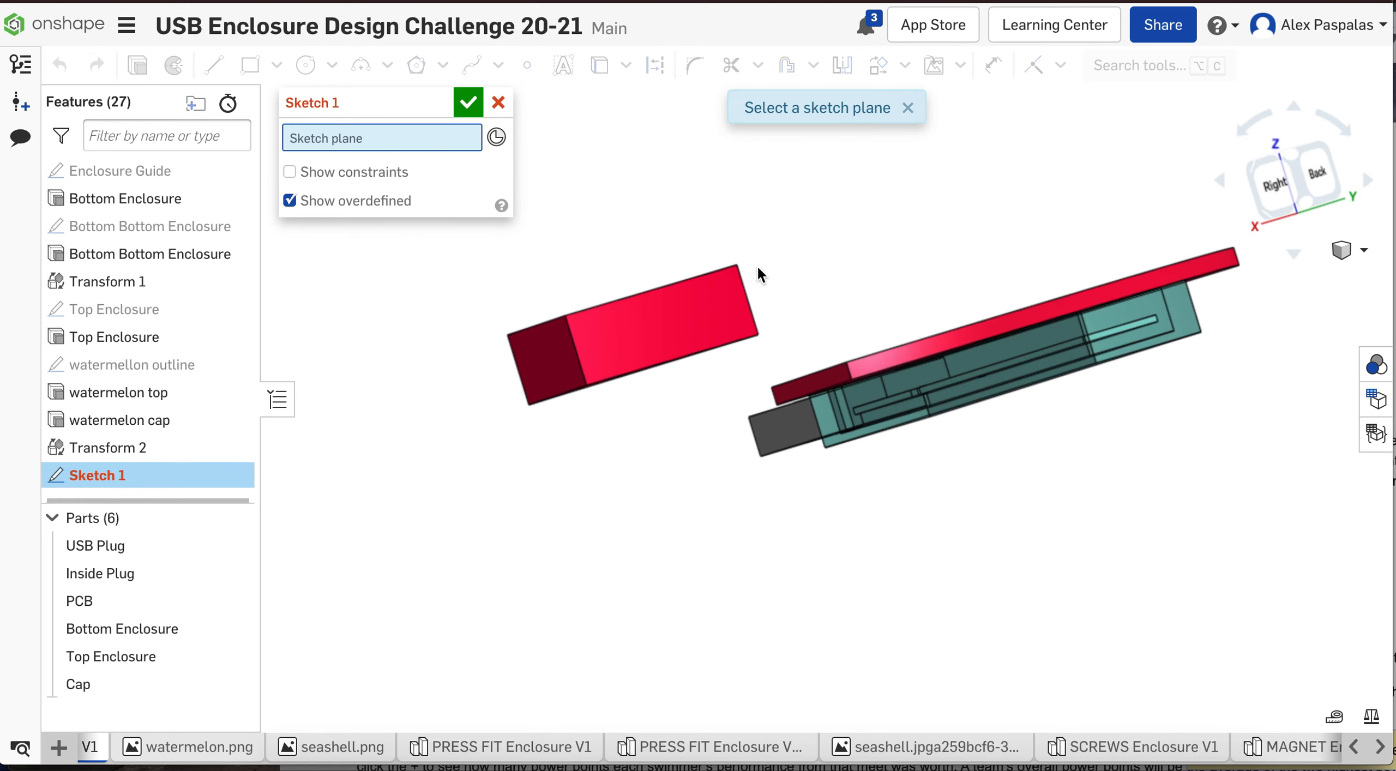
pyautogui.click(654, 333)
pyautogui.click(1323, 174)
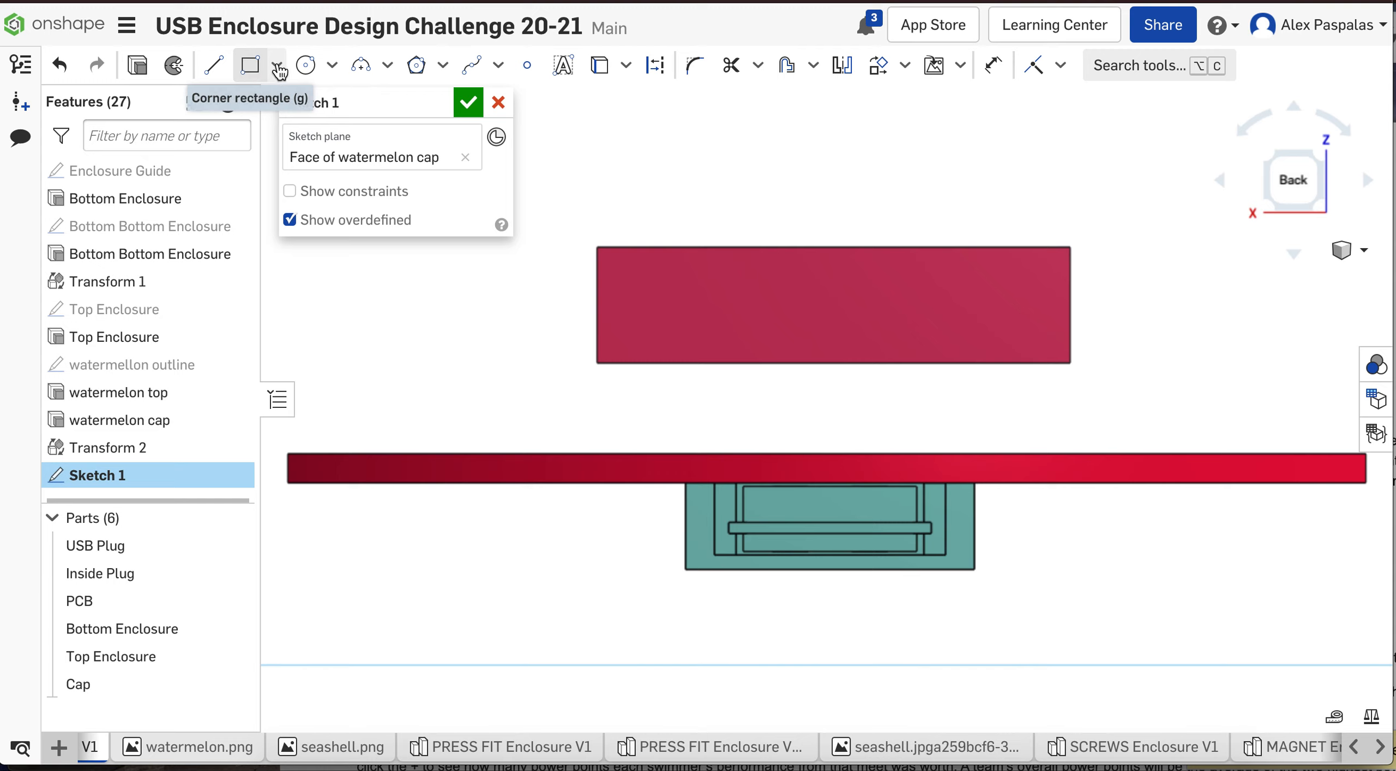
# Sketch a corner rectangle about 20.5 mm wide and 5.1 mm high inside the cap's back face
pyautogui.click(249, 65)
pyautogui.click(686, 269)
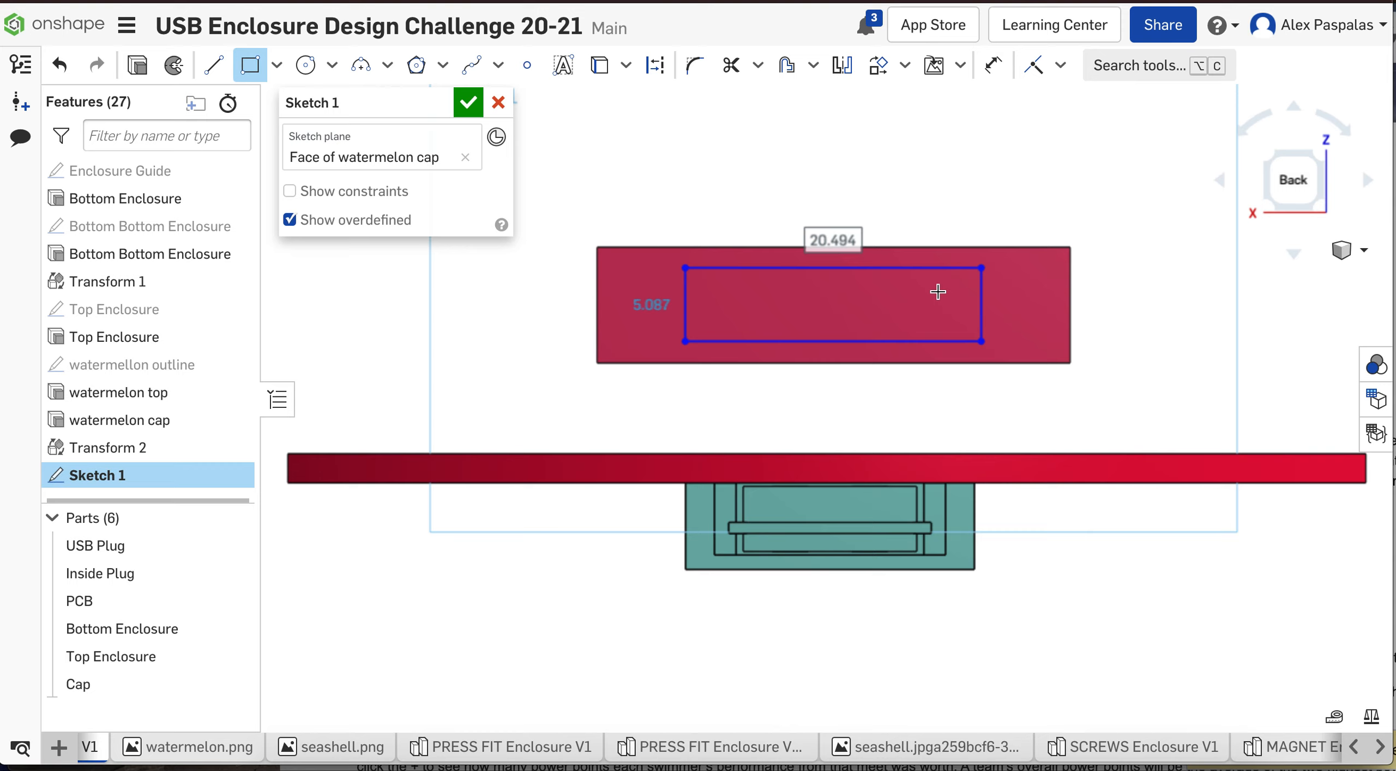
pyautogui.press('Tab')
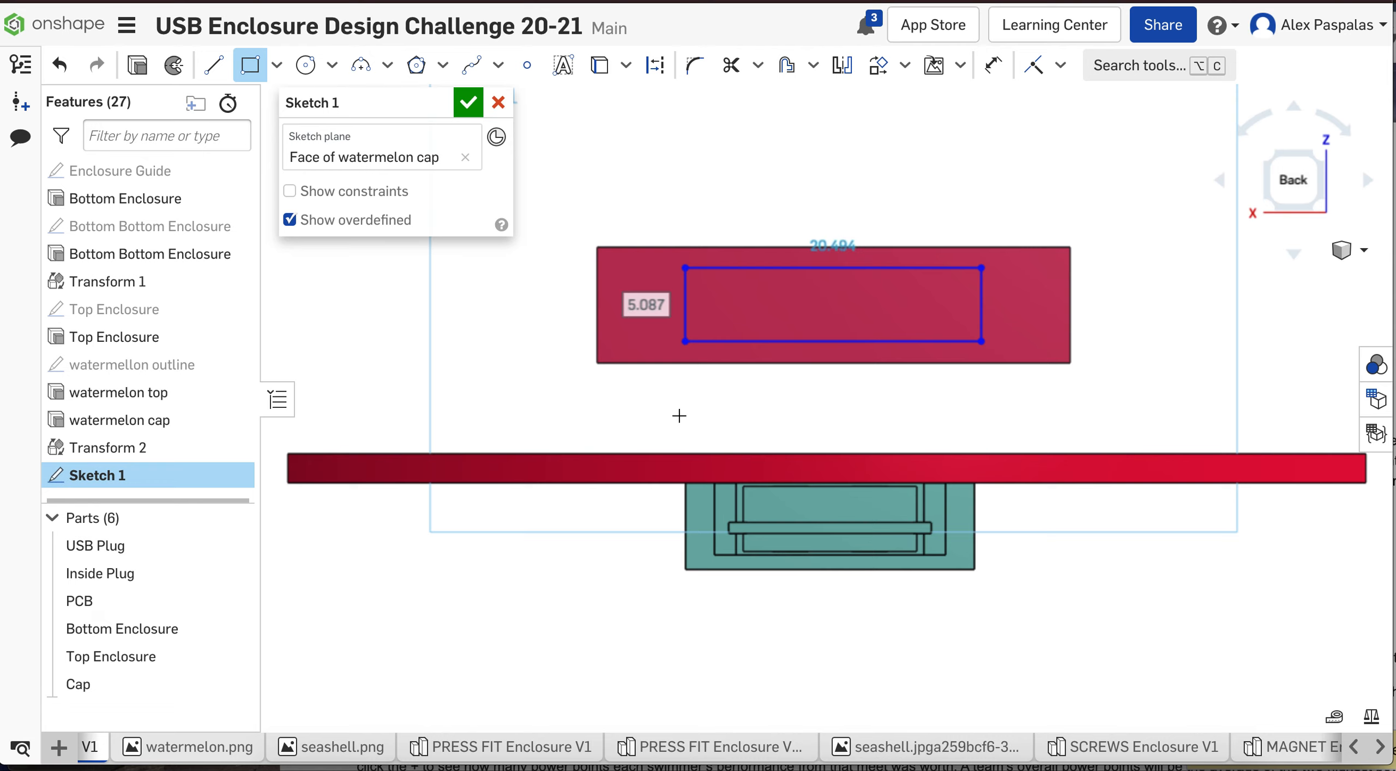
pyautogui.press('Escape')
pyautogui.moveTo(498, 405); pyautogui.dragTo(567, 420, button='right')
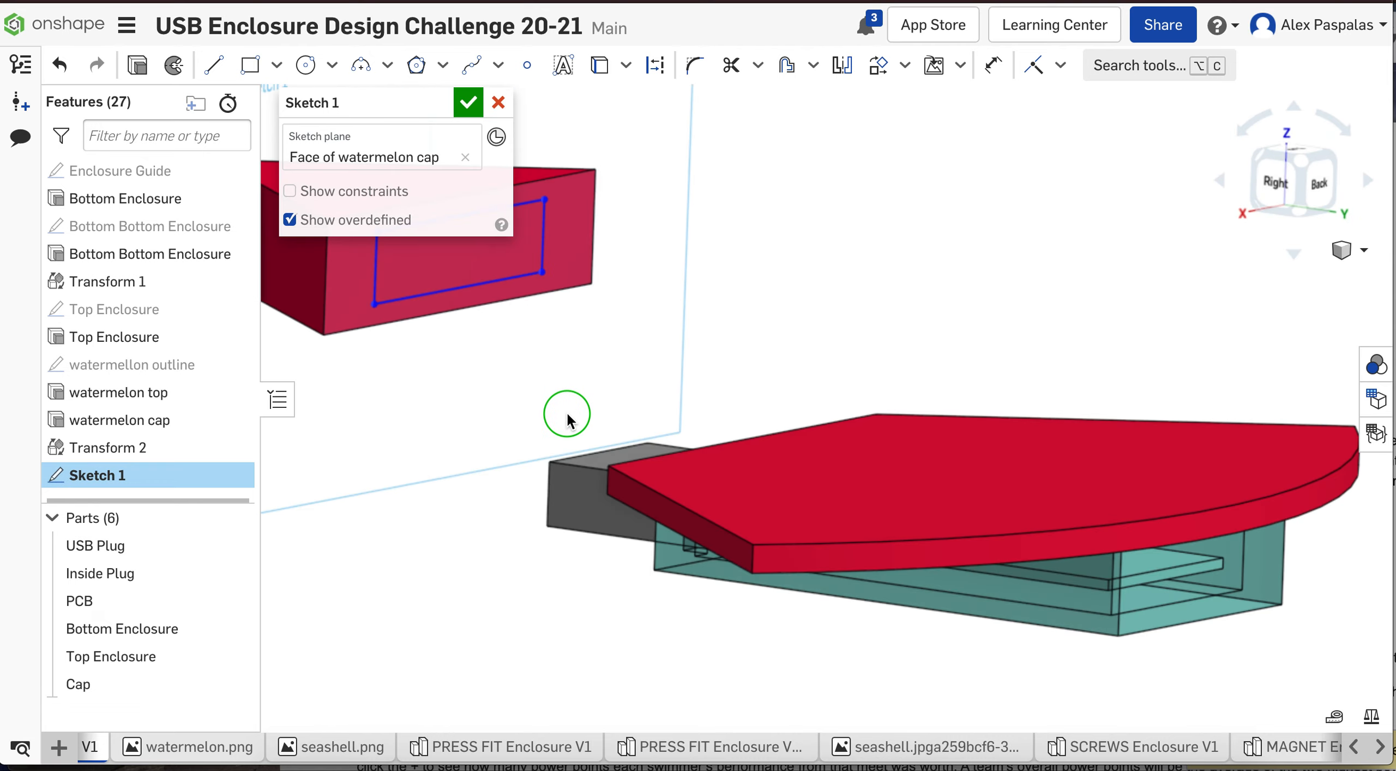